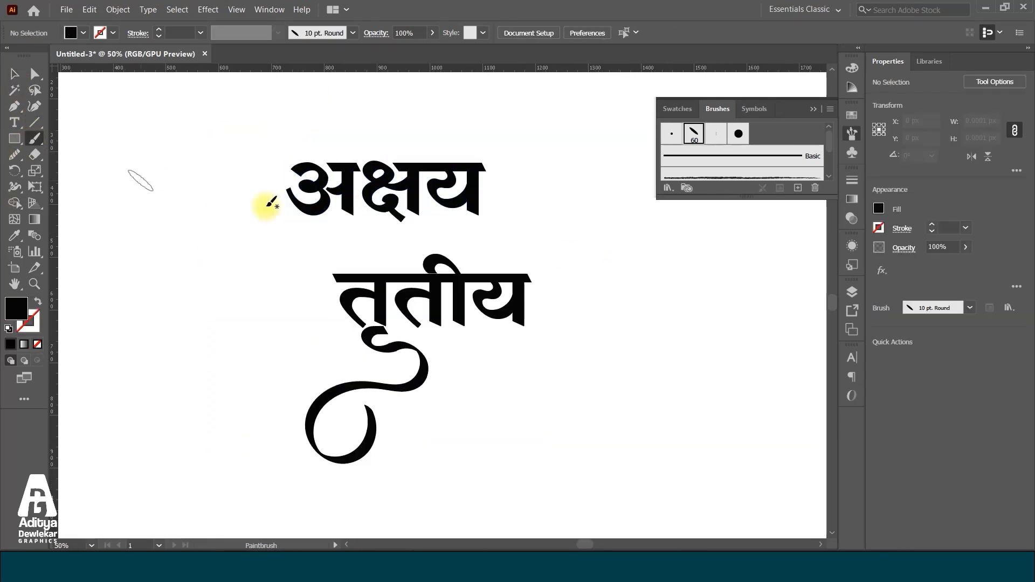
# Swap the fill and stroke and paint a curved brush stroke from the tail of क्ष in अक्षय toward तृतीय
pyautogui.hotkey('ctrl', '=')
pyautogui.hotkey('ctrl', '=')
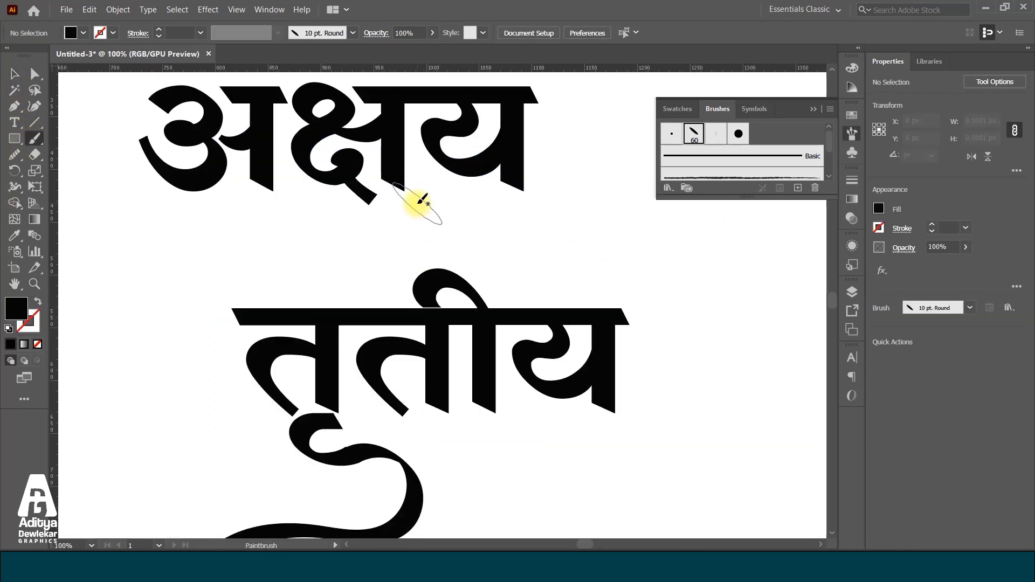
pyautogui.hotkey('shift', 'x')
pyautogui.moveTo(371, 203)
pyautogui.mouseDown()
pyautogui.moveTo(393, 215)
pyautogui.moveTo(251, 247)
pyautogui.moveTo(235, 316)
pyautogui.mouseUp()
pyautogui.scroll(-4, 235, 315)
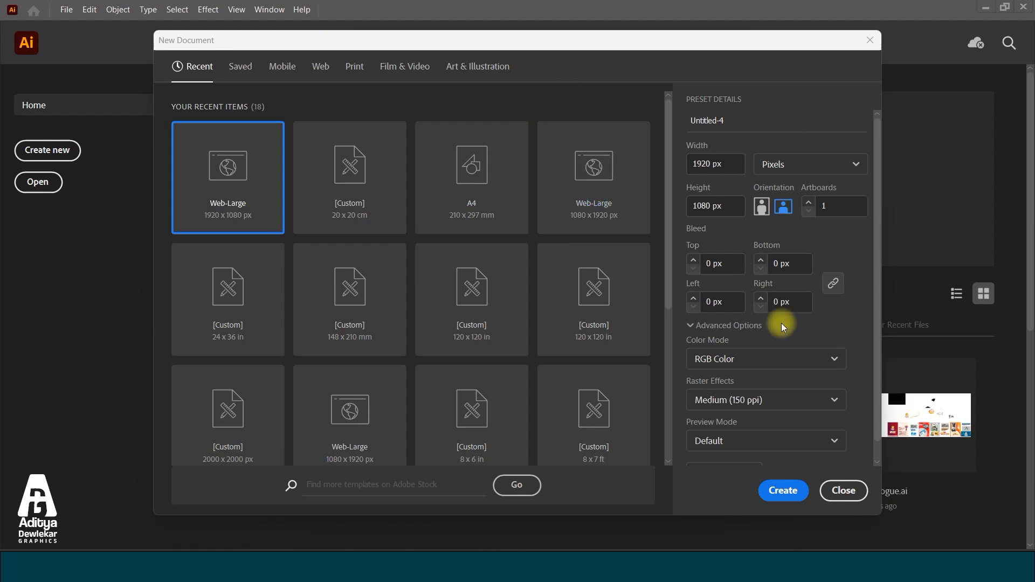
# Create a 1920 x 1080 px RGB document and place a line of placeholder point text on the artboard
pyautogui.click(783, 490)
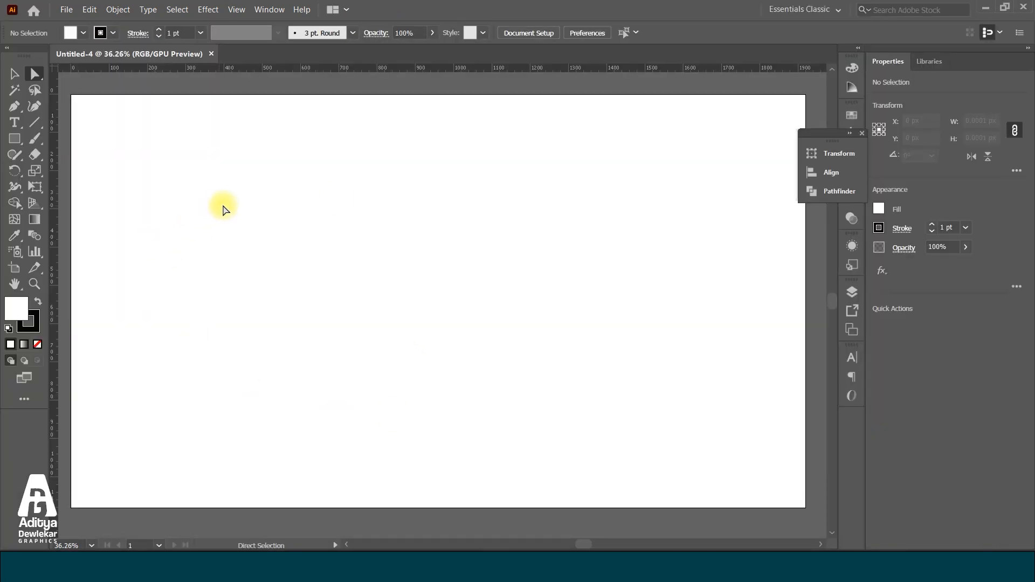
pyautogui.click(15, 123)
pyautogui.click(335, 271)
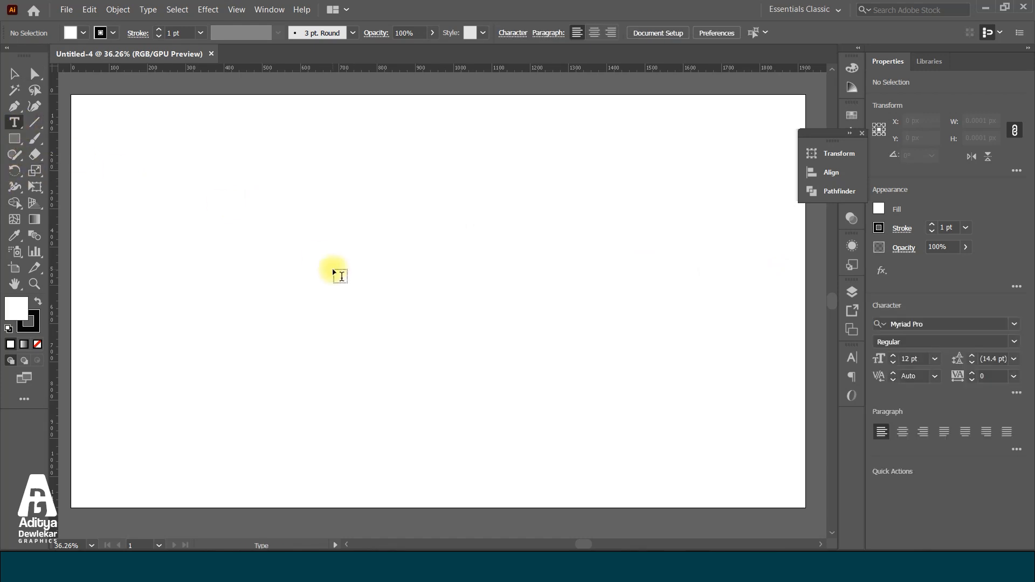
# Enlarge the placeholder text to about 218 pt and position it in the upper half of the artboard
pyautogui.click(14, 79)
pyautogui.moveTo(349, 270); pyautogui.dragTo(612, 392)
pyautogui.moveTo(540, 324); pyautogui.dragTo(418, 254)
pyautogui.click(624, 295)
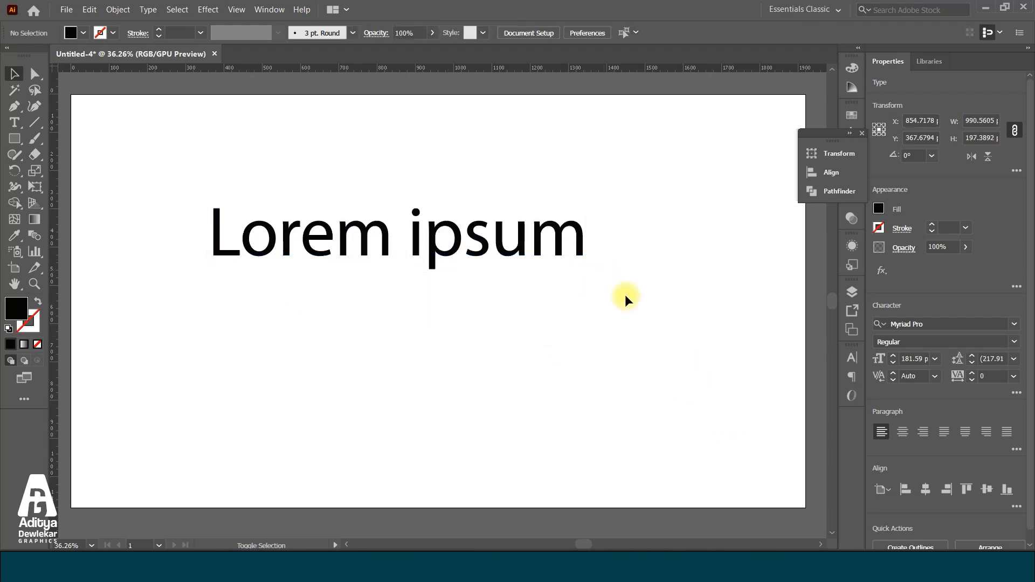
pyautogui.click(573, 240)
pyautogui.moveTo(591, 273); pyautogui.dragTo(641, 313)
# Replace the placeholder text with the Devanagari transliteration of "maharshtra" using the phonetic input language
pyautogui.click(14, 122)
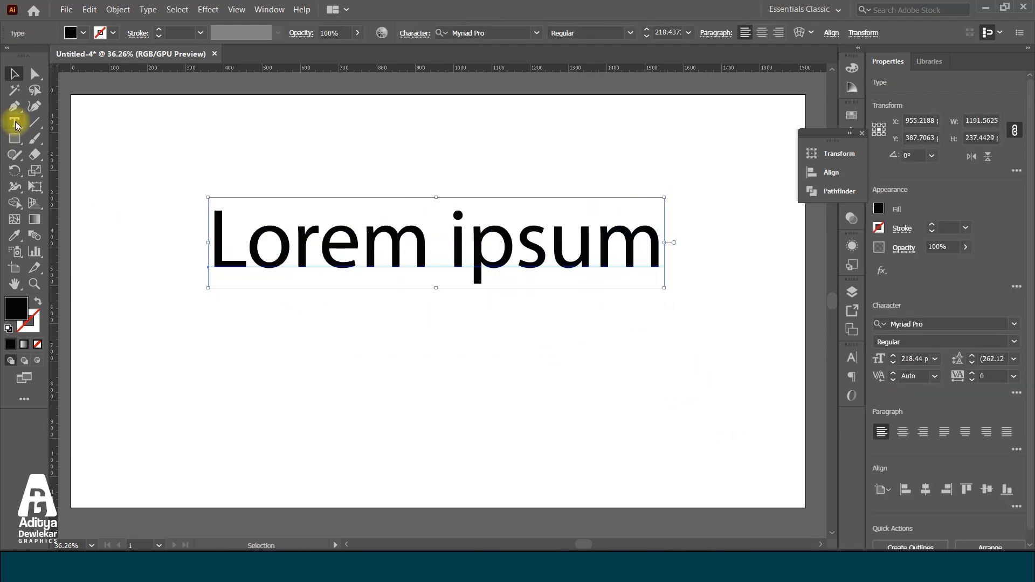
pyautogui.click(348, 246)
pyautogui.hotkey('ctrl', 'a')
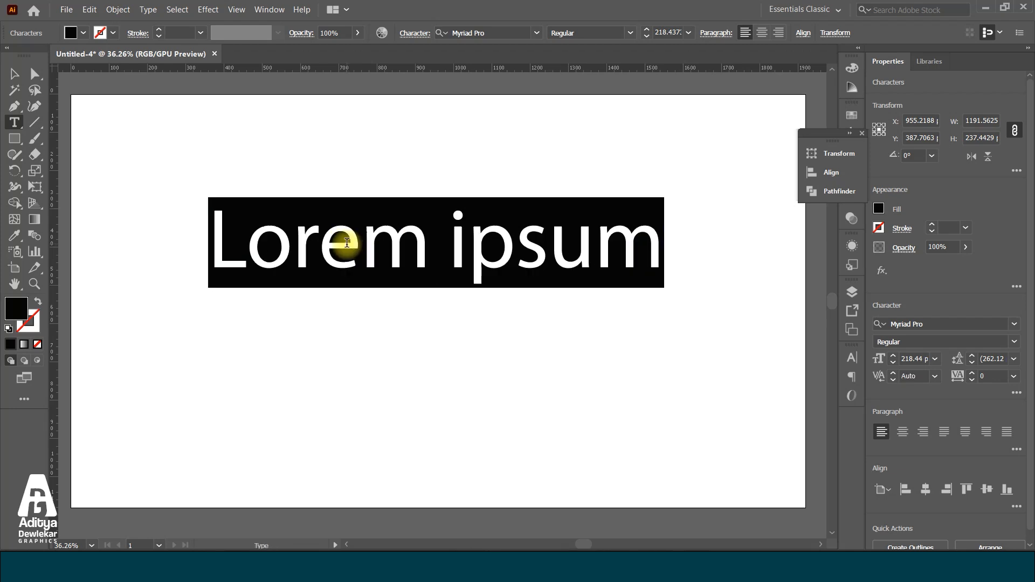
pyautogui.press('super+space')
pyautogui.write('maha')
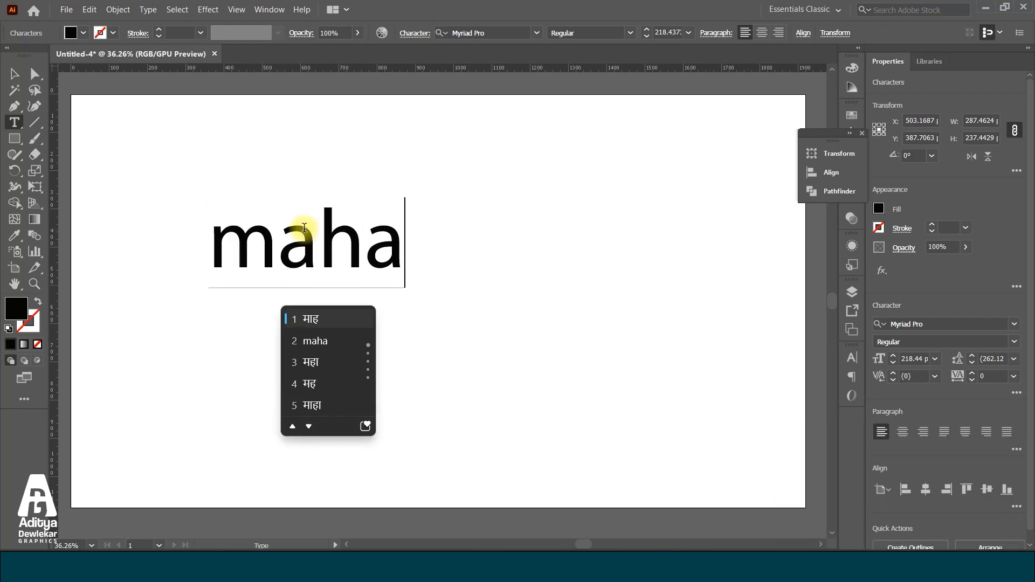
pyautogui.write('rshtra')
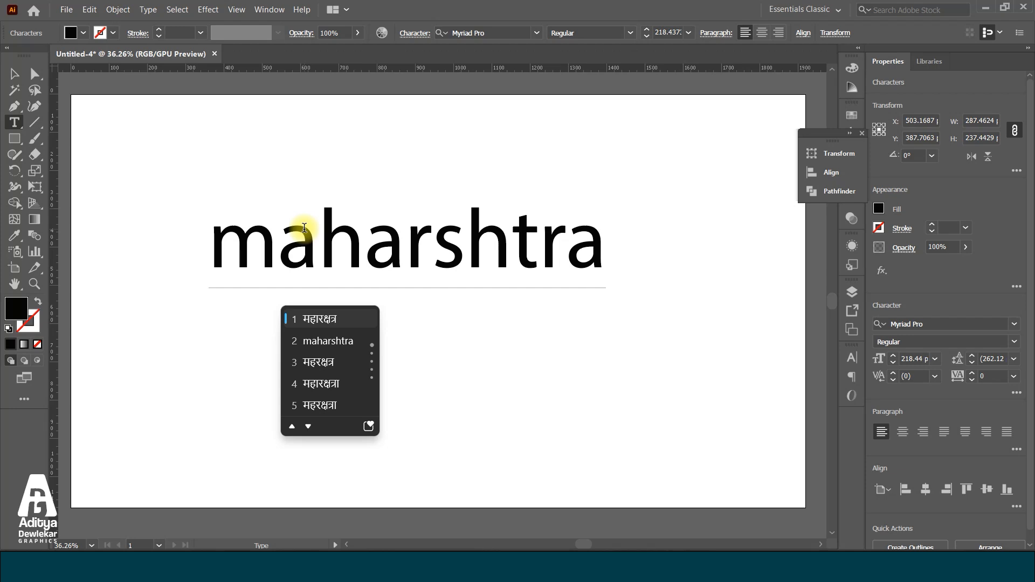
pyautogui.press('Return')
# Delete the misspelled Devanagari word and enter महाराष्ट्र in its place by transliteration
pyautogui.press('BackSpace')
pyautogui.press('BackSpace')
pyautogui.press('BackSpace')
pyautogui.press('BackSpace')
pyautogui.press('BackSpace')
pyautogui.press('BackSpace')
pyautogui.press('BackSpace')
pyautogui.press('BackSpace')
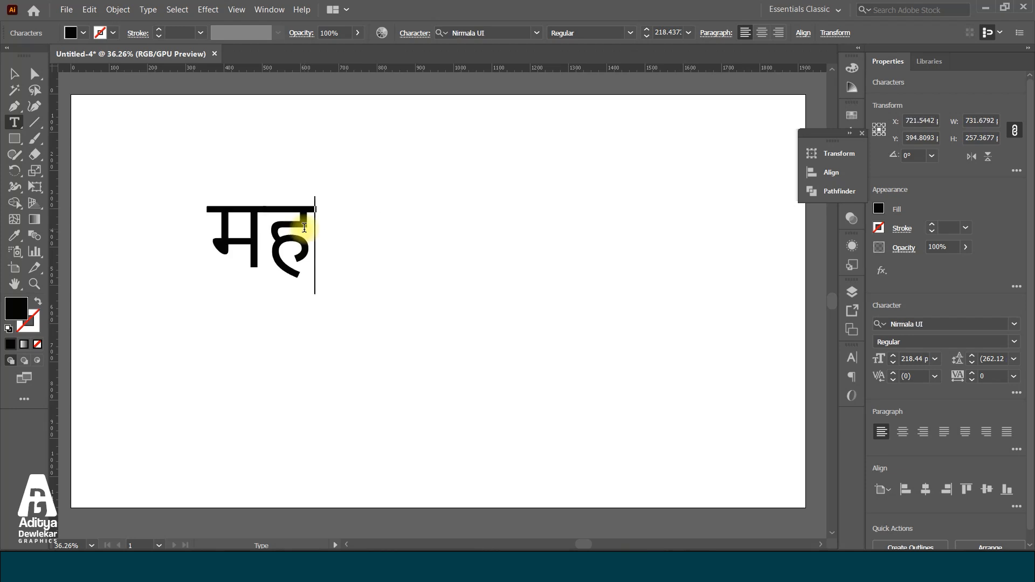
pyautogui.press('BackSpace')
pyautogui.press('BackSpace')
pyautogui.write('mahs')
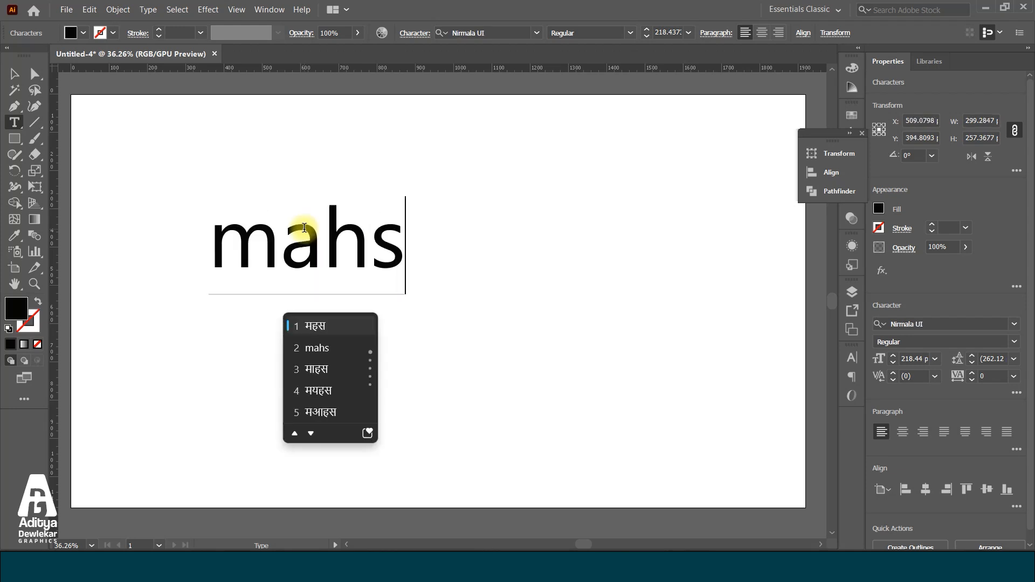
pyautogui.press('BackSpace')
pyautogui.write('arasht')
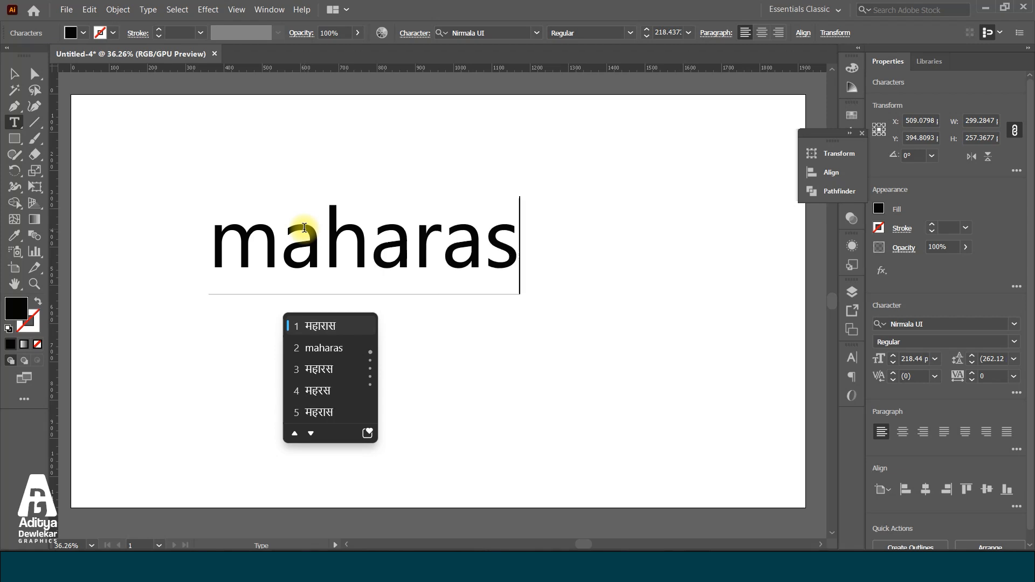
pyautogui.write('r')
pyautogui.press('space')
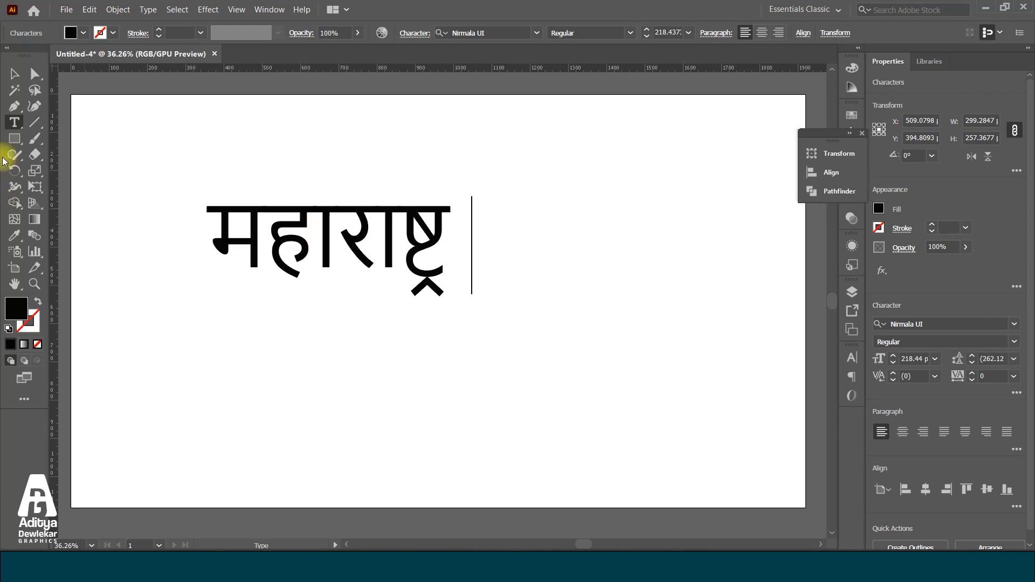
# Move महाराष्ट्र toward the artboard's upper right and set its font to Teko Medium
pyautogui.click(14, 74)
pyautogui.moveTo(270, 200); pyautogui.dragTo(444, 172)
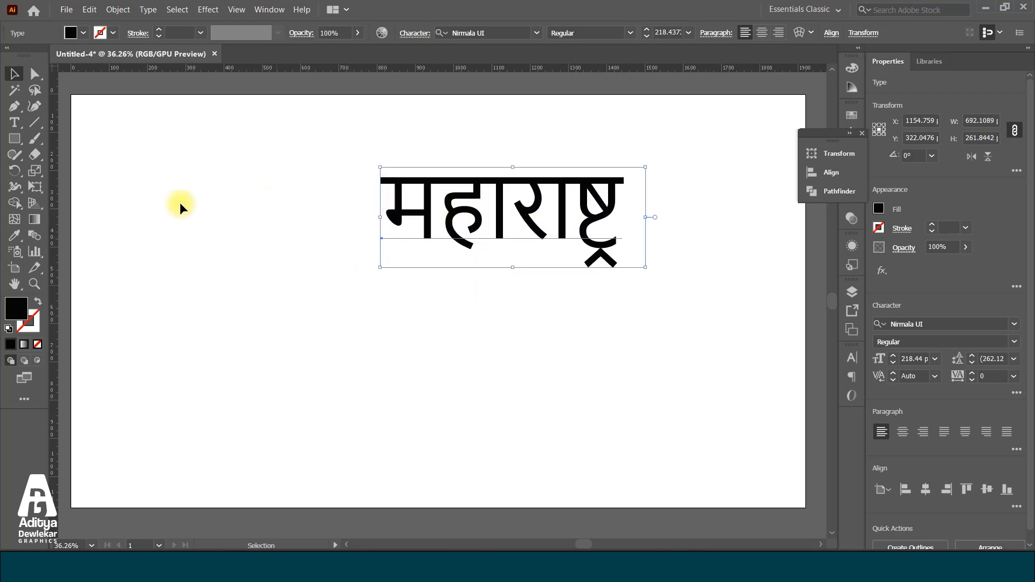
pyautogui.click(16, 128)
pyautogui.click(526, 203)
pyautogui.hotkey('ctrl', 'a')
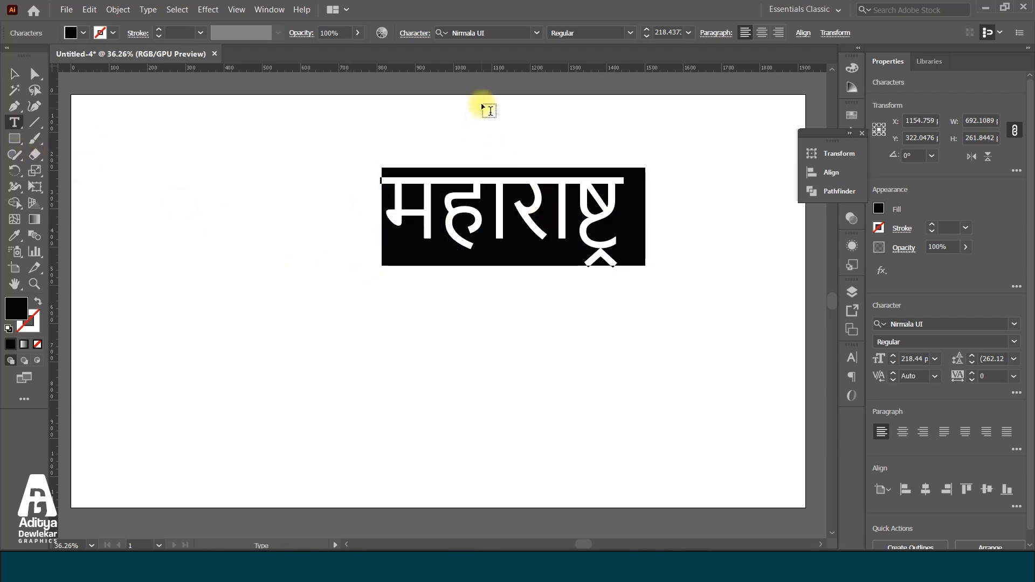
pyautogui.click(537, 33)
pyautogui.write('t')
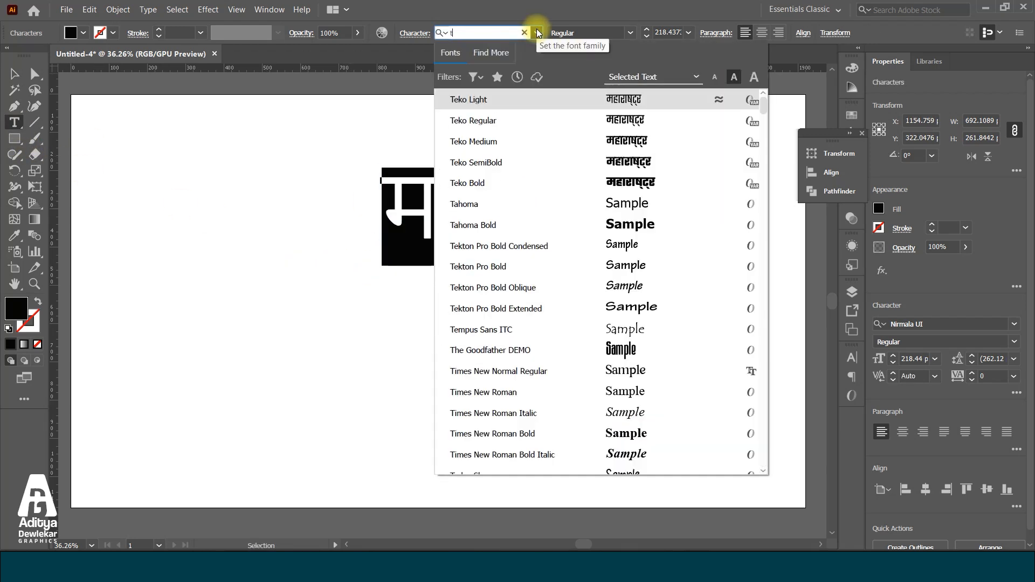
pyautogui.write('eko')
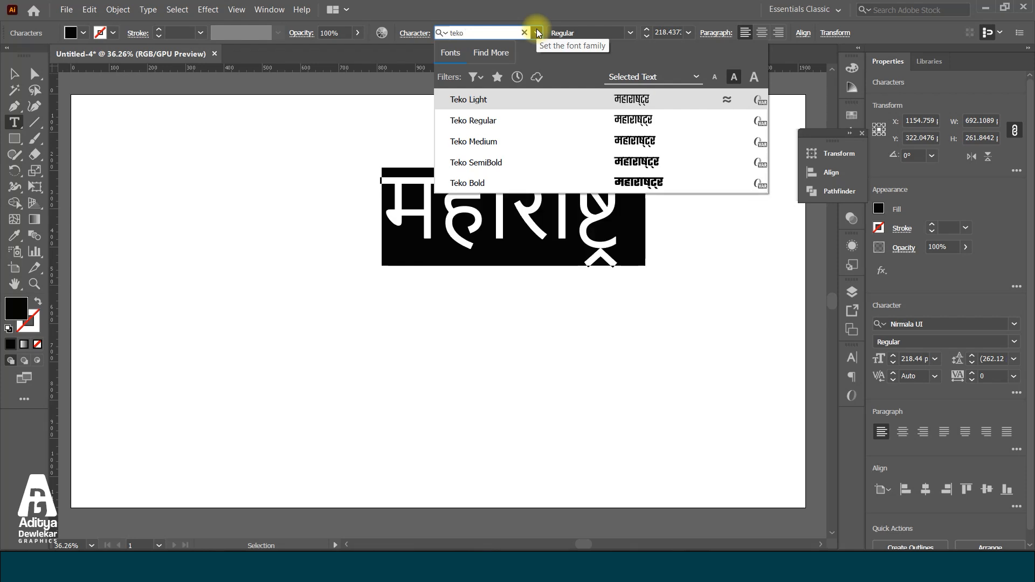
pyautogui.click(654, 163)
pyautogui.click(593, 32)
pyautogui.click(590, 76)
# Scale the word up to about 312 pt and move it near the centre of the artboard
pyautogui.click(14, 74)
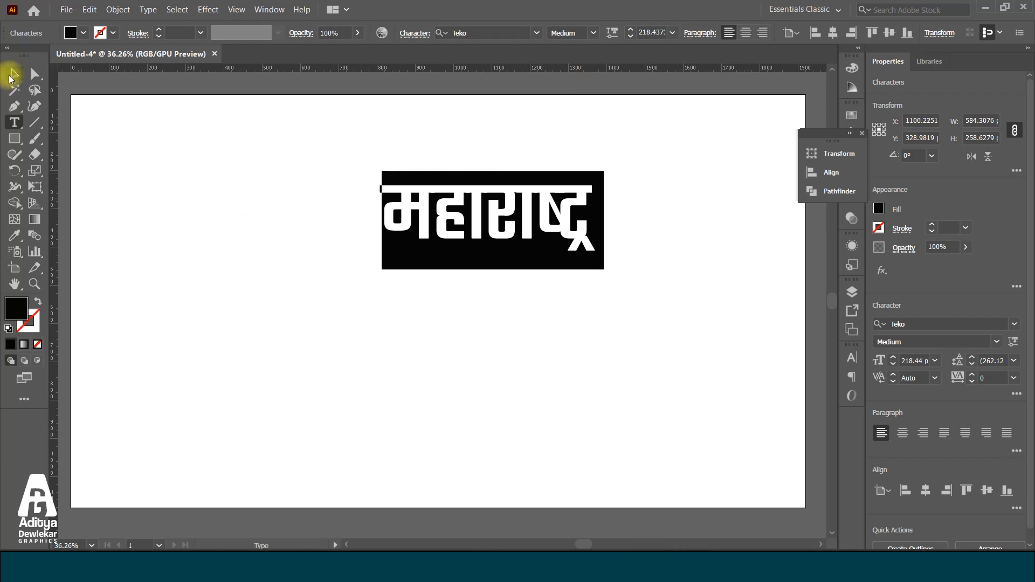
pyautogui.moveTo(464, 189); pyautogui.dragTo(415, 245)
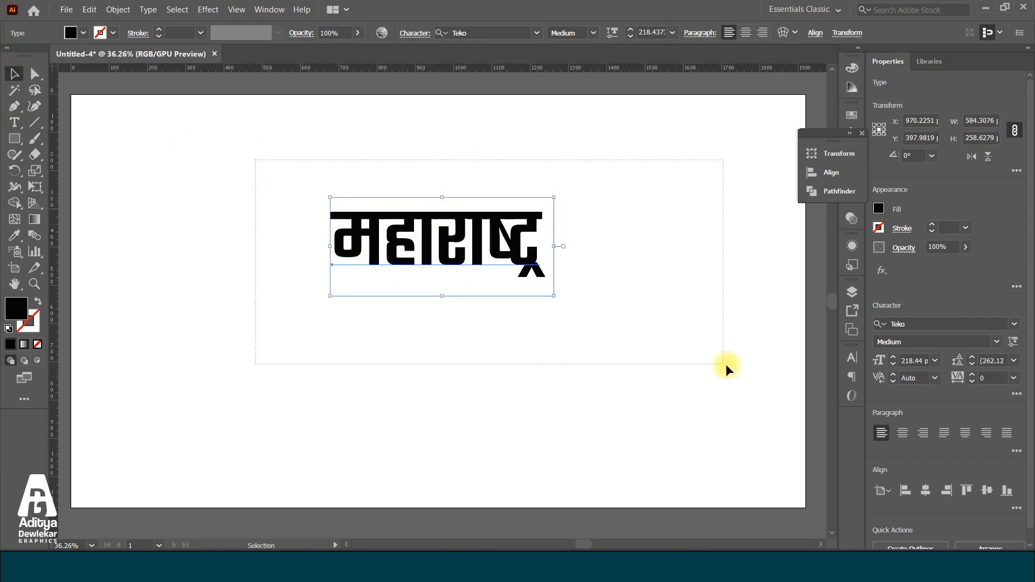
pyautogui.moveTo(555, 296); pyautogui.dragTo(651, 334)
pyautogui.moveTo(565, 262); pyautogui.dragTo(512, 268)
pyautogui.scroll(-3, 351, 303)
pyautogui.moveTo(375, 278)
pyautogui.mouseDown()
pyautogui.moveTo(361, 309)
pyautogui.moveTo(367, 296)
pyautogui.mouseUp()
pyautogui.scroll(1, 388, 302)
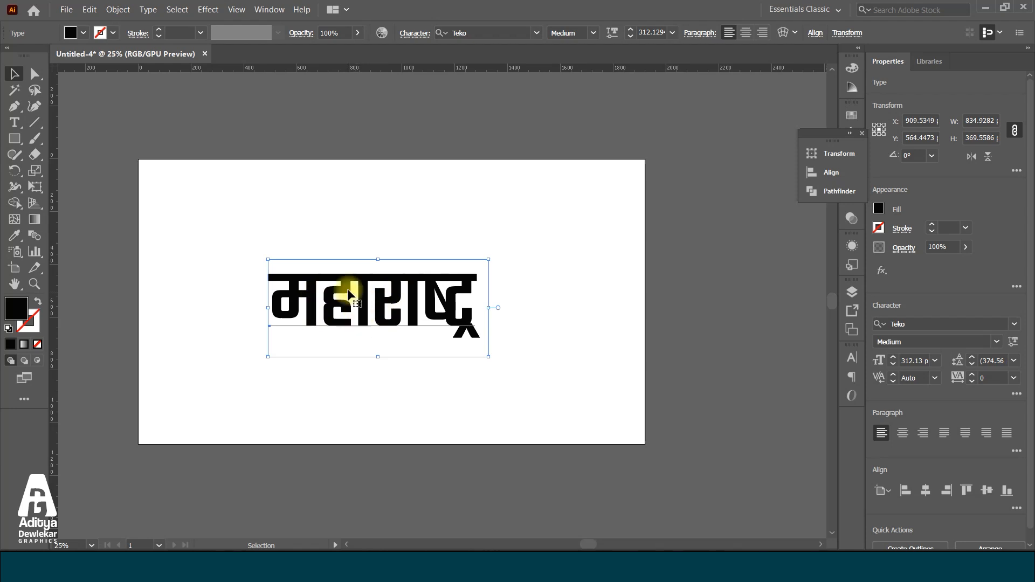
# Tighten the tracking of महाराष्ट्र to -60
pyautogui.hotkey('alt', 'Left')
pyautogui.hotkey('alt', 'Left')
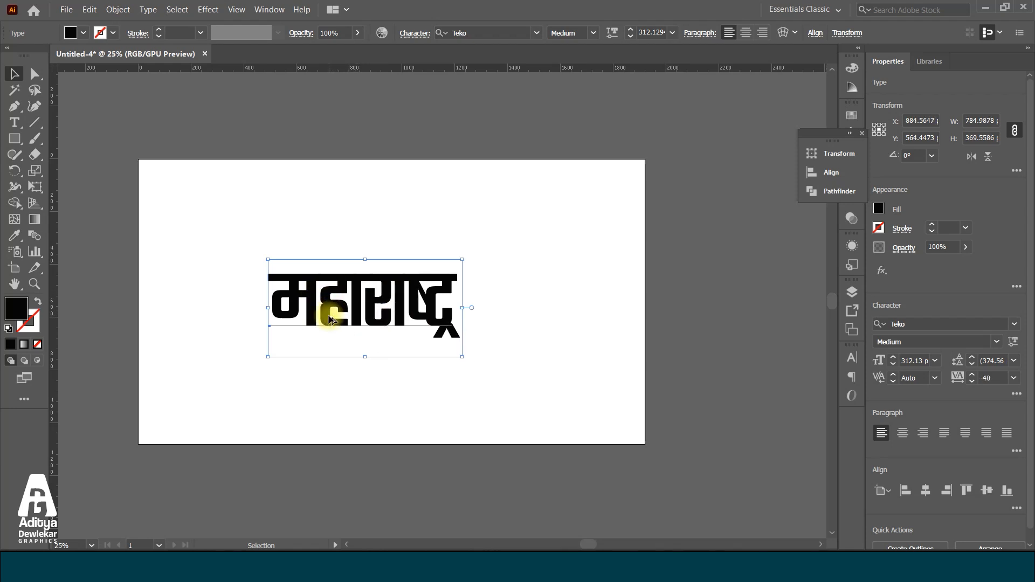
pyautogui.hotkey('alt', 'Left')
pyautogui.hotkey('alt', 'Left')
pyautogui.hotkey('alt', 'Left')
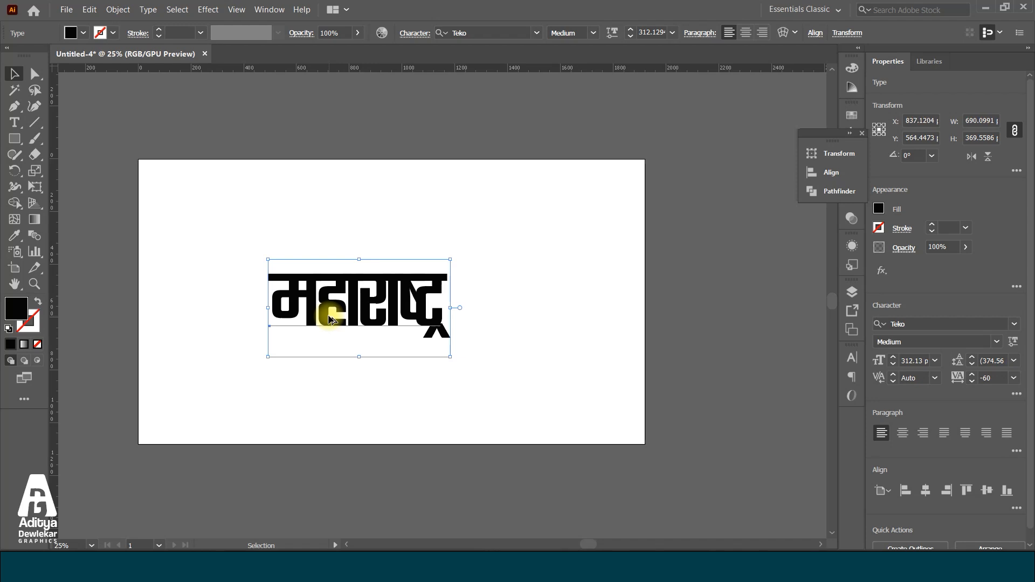
pyautogui.hotkey('alt', 'Left')
pyautogui.hotkey('alt', 'Right')
pyautogui.hotkey('alt', 'Right')
pyautogui.hotkey('alt', 'Left')
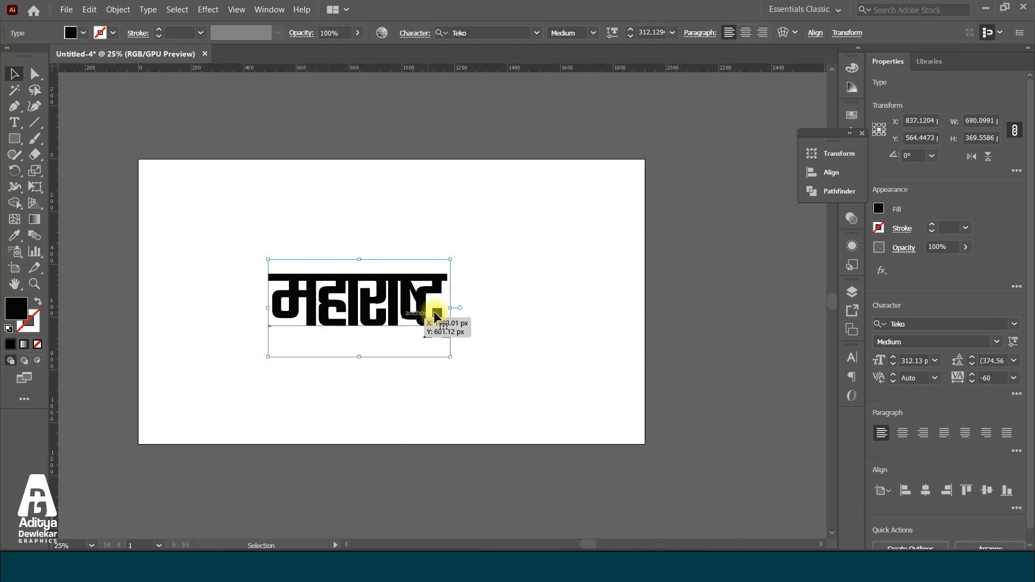
# Select the word's characters and display their character settings to examine the tracking value, closing the settings when done
pyautogui.click(15, 122)
pyautogui.click(302, 307)
pyautogui.hotkey('ctrl', 'a')
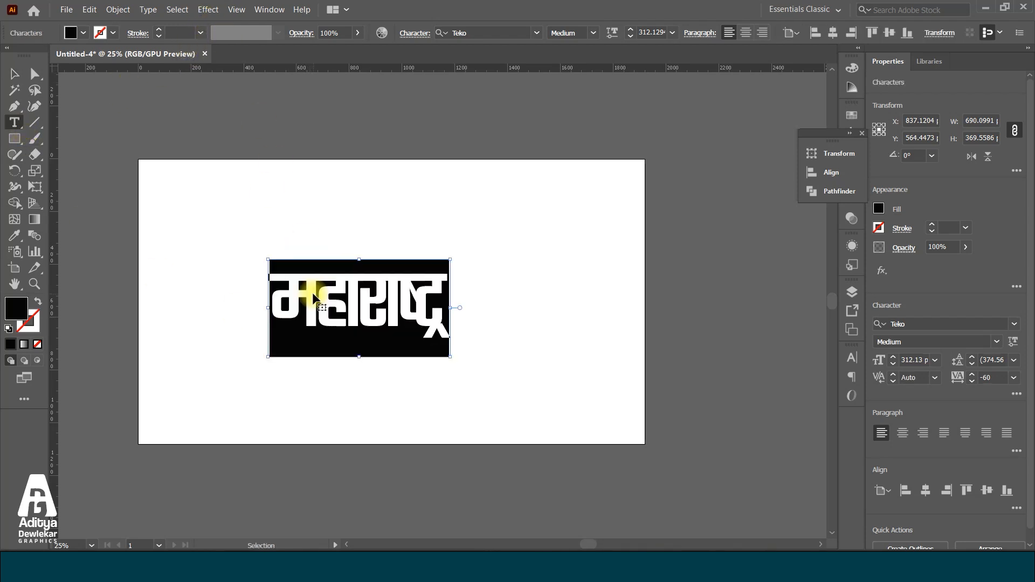
pyautogui.hotkey('ctrl', 't')
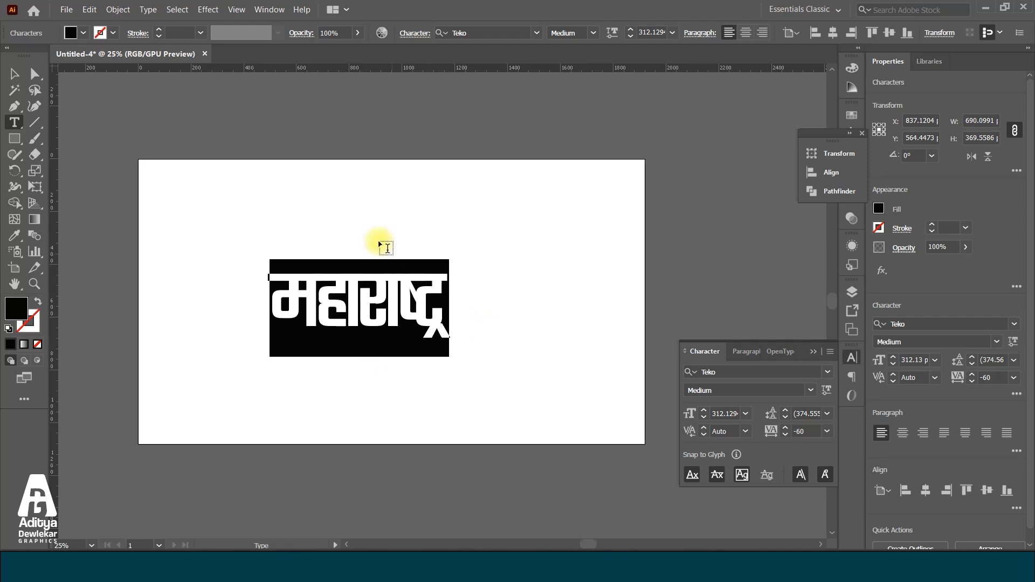
pyautogui.click(20, 75)
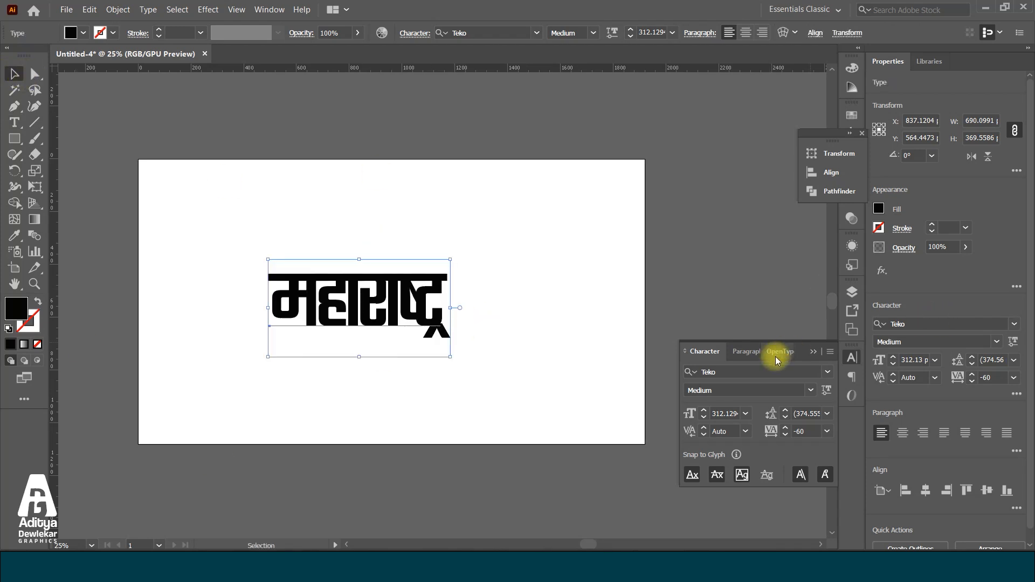
pyautogui.click(812, 350)
# Duplicate the word, placing one copy beyond the artboard's upper-right corner and the other near the artboard's centre
pyautogui.moveTo(423, 298); pyautogui.dragTo(602, 206)
pyautogui.moveTo(356, 249); pyautogui.dragTo(298, 334)
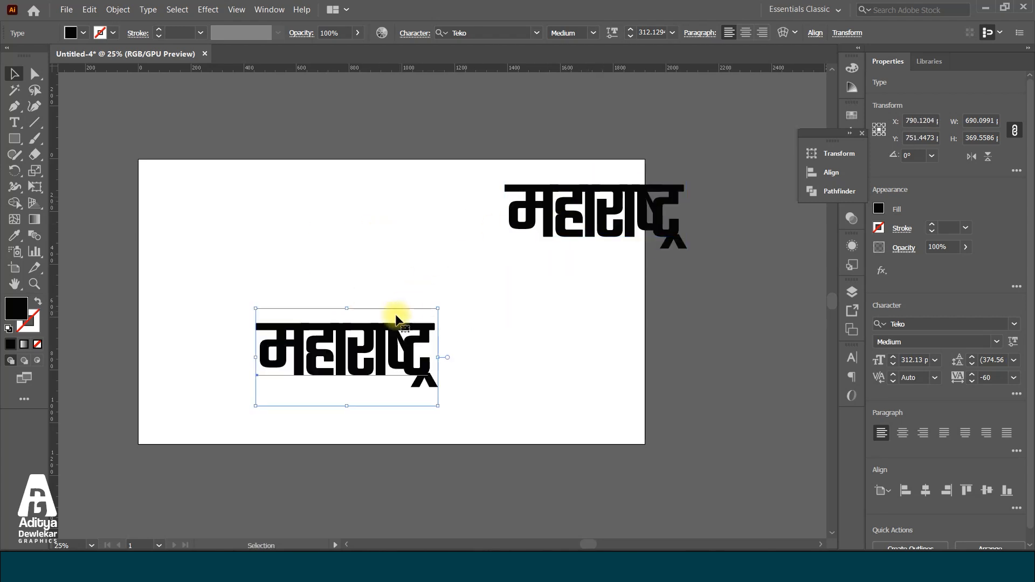
pyautogui.moveTo(405, 306); pyautogui.dragTo(443, 281)
pyautogui.moveTo(632, 208); pyautogui.dragTo(689, 136)
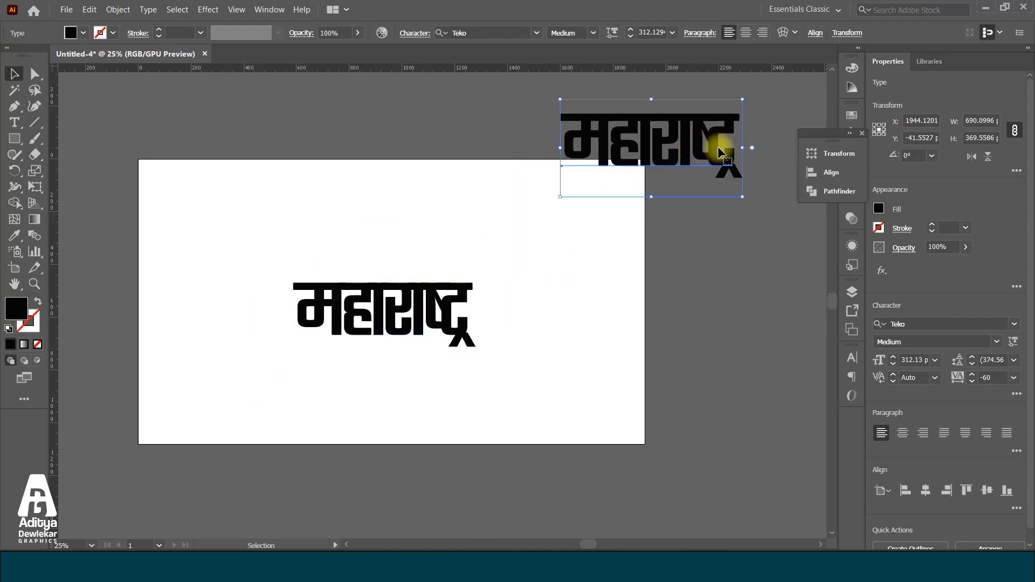
# Convert the word on the artboard to outlines and unite its overlapping letter shapes into one compound path
pyautogui.moveTo(238, 243); pyautogui.dragTo(589, 393)
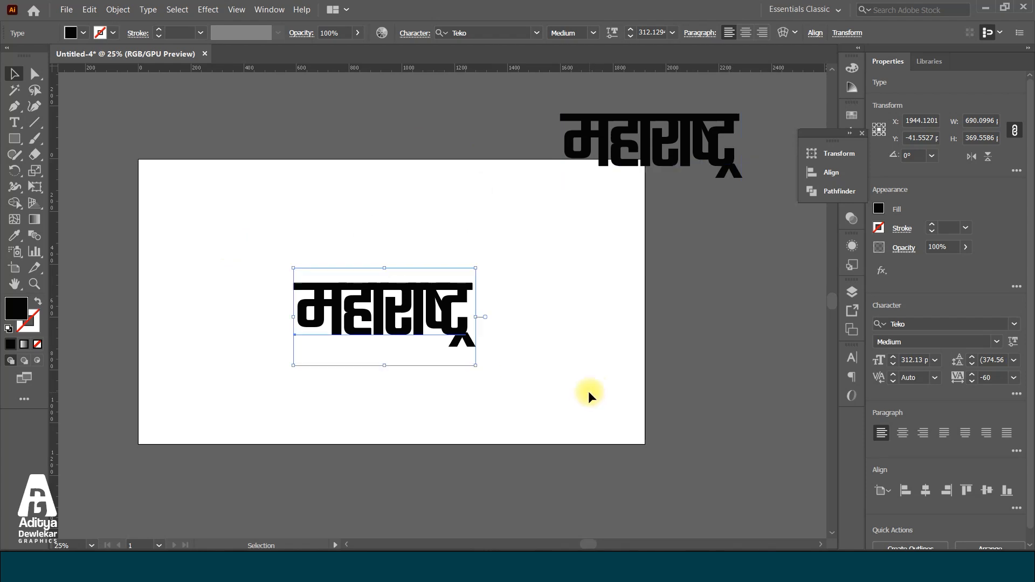
pyautogui.rightClick(364, 296)
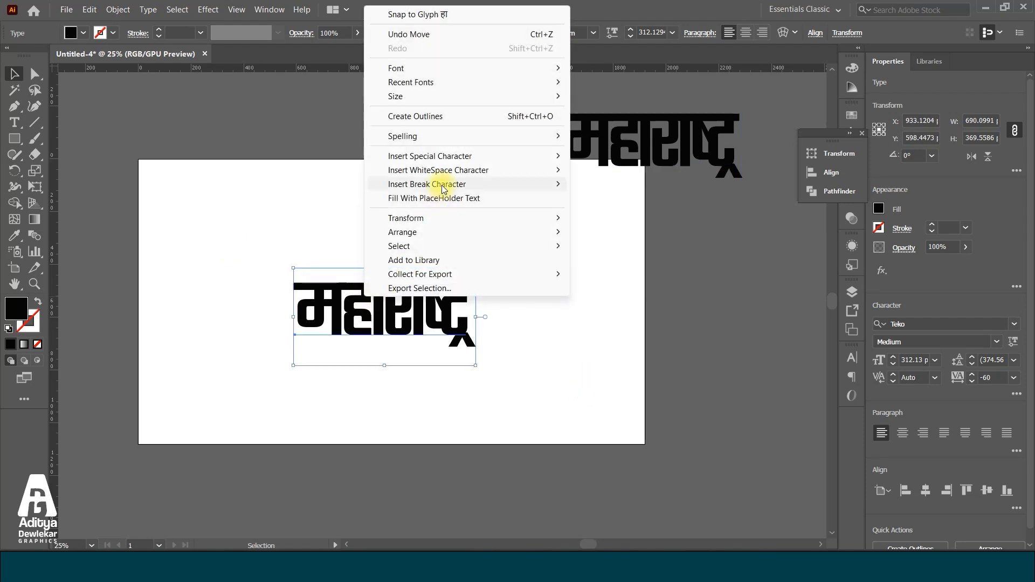
pyautogui.click(438, 118)
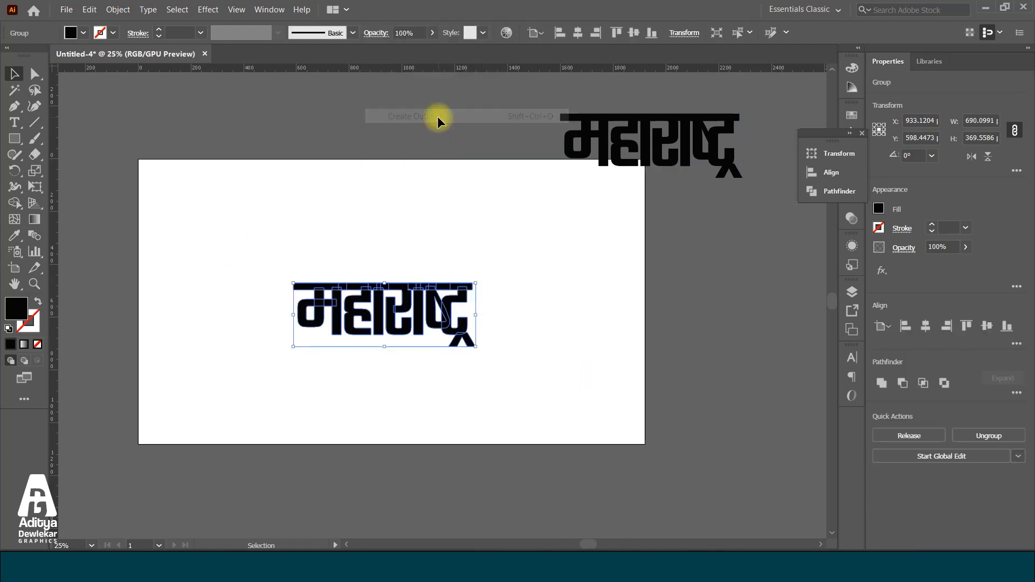
pyautogui.rightClick(383, 279)
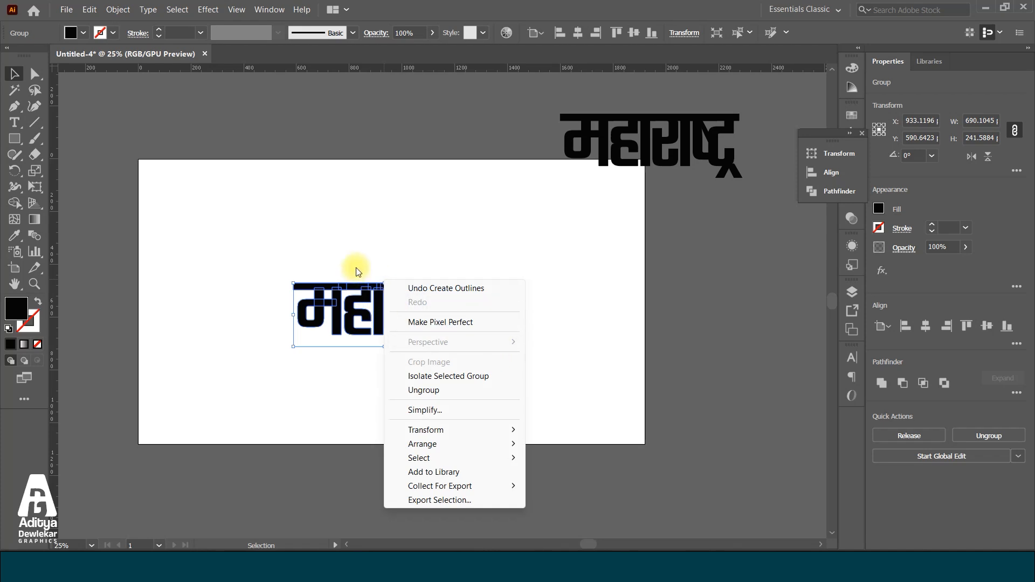
pyautogui.click(458, 289)
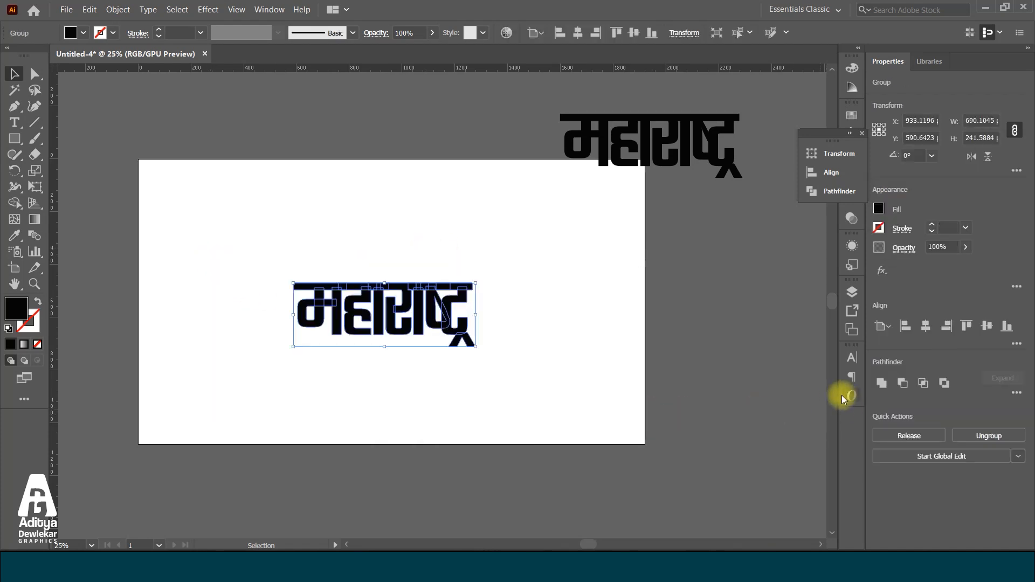
pyautogui.click(881, 383)
# Enlarge the united word to about 956 px wide and place it in the artboard's upper middle
pyautogui.moveTo(418, 332); pyautogui.dragTo(408, 287)
pyautogui.moveTo(466, 305); pyautogui.dragTo(501, 324)
pyautogui.moveTo(407, 261); pyautogui.dragTo(413, 270)
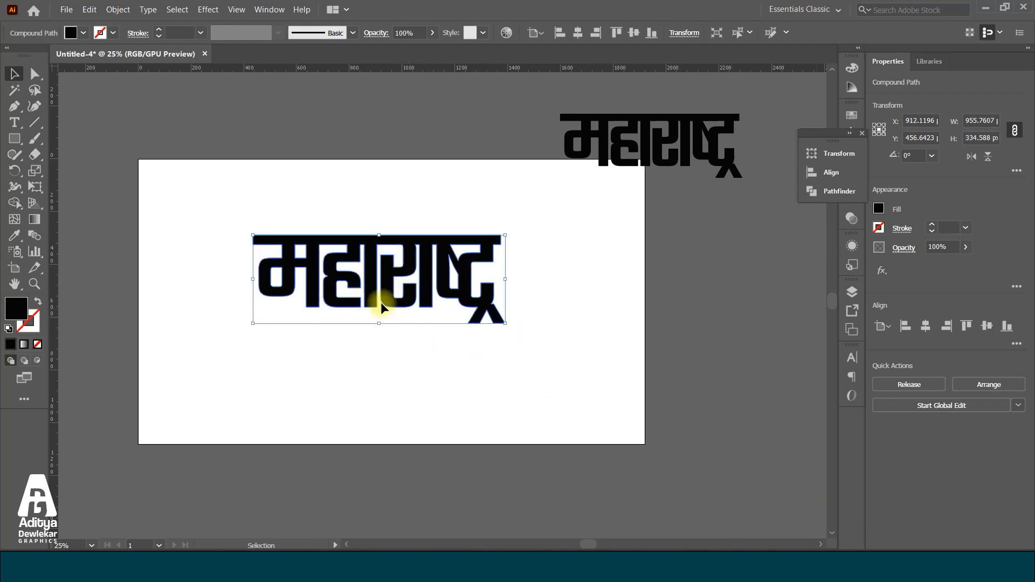
# Select the word's lower anchor points with Direct Selection and try to pull them straight down
pyautogui.click(33, 74)
pyautogui.scroll(4, 514, 301)
pyautogui.scroll(-1, 795, 320)
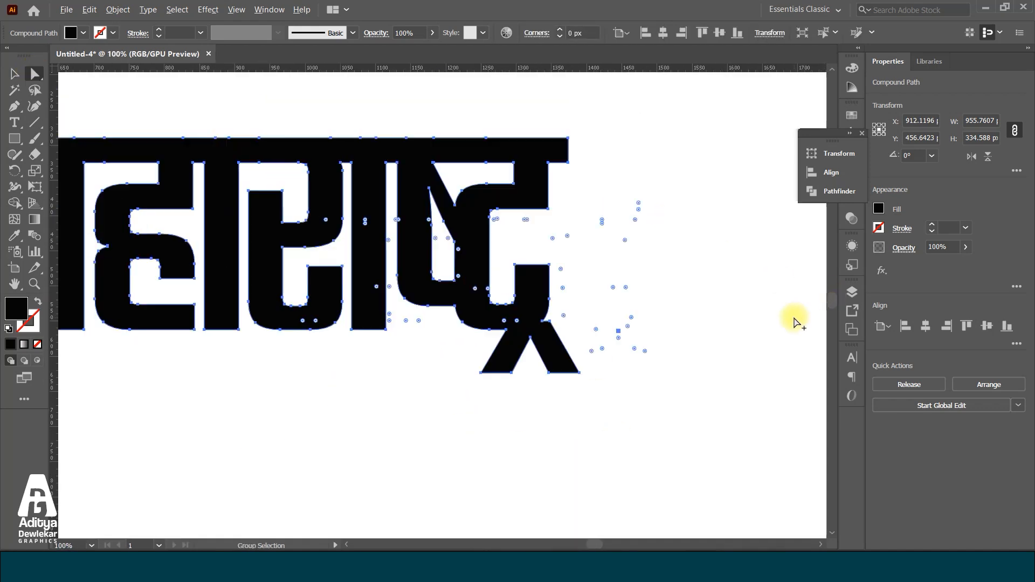
pyautogui.scroll(-1, 795, 320)
pyautogui.scroll(1, 332, 332)
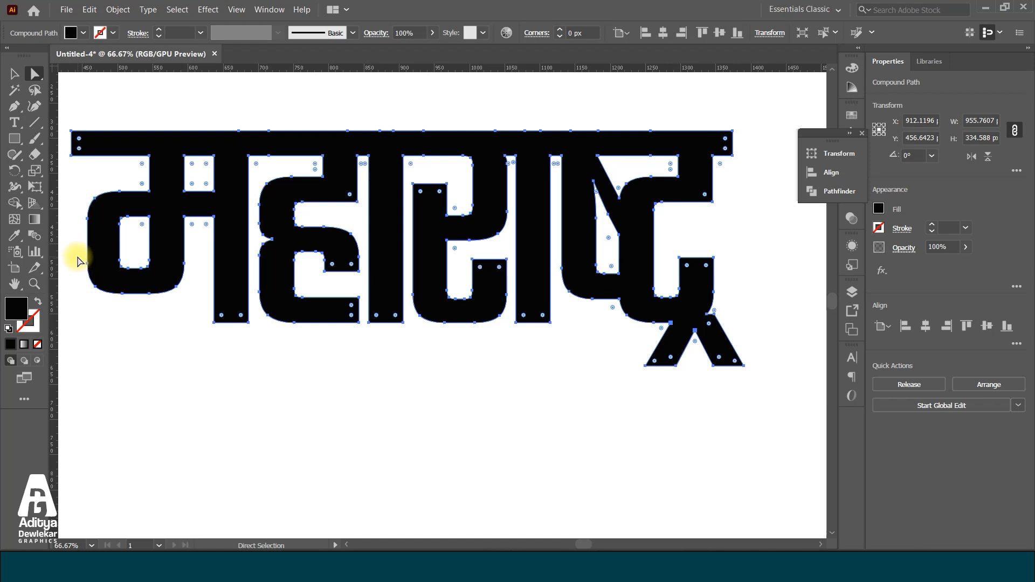
pyautogui.moveTo(77, 256); pyautogui.dragTo(776, 399)
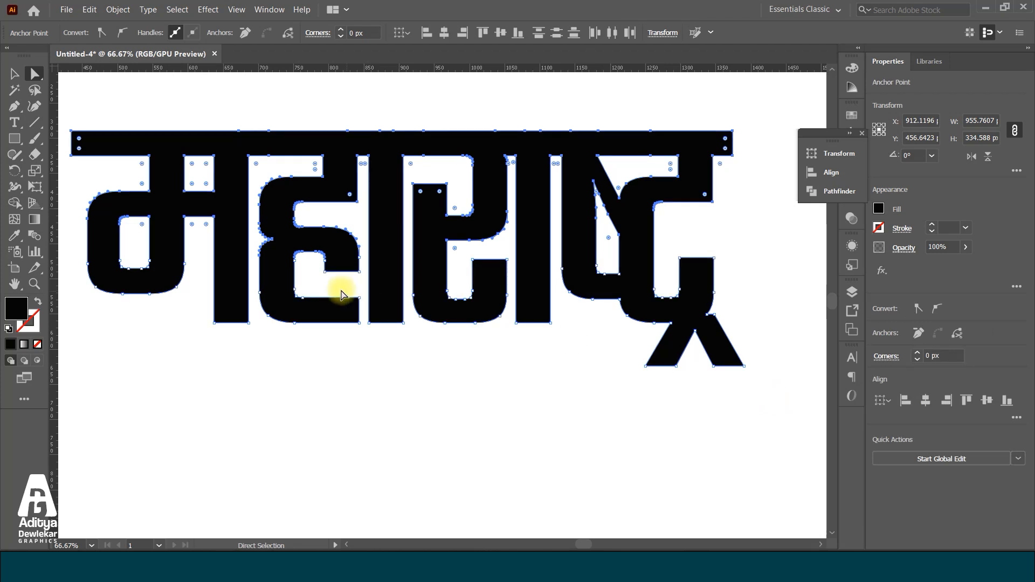
pyautogui.scroll(3, 261, 258)
pyautogui.scroll(-3, 261, 259)
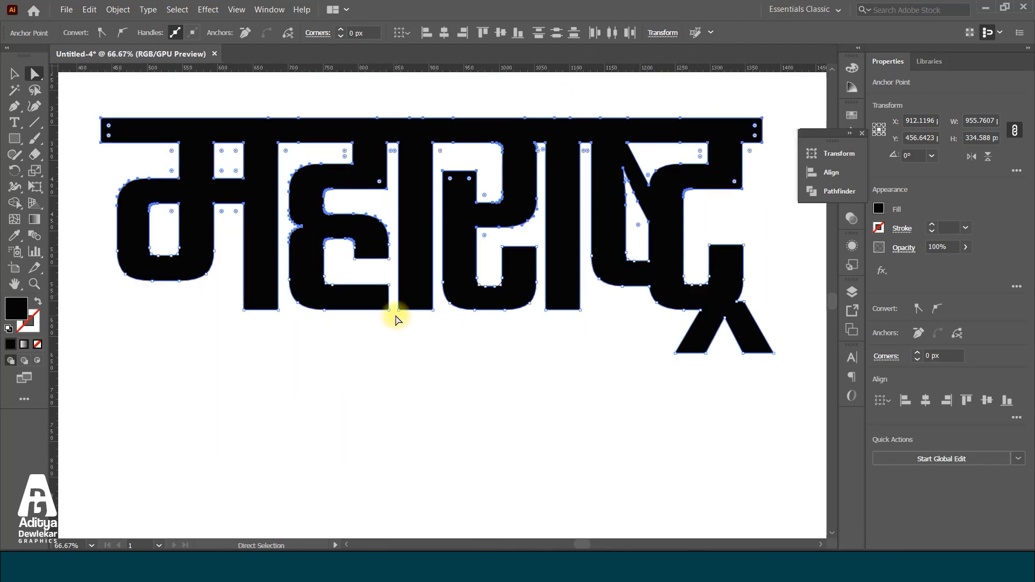
pyautogui.moveTo(390, 316); pyautogui.dragTo(393, 335)
pyautogui.scroll(-1, 389, 326)
pyautogui.scroll(-1, 340, 306)
pyautogui.scroll(1, 224, 289)
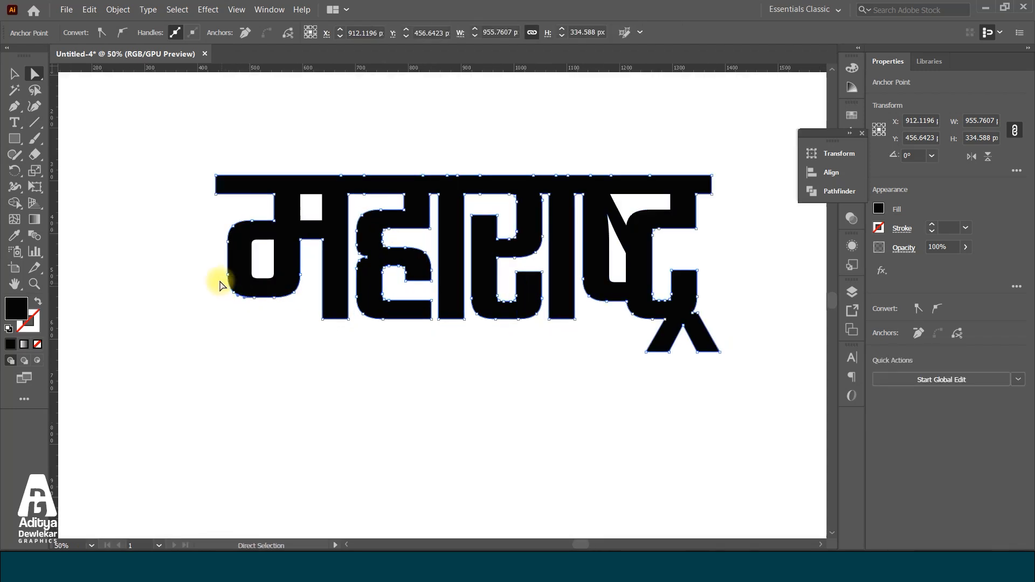
# Select the word's lower anchor points, leaving out those on ह's inner upper curve and outer waist curve
pyautogui.moveTo(209, 260); pyautogui.dragTo(735, 388)
pyautogui.moveTo(348, 322); pyautogui.dragTo(358, 386)
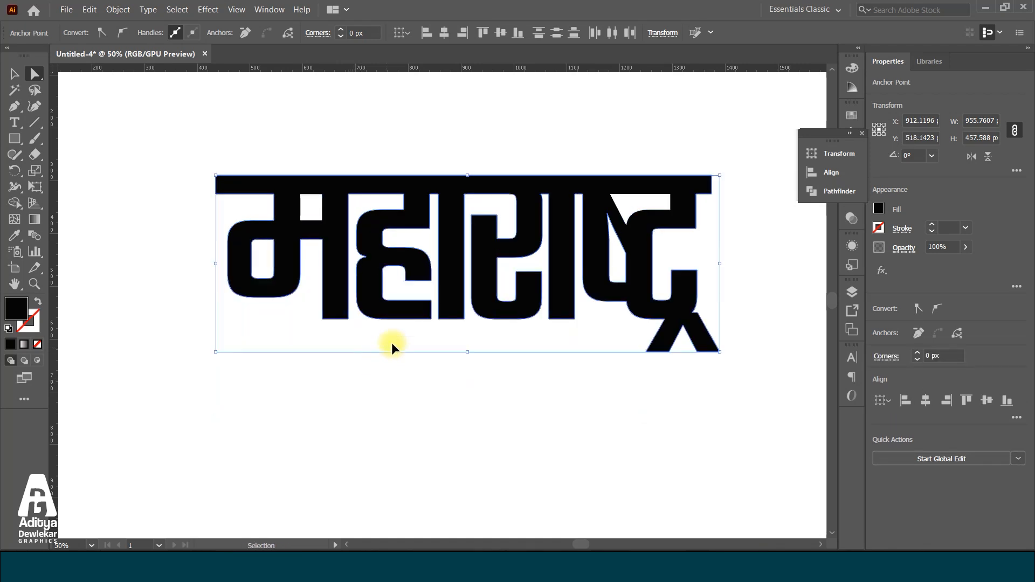
pyautogui.scroll(3, 429, 277)
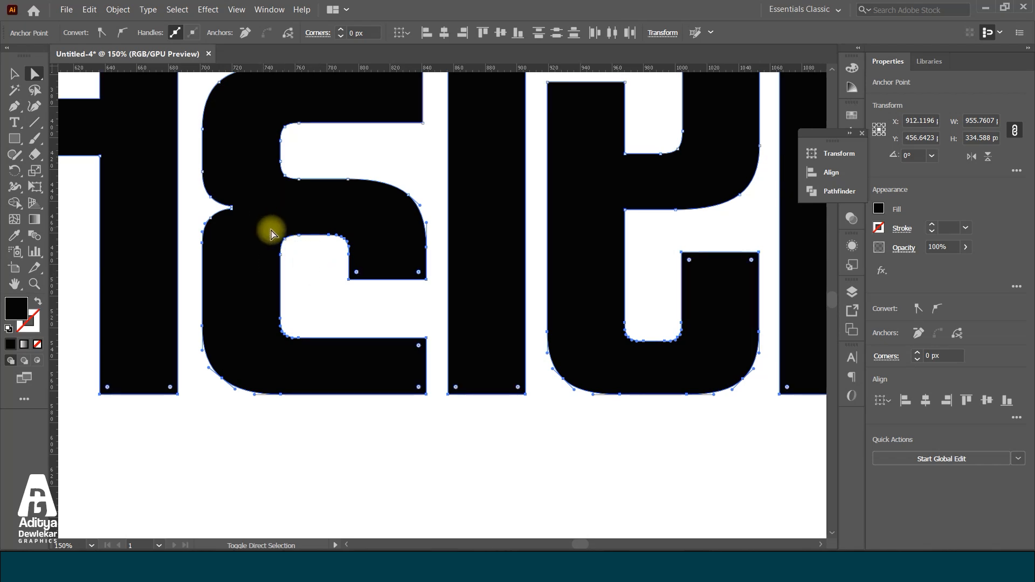
pyautogui.moveTo(302, 262); pyautogui.dragTo(360, 221)
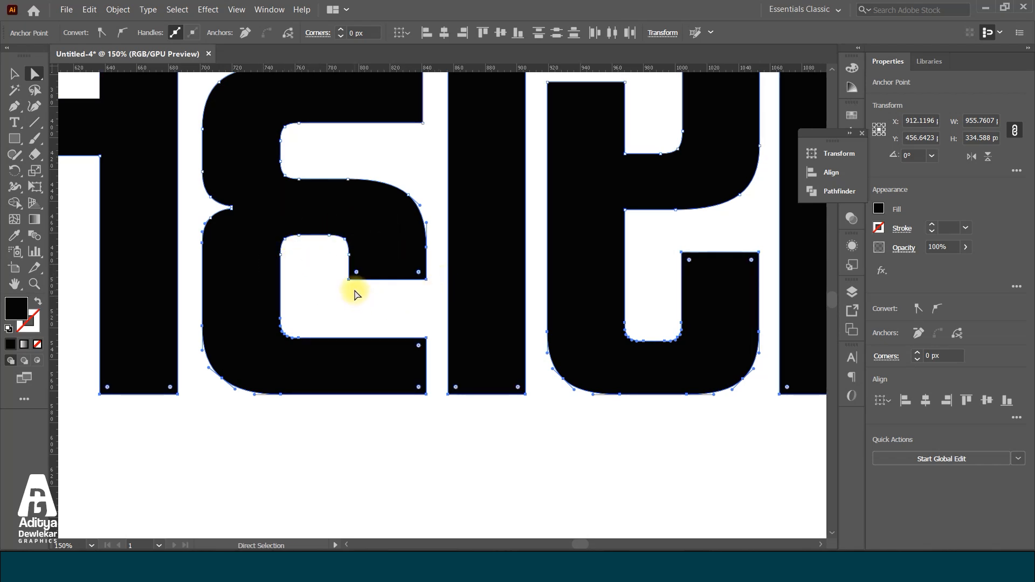
pyautogui.scroll(-2, 364, 291)
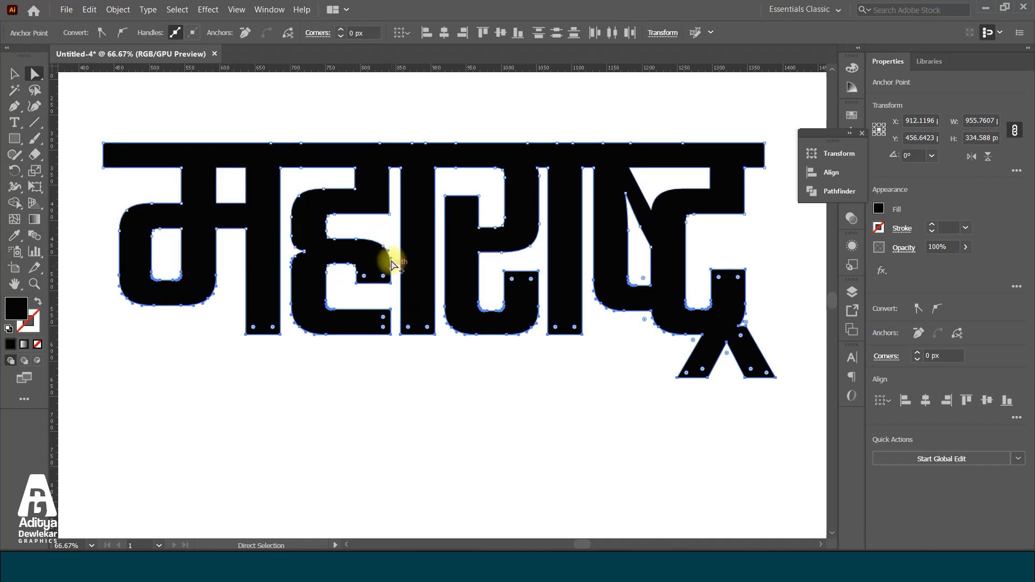
pyautogui.scroll(4, 393, 253)
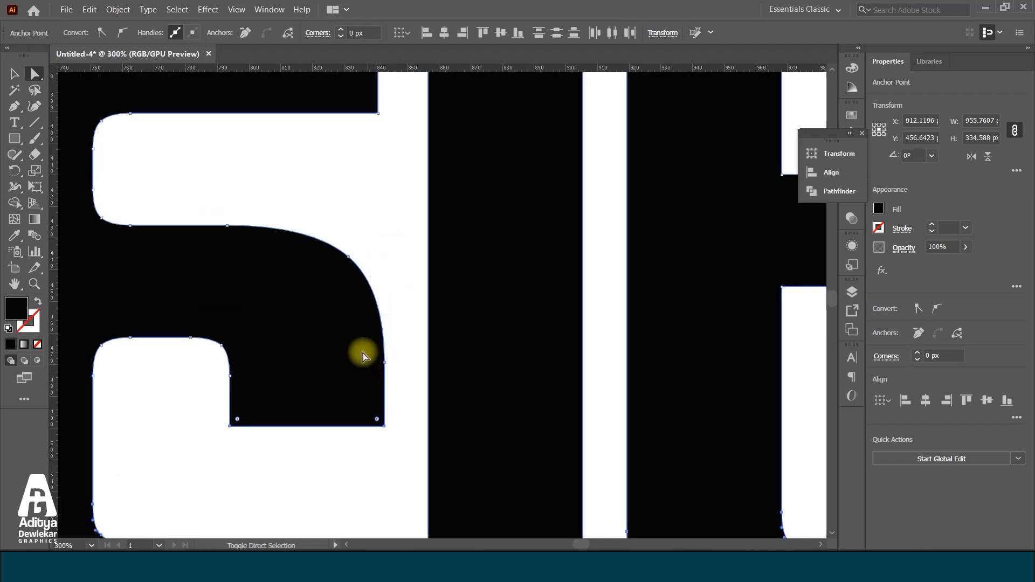
pyautogui.scroll(-3, 367, 349)
pyautogui.moveTo(348, 406); pyautogui.dragTo(349, 432)
pyautogui.scroll(-3, 325, 277)
pyautogui.hotkey('ctrl', 'z')
pyautogui.scroll(7, 289, 284)
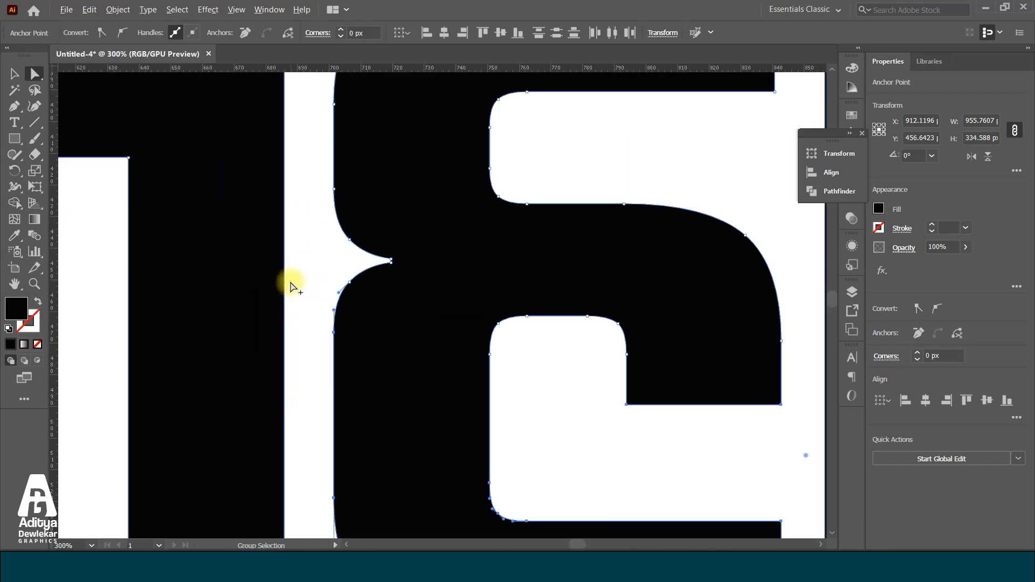
pyautogui.moveTo(305, 290); pyautogui.dragTo(354, 376)
pyautogui.scroll(-6, 354, 376)
# Try to stretch the letters downward until the word is about 482 px tall
pyautogui.moveTo(356, 292); pyautogui.dragTo(365, 360)
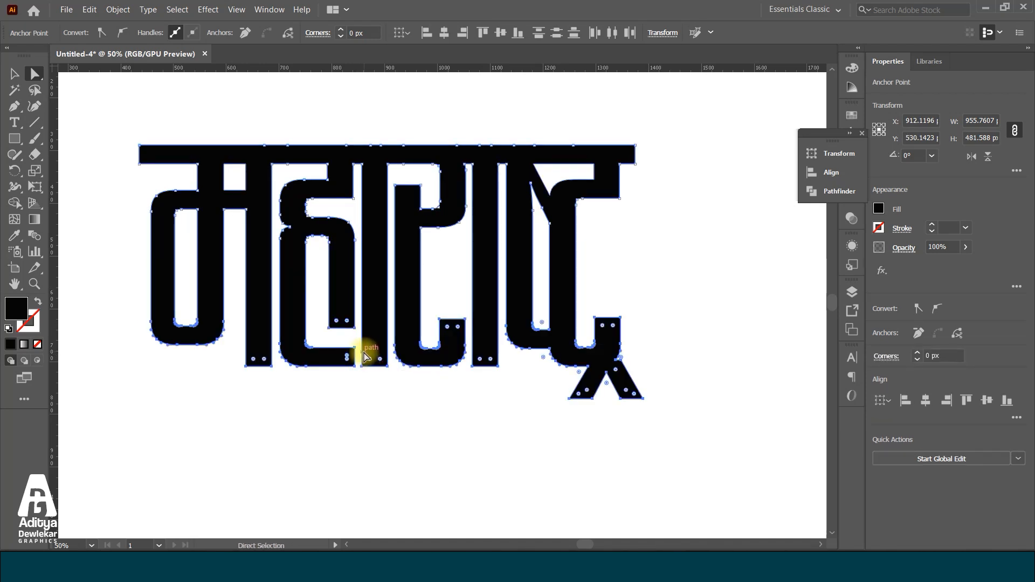
pyautogui.hotkey('ctrl', '-')
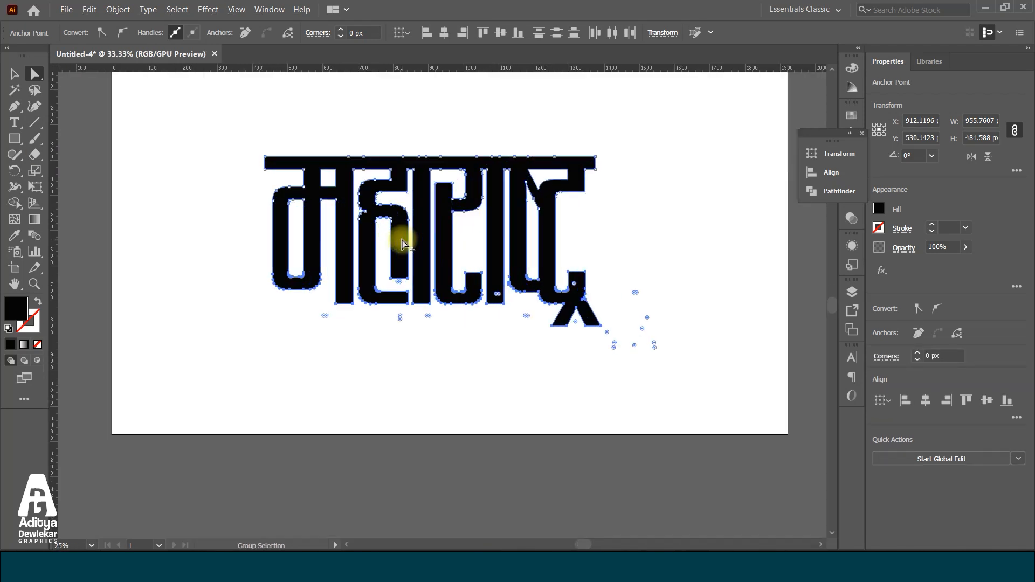
pyautogui.hotkey('ctrl', 'z')
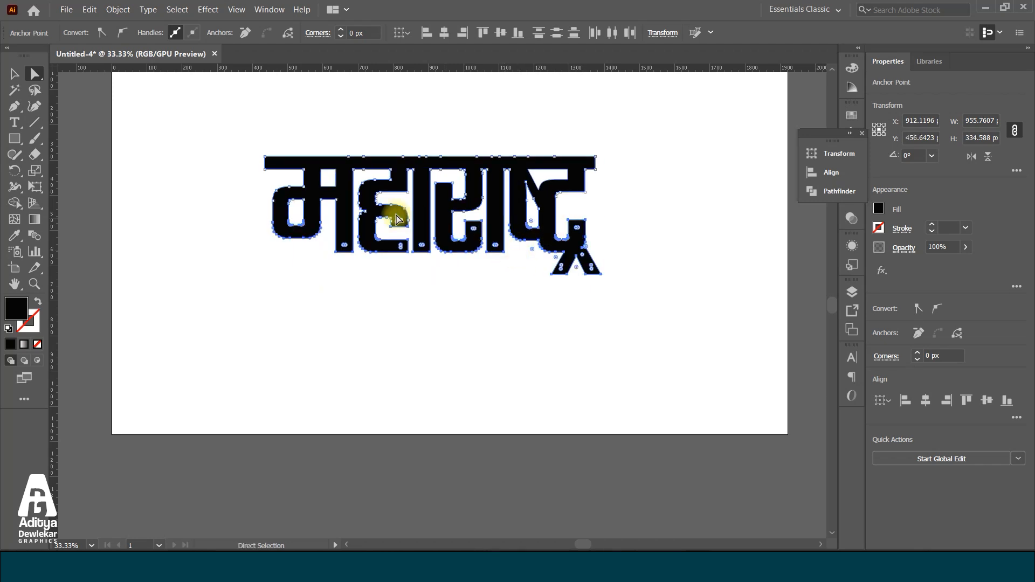
# Move the selected lower anchor points down until the word is about 575 px tall, and clear the selection
pyautogui.hotkey('ctrl', '+')
pyautogui.hotkey('ctrl', '+')
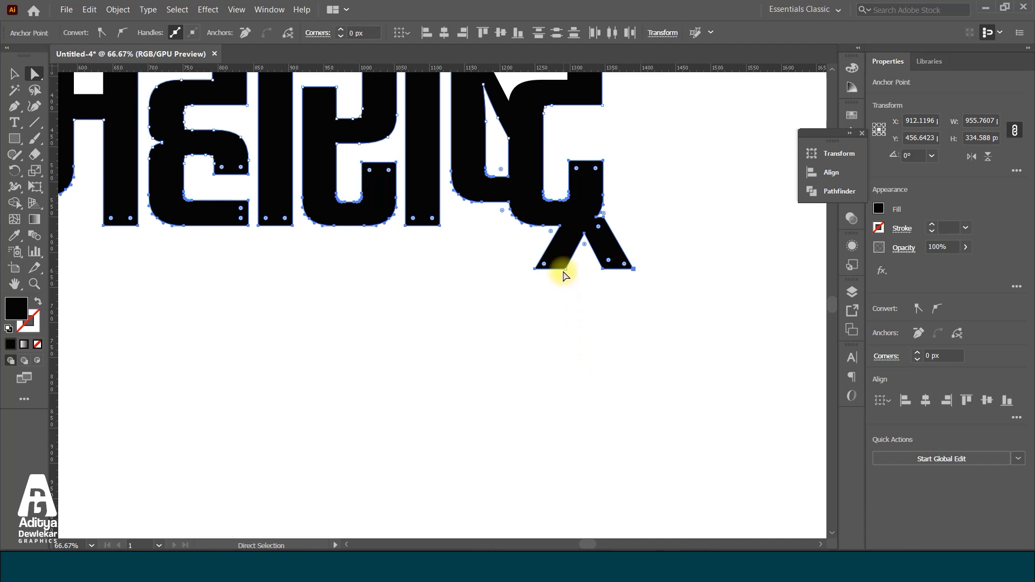
pyautogui.moveTo(565, 273); pyautogui.dragTo(573, 360)
pyautogui.hotkey('ctrl', '-')
pyautogui.hotkey('ctrl', '-')
pyautogui.hotkey('ctrl', '-')
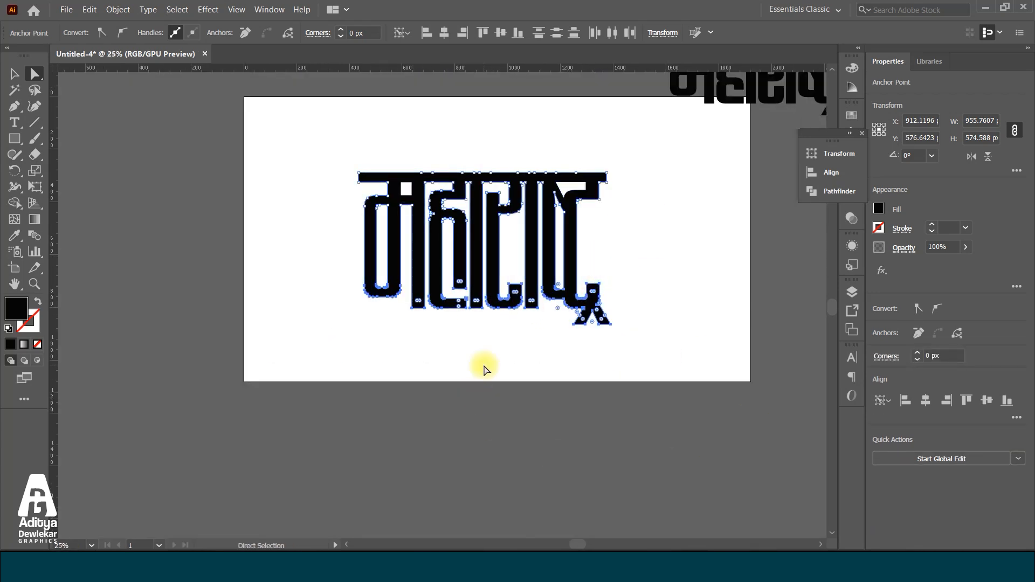
pyautogui.click(613, 254)
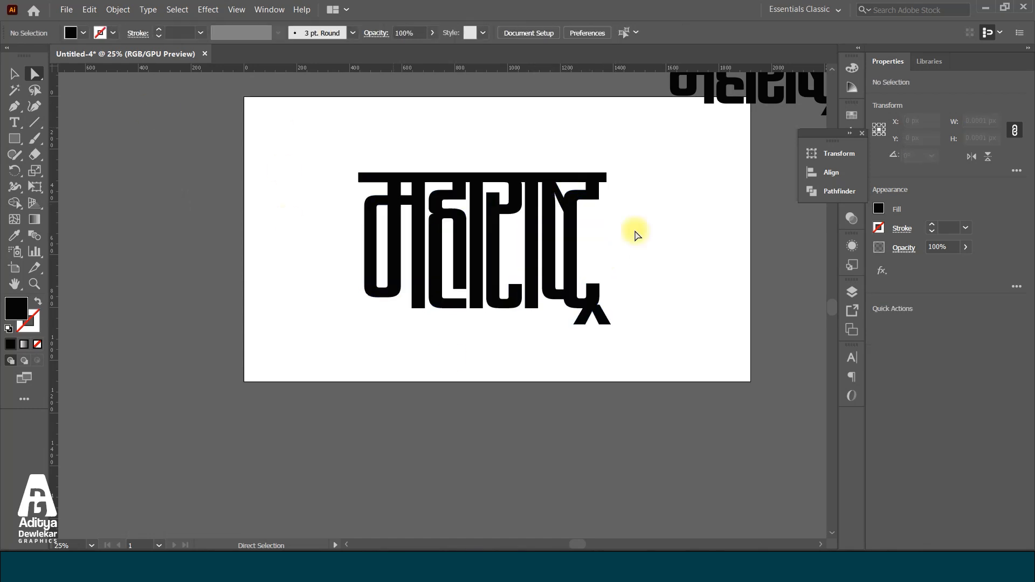
# Shorten the inner vertical arm of ह by moving the anchor points at its lower end upward
pyautogui.scroll(1, 446, 277)
pyautogui.click(462, 288)
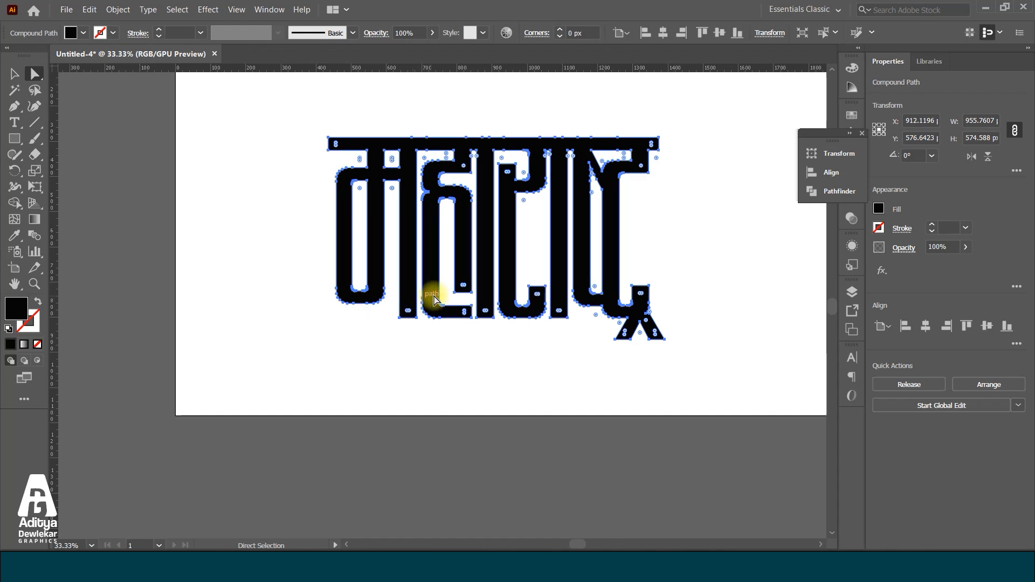
pyautogui.scroll(2, 447, 285)
pyautogui.moveTo(435, 278); pyautogui.dragTo(478, 215)
pyautogui.click(455, 250)
pyautogui.scroll(-3, 458, 252)
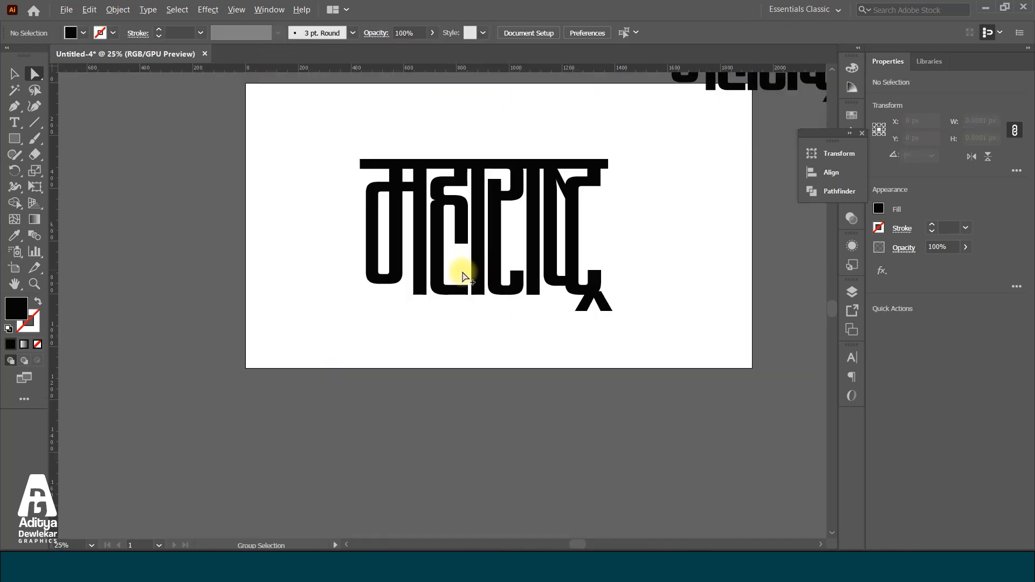
pyautogui.scroll(2, 463, 275)
pyautogui.scroll(-2, 430, 269)
pyautogui.scroll(2, 377, 276)
pyautogui.scroll(-1, 377, 280)
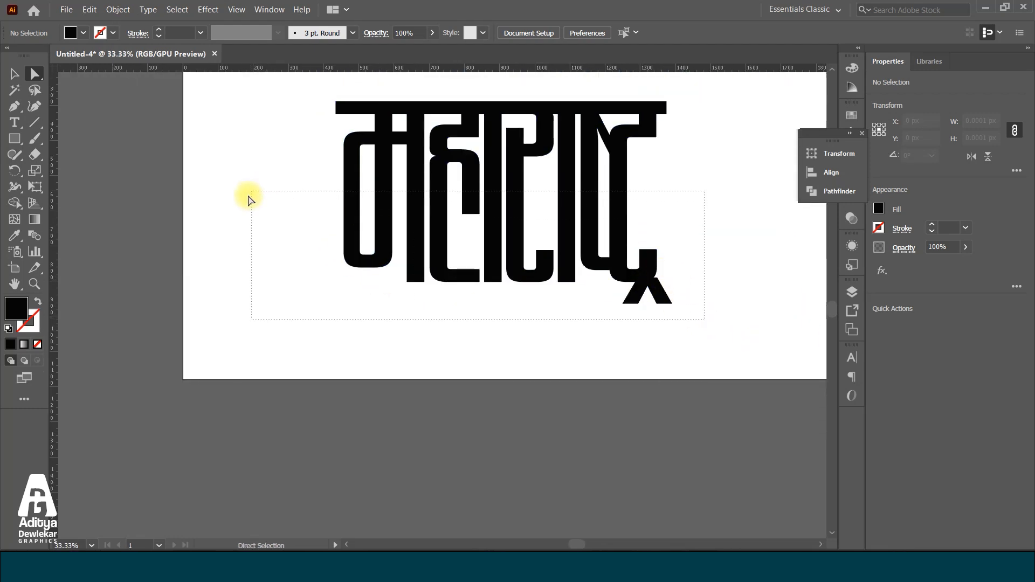
# Extend the open hook ends of the final ट and of र upward by raising their end anchor points
pyautogui.scroll(1, 662, 260)
pyautogui.moveTo(628, 215); pyautogui.dragTo(628, 144)
pyautogui.scroll(-1, 629, 144)
pyautogui.moveTo(556, 215); pyautogui.dragTo(575, 166)
pyautogui.click(573, 276)
pyautogui.scroll(-2, 490, 291)
pyautogui.scroll(1, 536, 248)
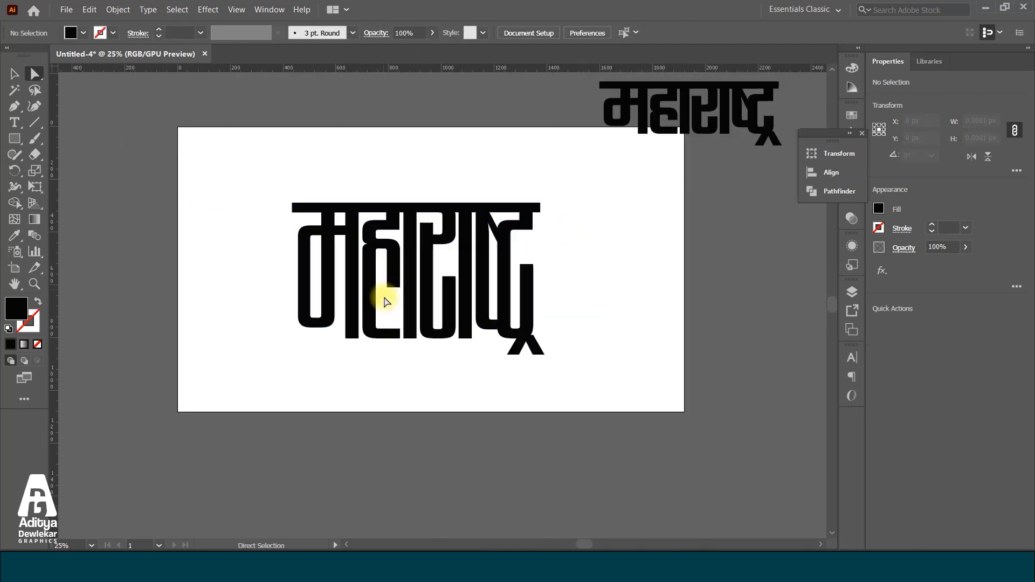
# Select the whole word and move it to the artboard's lower middle, centred at about X 870 px, Y 731 px
pyautogui.click(15, 75)
pyautogui.moveTo(232, 194); pyautogui.dragTo(708, 399)
pyautogui.moveTo(448, 291); pyautogui.dragTo(455, 231)
pyautogui.scroll(-2, 455, 231)
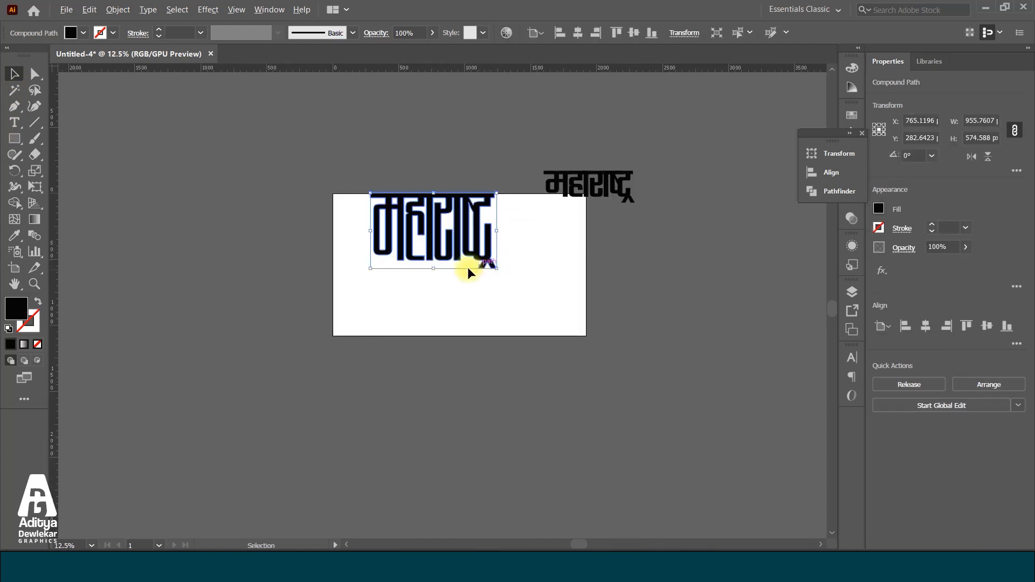
pyautogui.scroll(1, 469, 268)
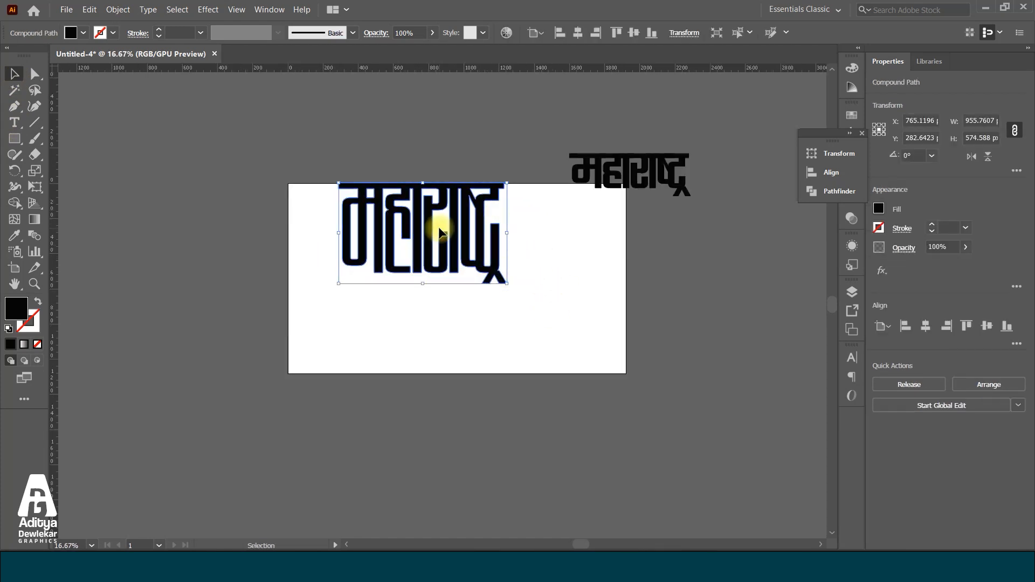
pyautogui.moveTo(423, 216); pyautogui.dragTo(446, 317)
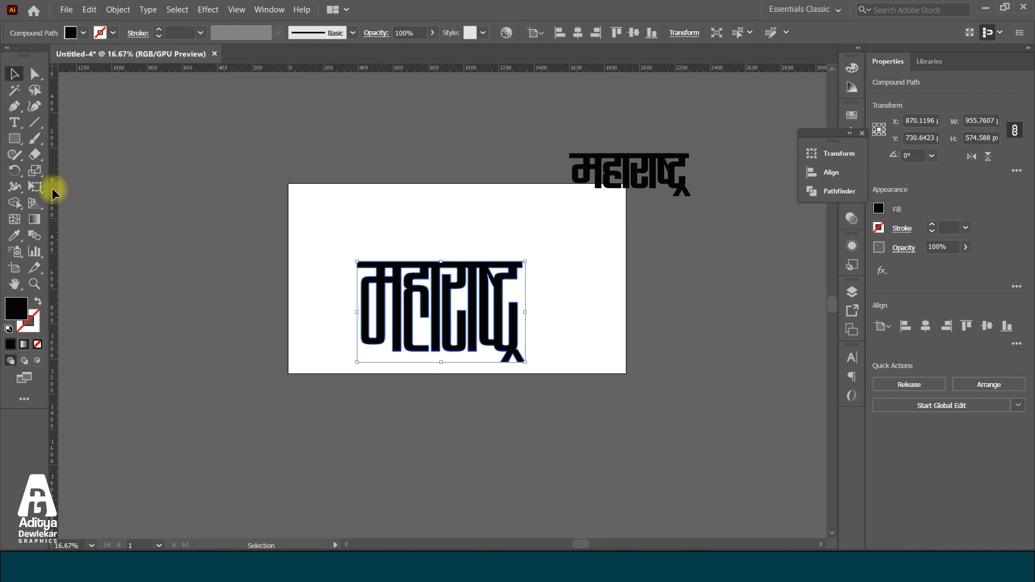
# Move the word's lower anchor points up until the word is about 489 px tall, and clear the selection
pyautogui.click(34, 73)
pyautogui.scroll(2, 543, 404)
pyautogui.moveTo(623, 401); pyautogui.dragTo(159, 299)
pyautogui.moveTo(540, 369); pyautogui.dragTo(543, 337)
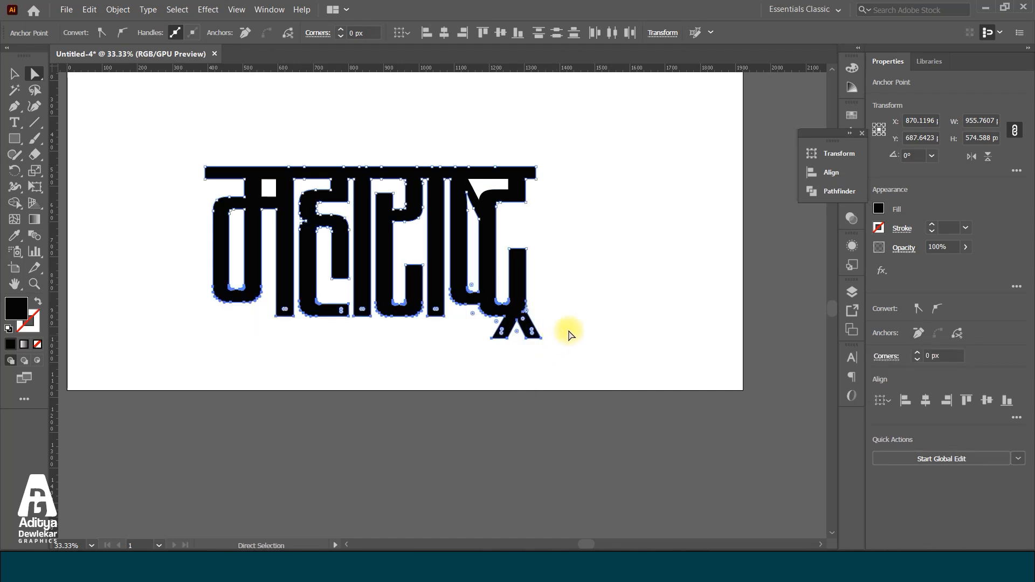
pyautogui.click(580, 311)
pyautogui.scroll(-1, 485, 374)
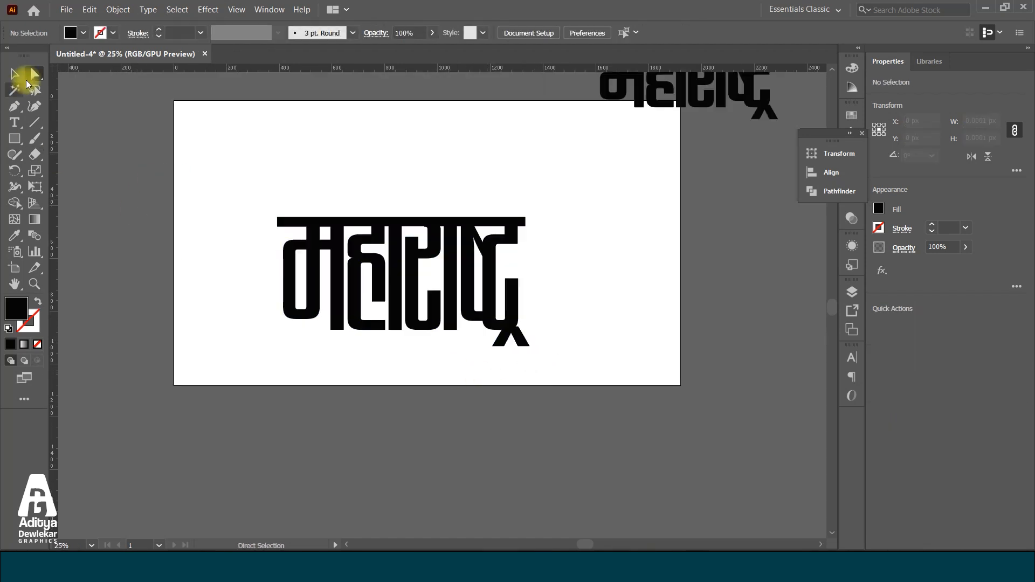
# Extend the bottom of म's closed loop down to the baseline of the neighbouring stems
pyautogui.scroll(2, 280, 324)
pyautogui.click(290, 310)
pyautogui.scroll(3, 291, 313)
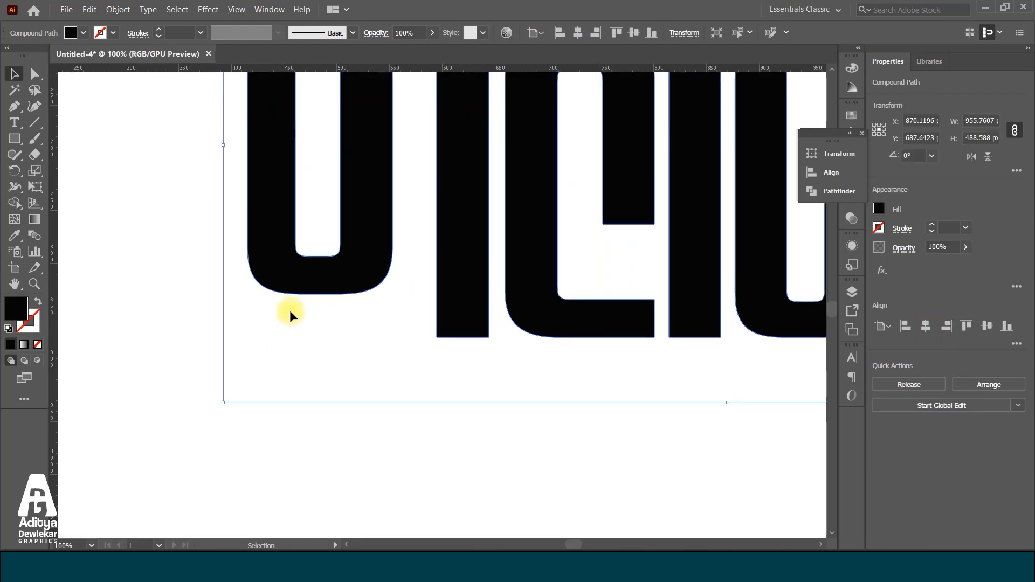
pyautogui.click(34, 74)
pyautogui.moveTo(164, 161); pyautogui.dragTo(504, 323)
pyautogui.moveTo(442, 221); pyautogui.dragTo(455, 290)
pyautogui.click(494, 406)
pyautogui.scroll(-6, 422, 365)
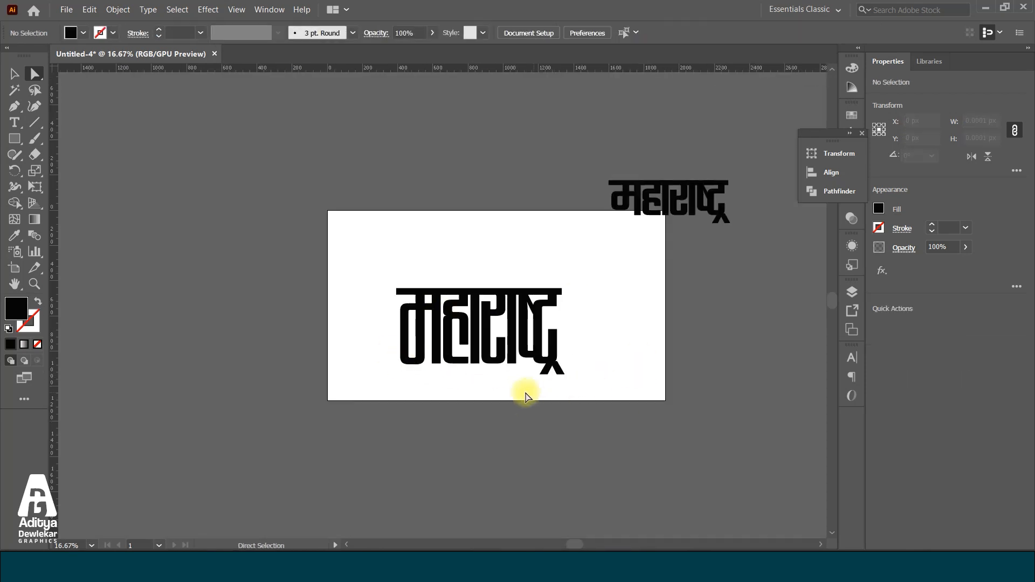
# Move the word above the artboard's upper-left area and place a copy on the artboard centred at about X 999 px, Y 762 px
pyautogui.click(20, 77)
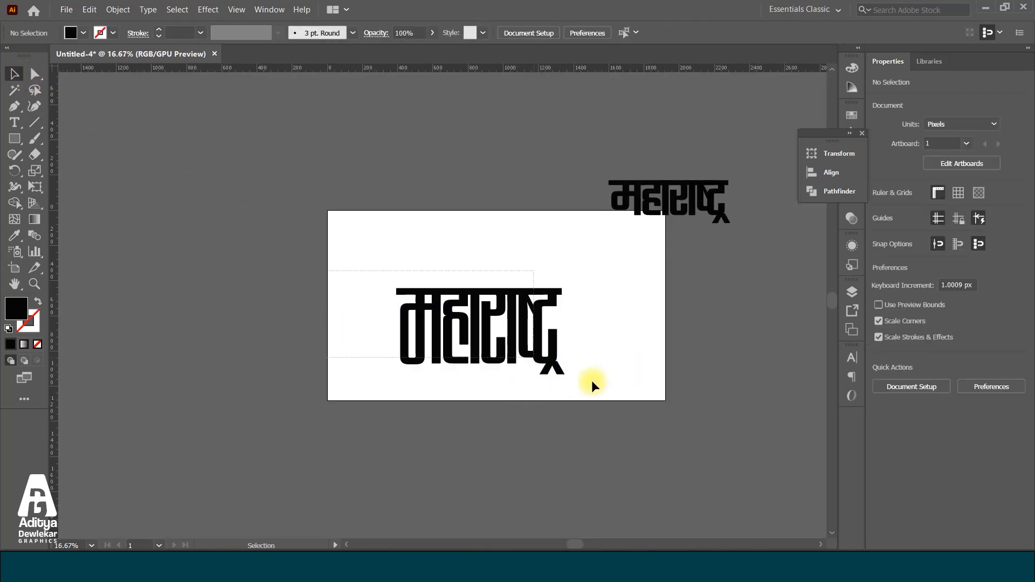
pyautogui.click(546, 339)
pyautogui.moveTo(484, 312); pyautogui.dragTo(391, 148)
pyautogui.moveTo(404, 186); pyautogui.dragTo(522, 358)
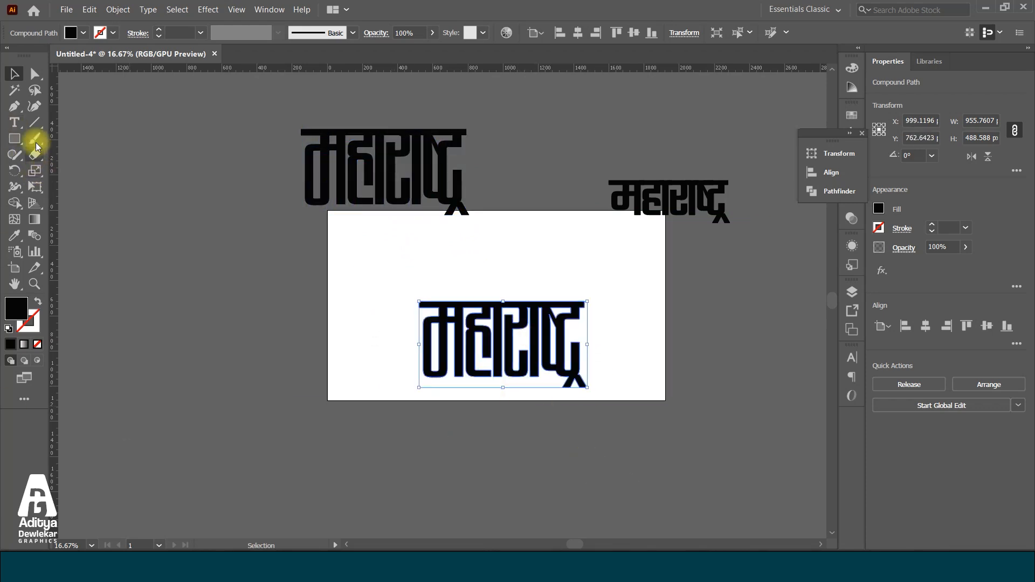
# Draw a vertical line about 108 px long at X 999 px, crossing the middle of the word's headline
pyautogui.click(34, 123)
pyautogui.scroll(5, 506, 310)
pyautogui.scroll(1, 494, 309)
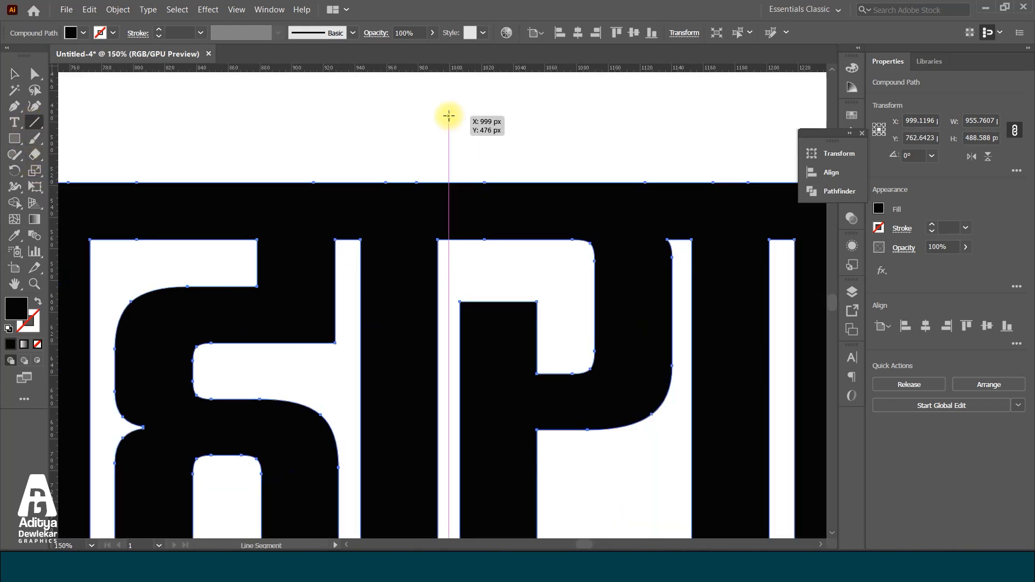
pyautogui.moveTo(448, 129); pyautogui.dragTo(449, 300)
pyautogui.scroll(-5, 448, 151)
pyautogui.moveTo(448, 220); pyautogui.dragTo(811, 218)
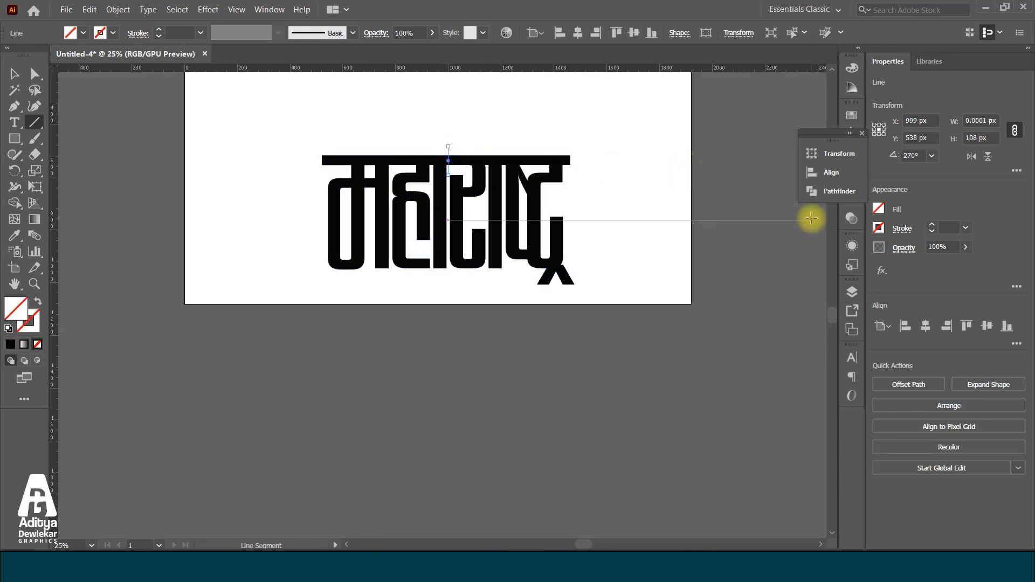
# Select the artboard's word together with its vertical line and place a duplicate of both outside the artboard's left edge
pyautogui.click(16, 77)
pyautogui.moveTo(296, 106); pyautogui.dragTo(703, 380)
pyautogui.scroll(-2, 475, 206)
pyautogui.moveTo(464, 208); pyautogui.dragTo(227, 206)
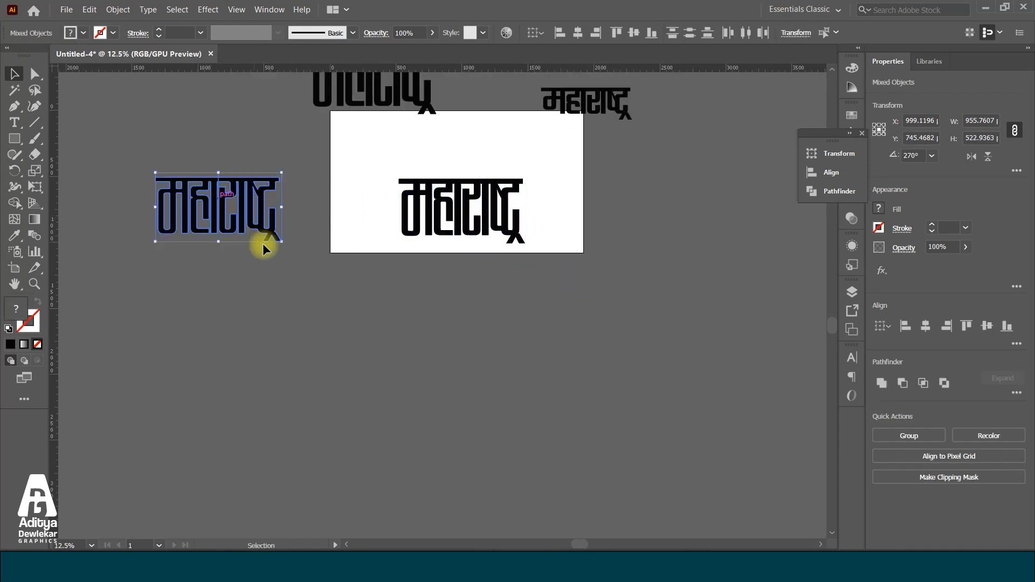
# Remove महा from the duplicate word outside the artboard's left edge with the Shape Builder, leaving only राष्ट्र
pyautogui.scroll(1, 164, 173)
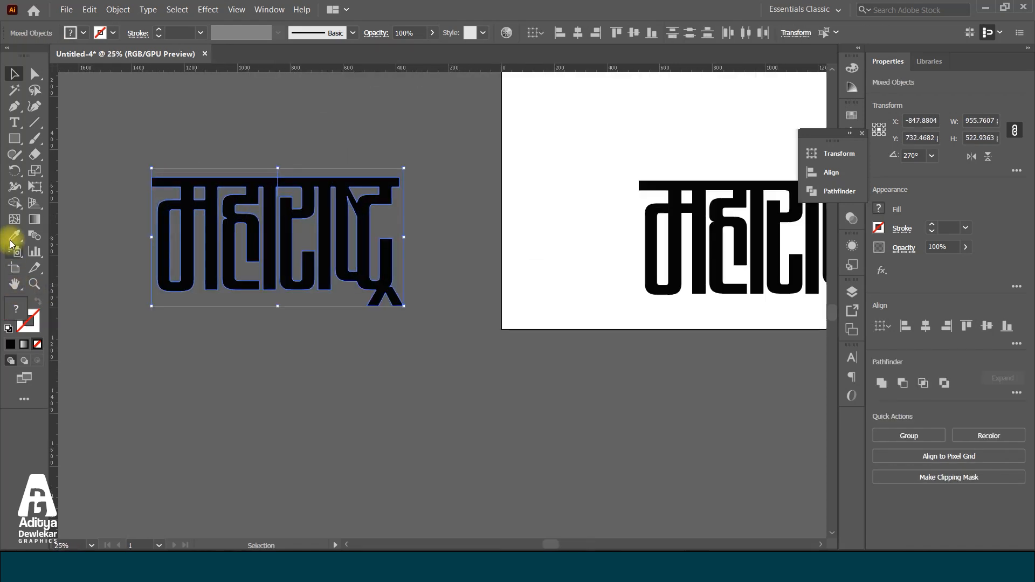
pyautogui.click(15, 208)
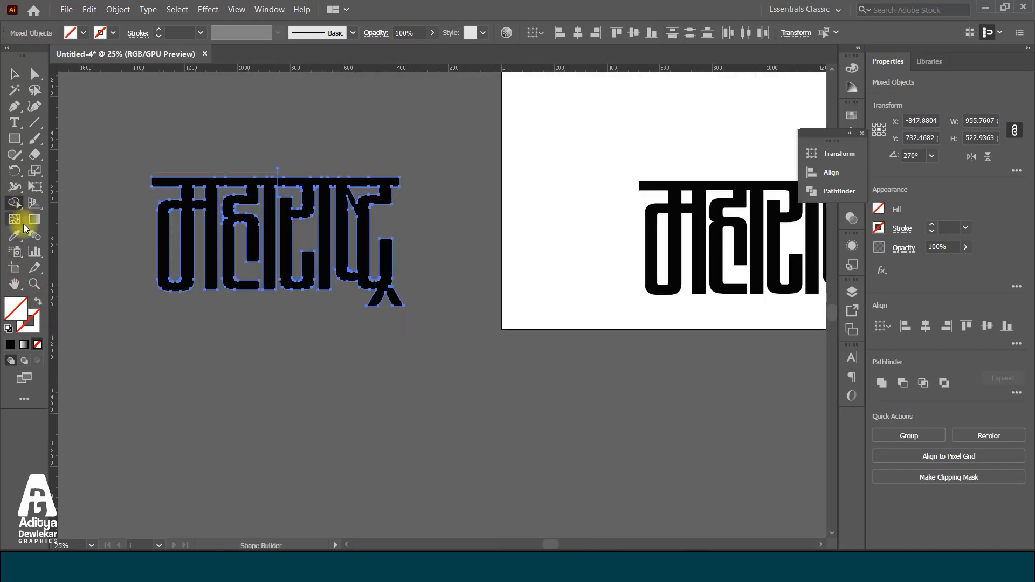
pyautogui.keyDown('alt'); pyautogui.click(183, 183); pyautogui.keyUp('alt')
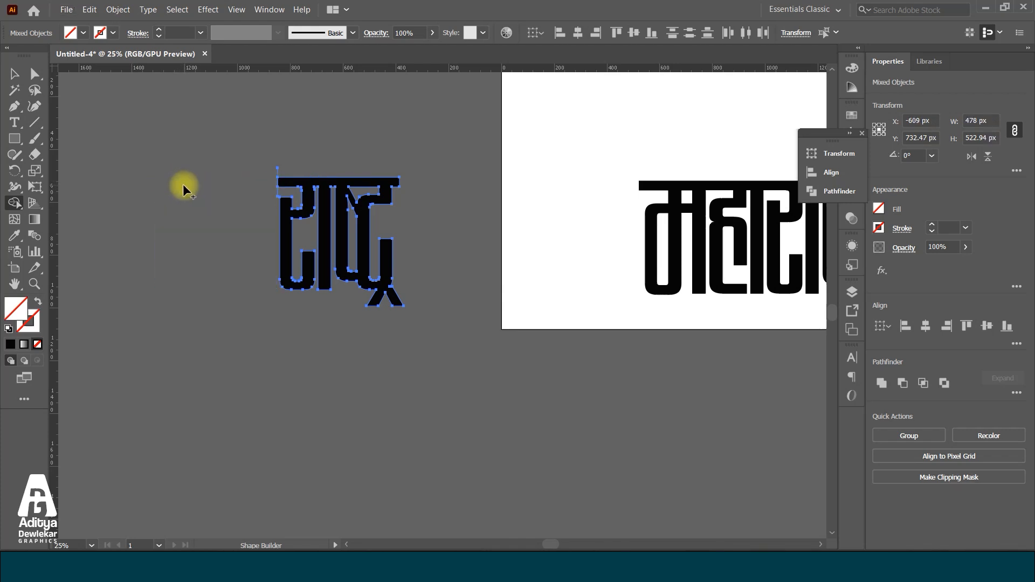
pyautogui.click(18, 81)
# Select the artboard's word with its vertical line and remove राष्ट्र from it with the Shape Builder, leaving only महा
pyautogui.scroll(-2, 146, 218)
pyautogui.scroll(2, 336, 237)
pyautogui.moveTo(415, 157); pyautogui.dragTo(677, 282)
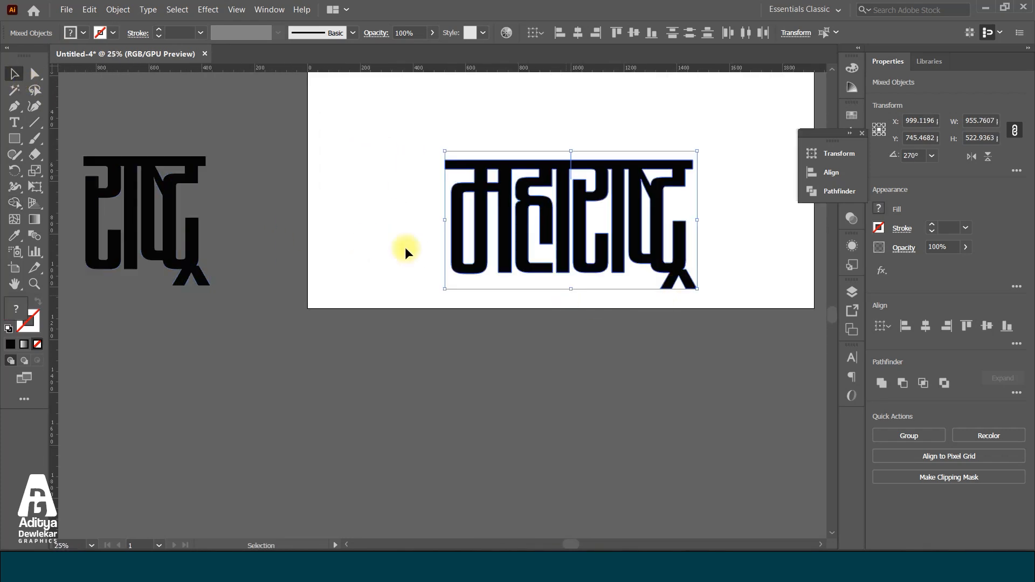
pyautogui.click(13, 202)
pyautogui.moveTo(565, 196)
pyautogui.mouseDown()
pyautogui.moveTo(626, 180)
pyautogui.moveTo(647, 162)
pyautogui.moveTo(612, 168)
pyautogui.mouseUp()
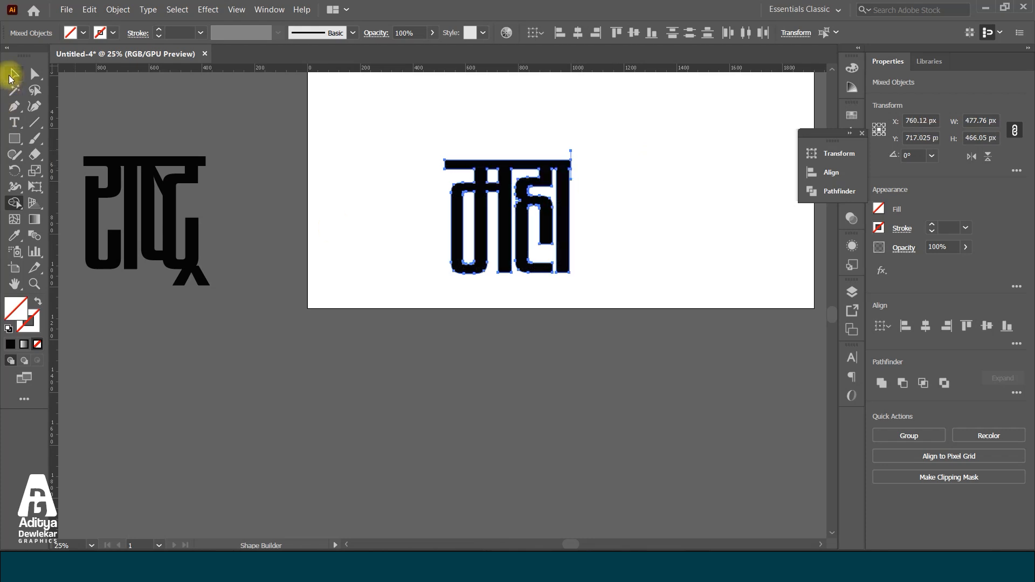
# Place राष्ट्र beside महा on the artboard, slightly lower and with a gap between the two halves
pyautogui.click(10, 78)
pyautogui.moveTo(165, 155); pyautogui.dragTo(651, 160)
pyautogui.moveTo(545, 166); pyautogui.dragTo(537, 138)
pyautogui.moveTo(597, 164); pyautogui.dragTo(605, 169)
# Move महा and राष्ट्र together outside the artboard's right edge, centred at about X 2721 px, Y 669 px
pyautogui.keyDown('shift'); pyautogui.click(554, 135); pyautogui.keyUp('shift')
pyautogui.scroll(-4, 555, 132)
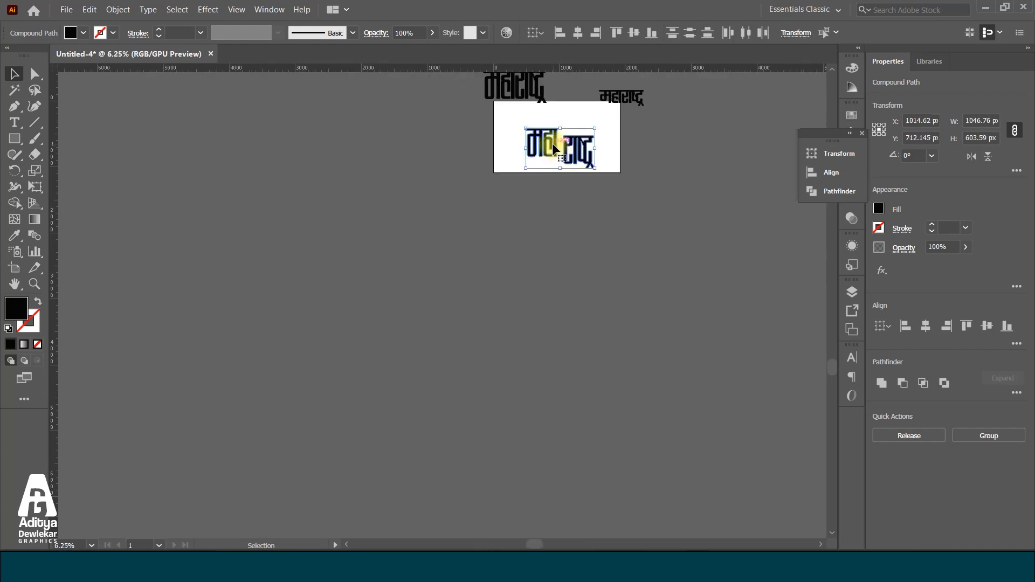
pyautogui.moveTo(664, 141); pyautogui.dragTo(670, 143)
pyautogui.scroll(-2, 612, 231)
pyautogui.scroll(4, 438, 268)
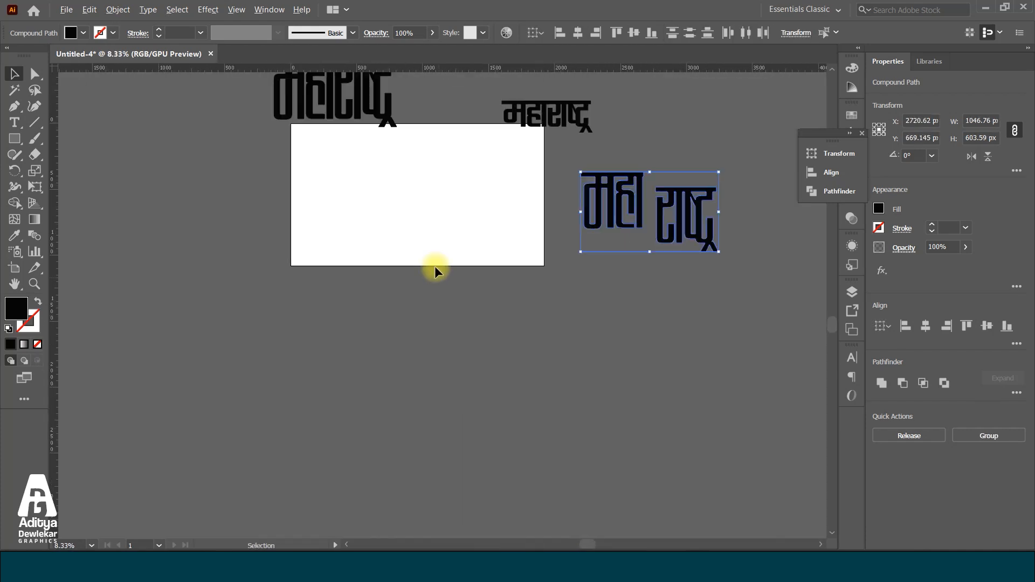
pyautogui.click(529, 385)
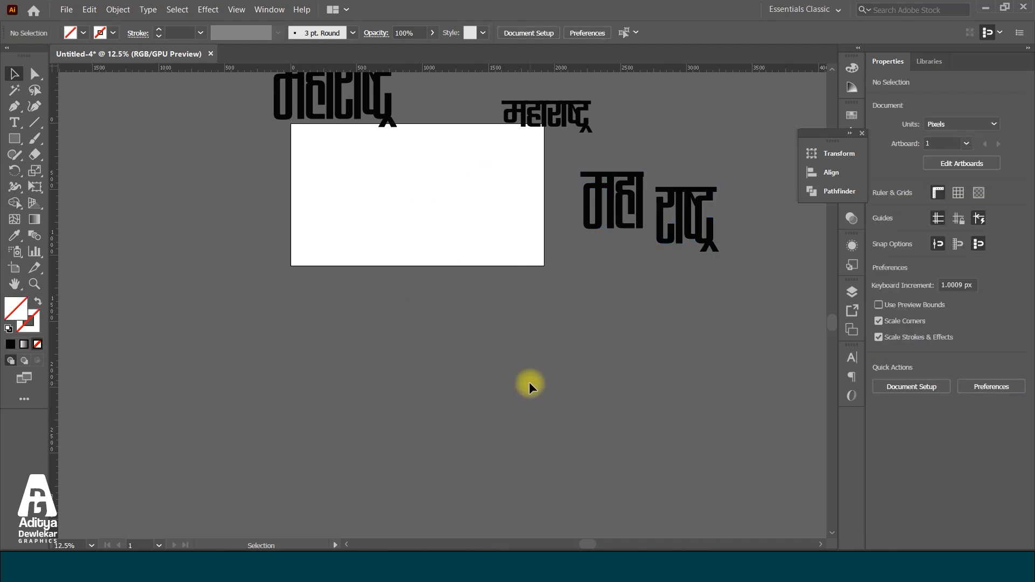
# Draw a rectangle about 562 x 469 px on the empty artboard, centred at about X 679 px, Y 463.5 px
pyautogui.scroll(2, 420, 148)
pyautogui.scroll(-1, 391, 258)
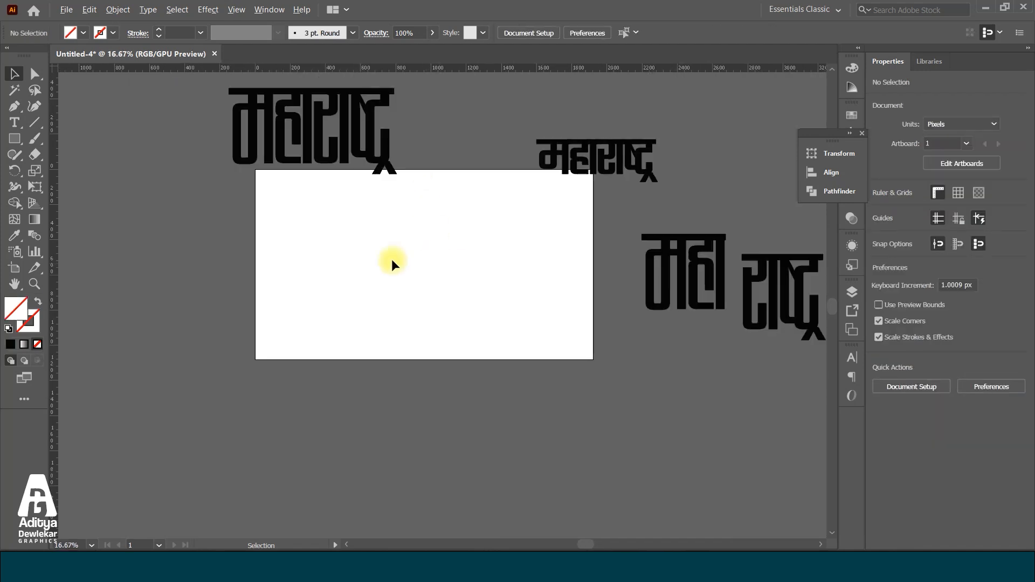
pyautogui.click(15, 140)
pyautogui.moveTo(322, 212); pyautogui.dragTo(408, 270)
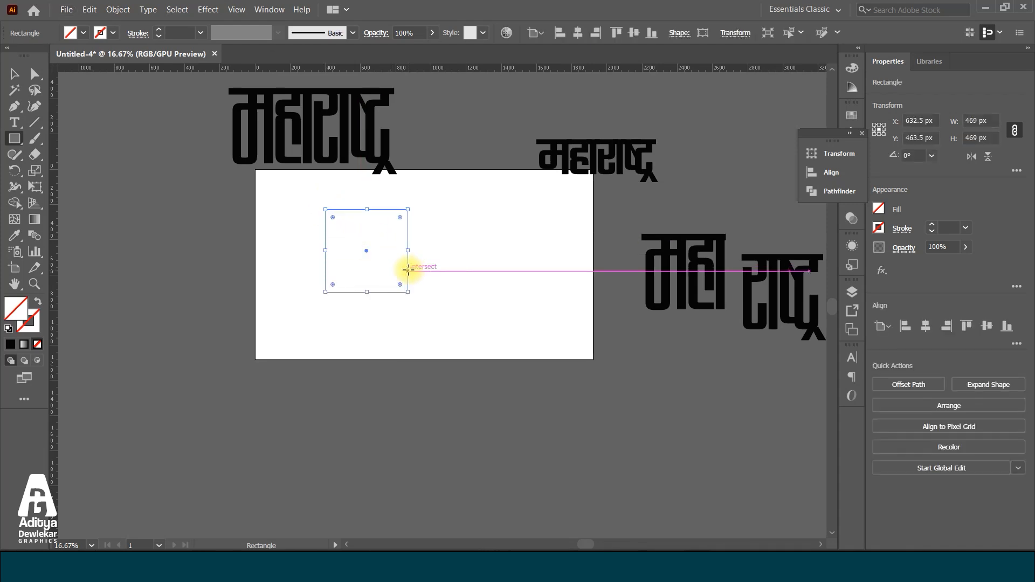
pyautogui.scroll(1, 408, 270)
pyautogui.moveTo(401, 245); pyautogui.dragTo(426, 250)
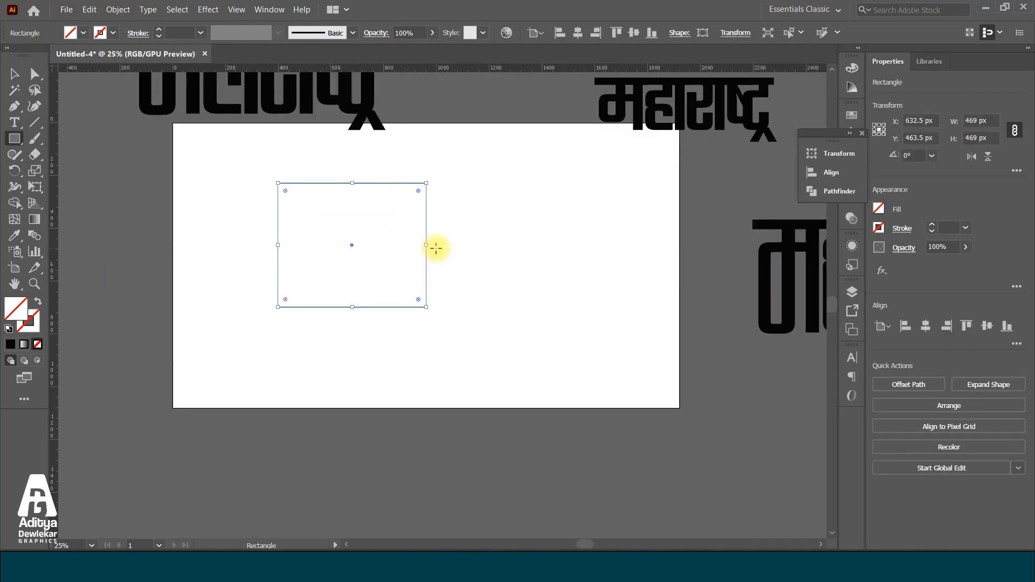
# Add an anchor point at the middle of the rectangle's right edge and shift it 258 px inward to form a flag notch
pyautogui.click(15, 110)
pyautogui.scroll(2, 409, 248)
pyautogui.click(448, 233)
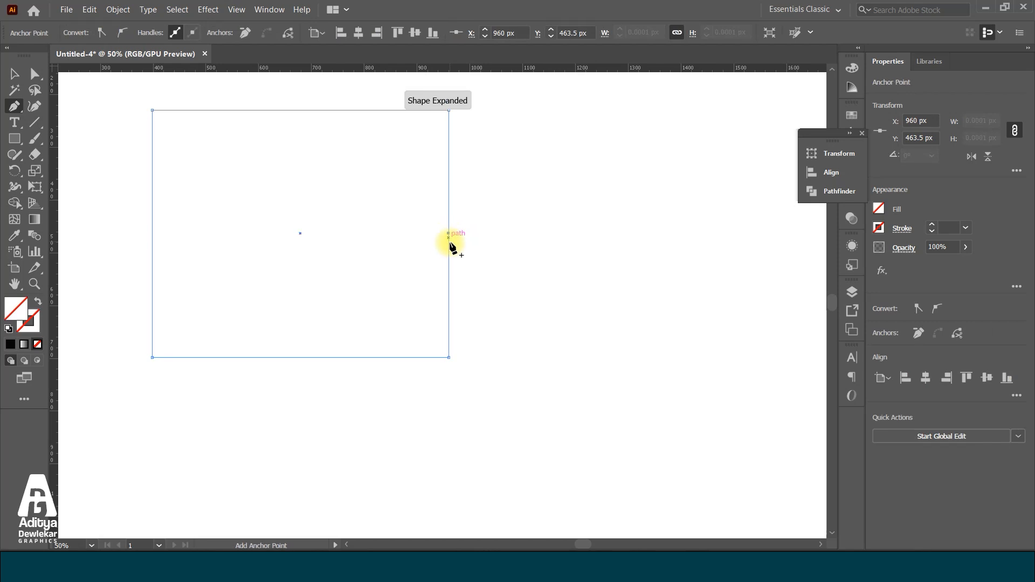
pyautogui.click(31, 75)
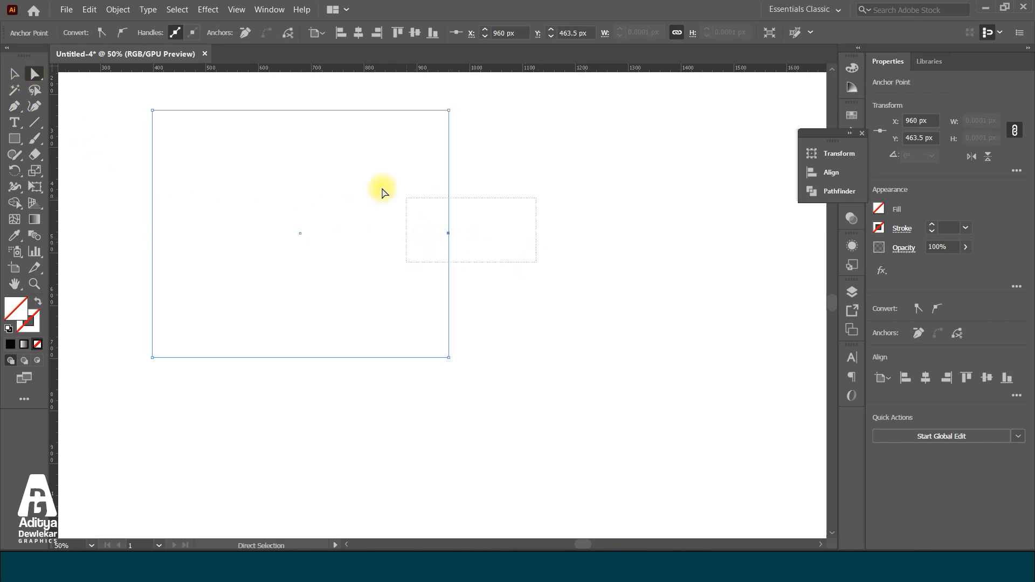
pyautogui.moveTo(448, 234); pyautogui.dragTo(310, 238)
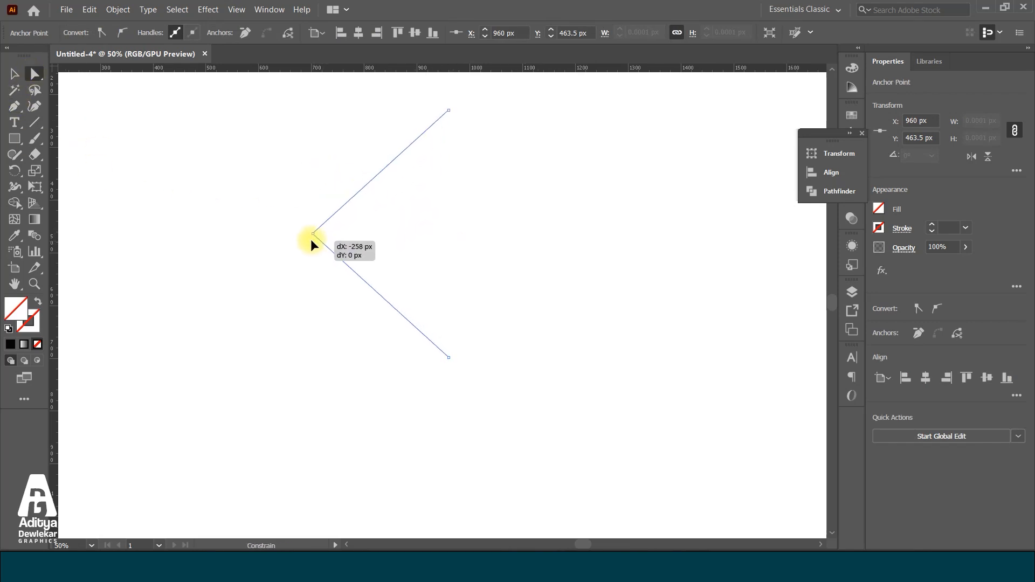
pyautogui.hotkey('ctrl', '-')
# Give the notched flag a 4 pt black stroke and move it to the middle of the artboard
pyautogui.click(10, 79)
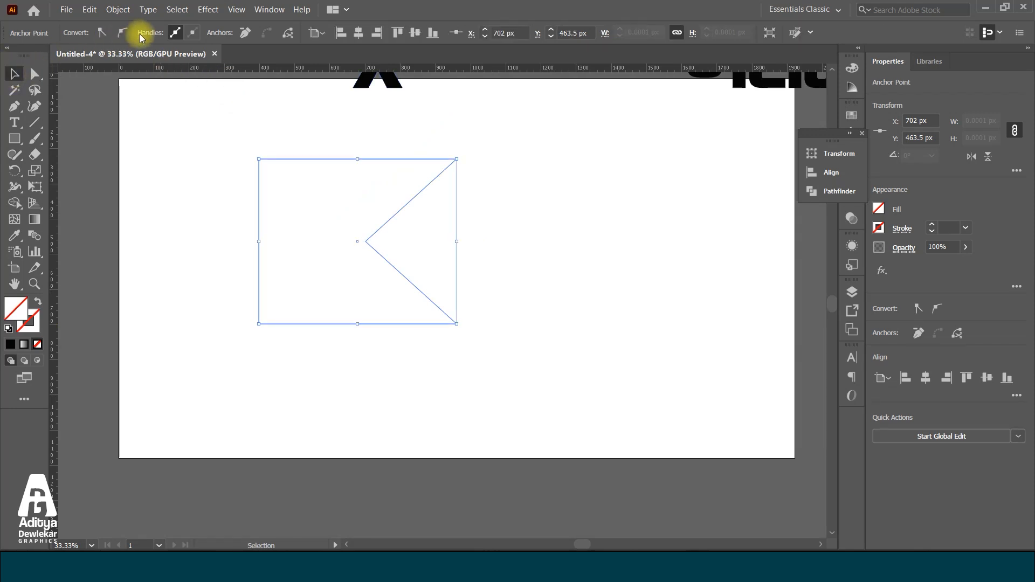
pyautogui.moveTo(596, 371); pyautogui.dragTo(220, 165)
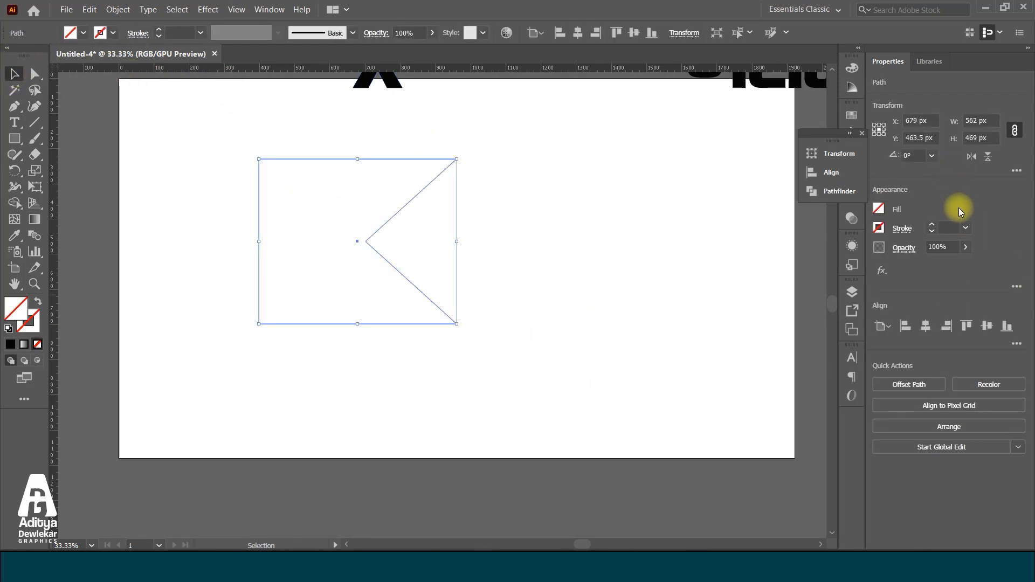
pyautogui.click(933, 227)
pyautogui.click(638, 285)
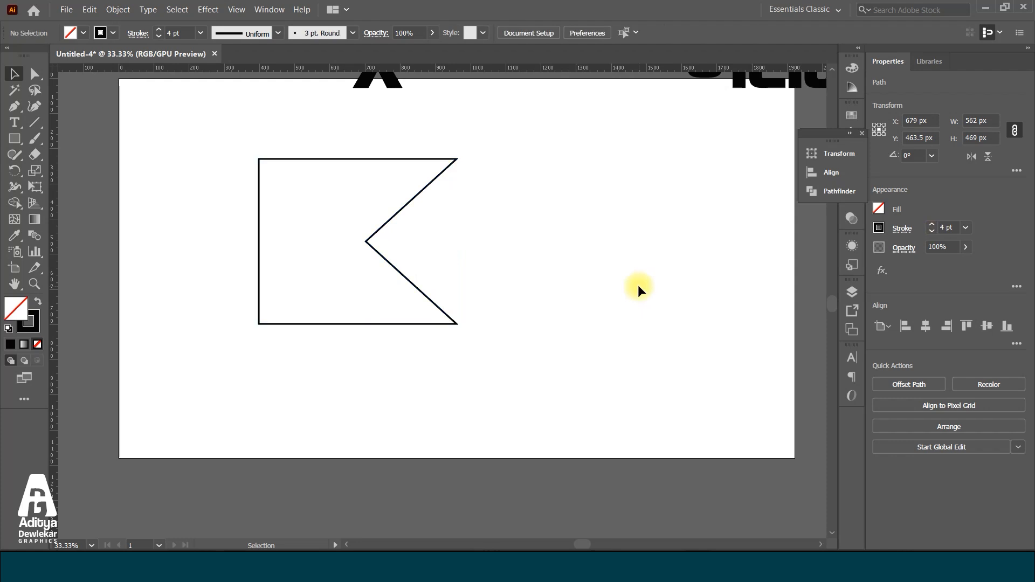
pyautogui.hotkey('ctrl', '-')
pyautogui.click(481, 276)
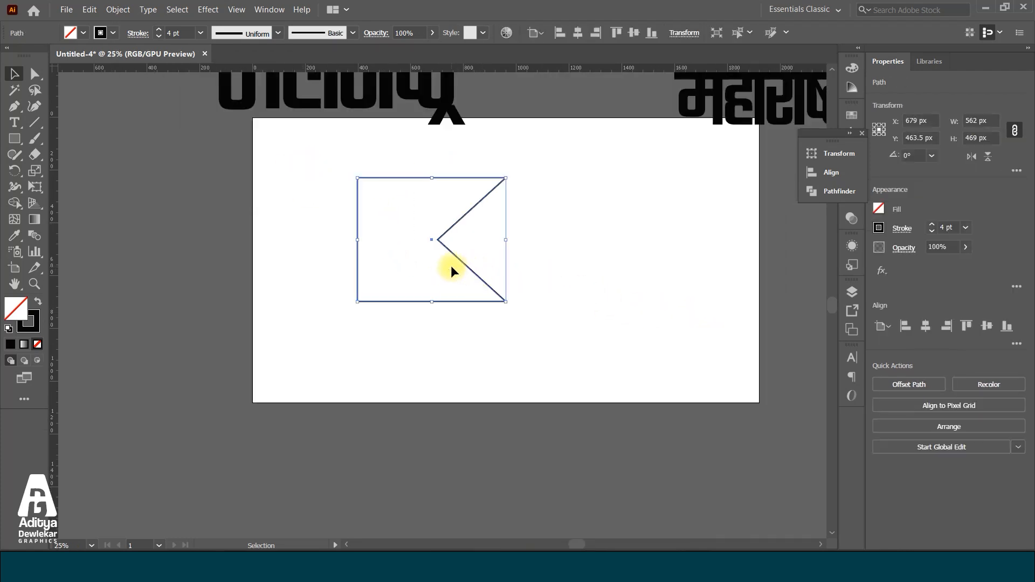
pyautogui.moveTo(450, 265); pyautogui.dragTo(539, 286)
pyautogui.click(686, 295)
# Draw a horizontal line about 552 px long across the flag and raise it to pass through the notch's tip
pyautogui.click(34, 123)
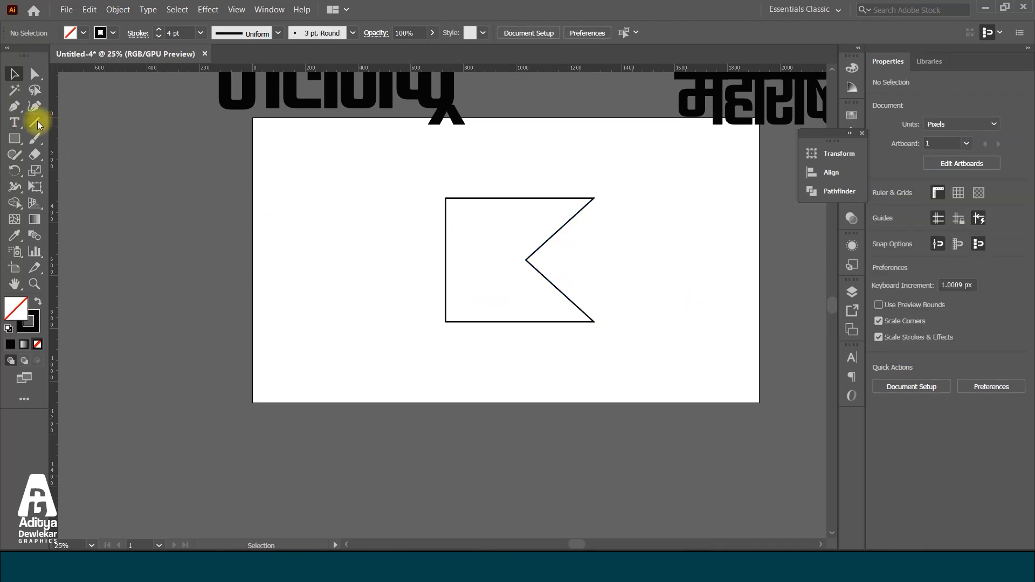
pyautogui.scroll(1, 575, 302)
pyautogui.moveTo(558, 246); pyautogui.dragTo(363, 246)
pyautogui.scroll(3, 424, 240)
pyautogui.click(14, 74)
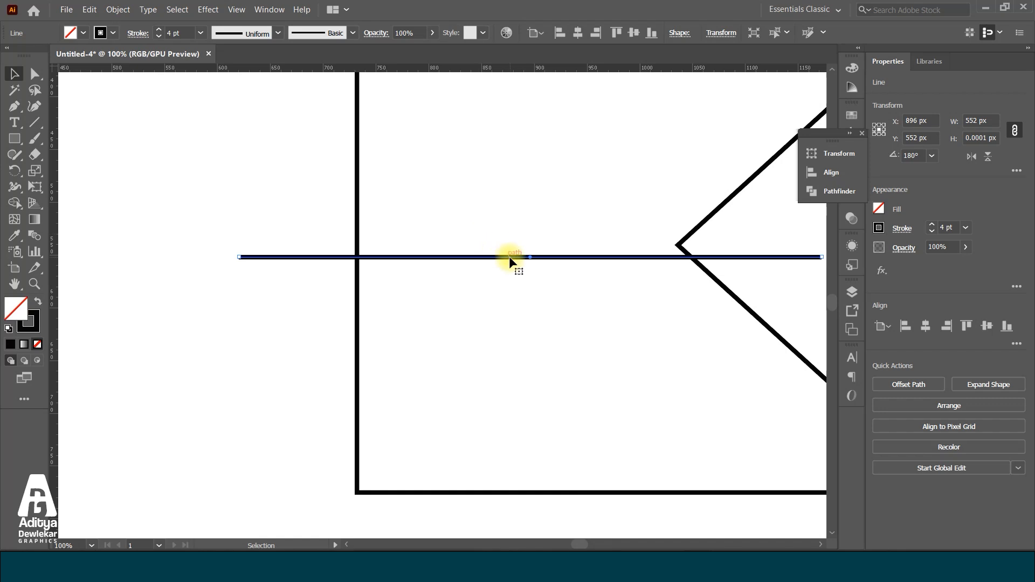
pyautogui.moveTo(531, 259); pyautogui.dragTo(530, 244)
# Duplicate the flag with its line outside the artboard's lower-right corner and again on the artboard's left side
pyautogui.scroll(-4, 473, 263)
pyautogui.moveTo(401, 202); pyautogui.dragTo(597, 296)
pyautogui.scroll(-2, 454, 215)
pyautogui.moveTo(453, 214); pyautogui.dragTo(625, 294)
pyautogui.click(540, 304)
pyautogui.moveTo(399, 206); pyautogui.dragTo(366, 259)
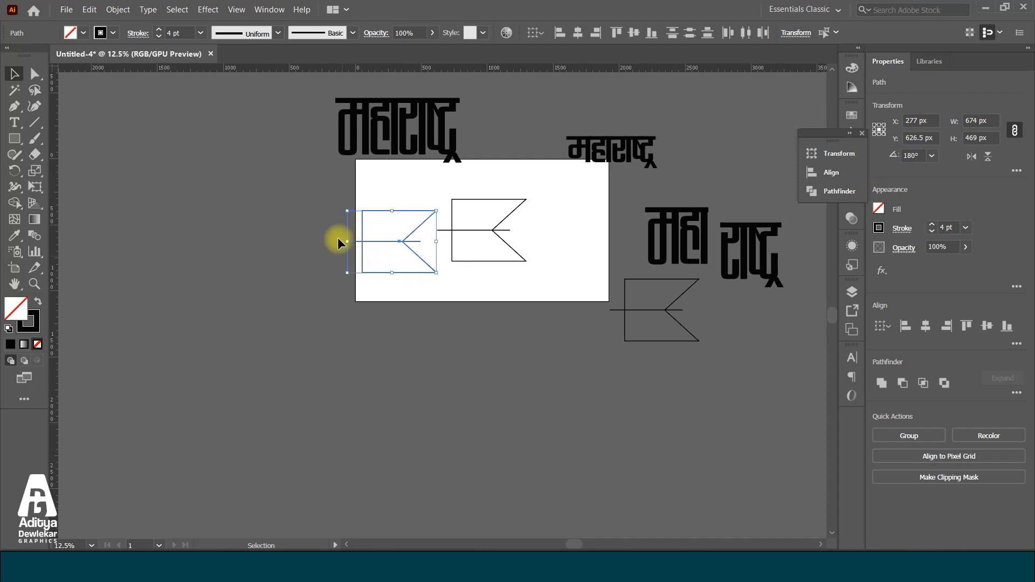
# Remove the lower half of the left flag copy with the Shape Builder and delete the middle flag with its line
pyautogui.scroll(1, 338, 242)
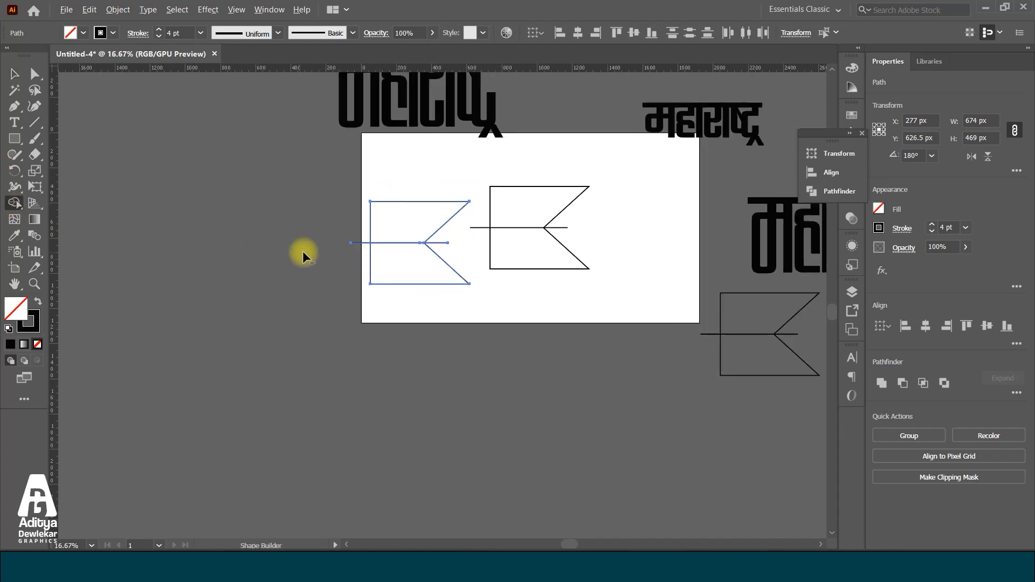
pyautogui.keyDown('alt'); pyautogui.click(391, 266); pyautogui.keyUp('alt')
pyautogui.click(14, 74)
pyautogui.moveTo(600, 293); pyautogui.dragTo(487, 161)
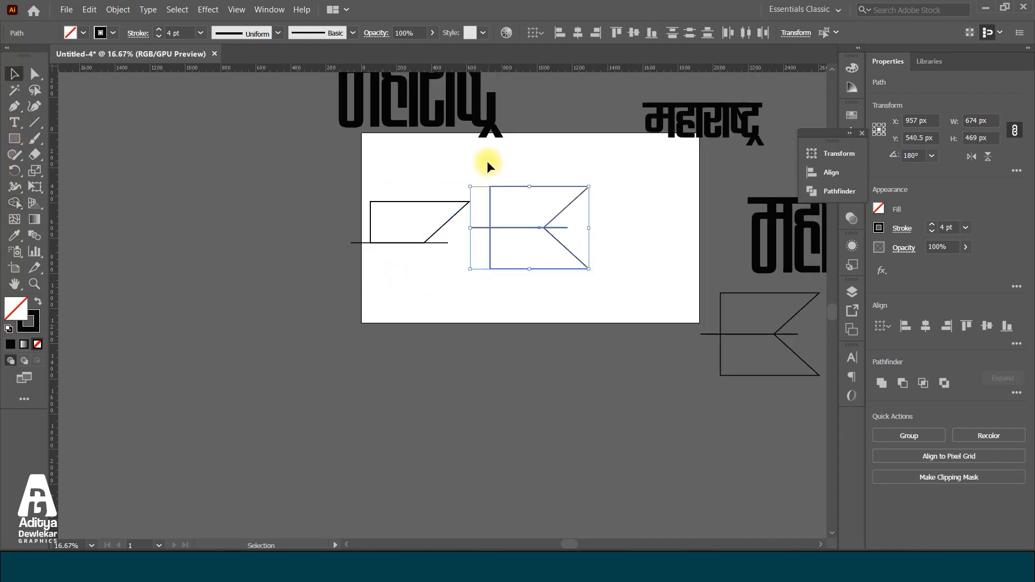
pyautogui.press('Delete')
# Move the upper flag half to the right, away from its line, and place a duplicate of it directly below
pyautogui.moveTo(452, 203); pyautogui.dragTo(606, 240)
pyautogui.scroll(1, 605, 240)
pyautogui.moveTo(539, 262); pyautogui.dragTo(580, 305)
# Reflect the lower duplicate top to bottom and position it against the underside of the upper half to complete the flag
pyautogui.rightClick(601, 249)
pyautogui.moveTo(658, 469)
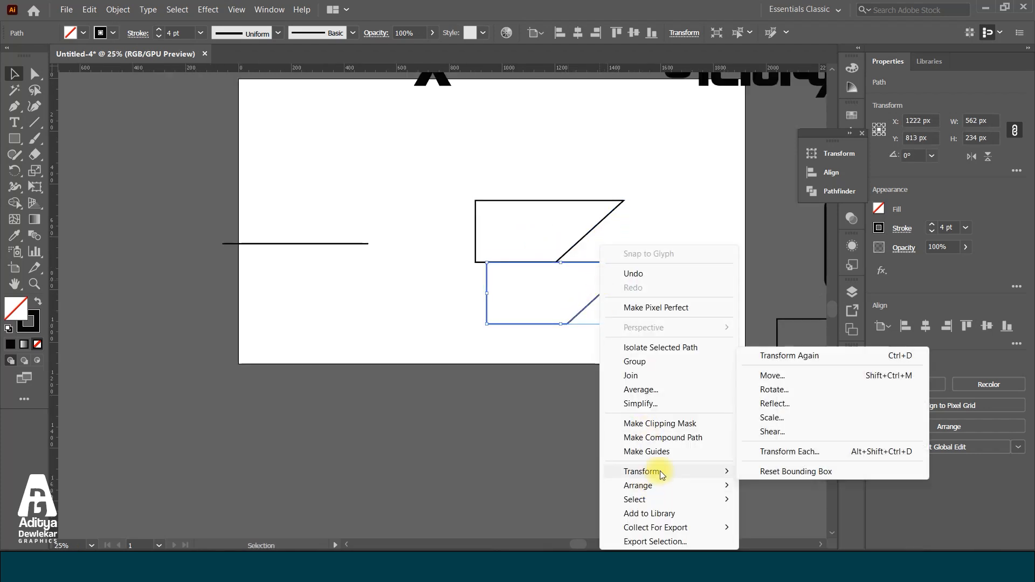
pyautogui.click(775, 410)
pyautogui.click(517, 360)
pyautogui.scroll(6, 485, 274)
pyautogui.moveTo(485, 235); pyautogui.dragTo(395, 246)
# Align the two flag halves by their left edges
pyautogui.scroll(-4, 326, 263)
pyautogui.moveTo(304, 187); pyautogui.dragTo(448, 276)
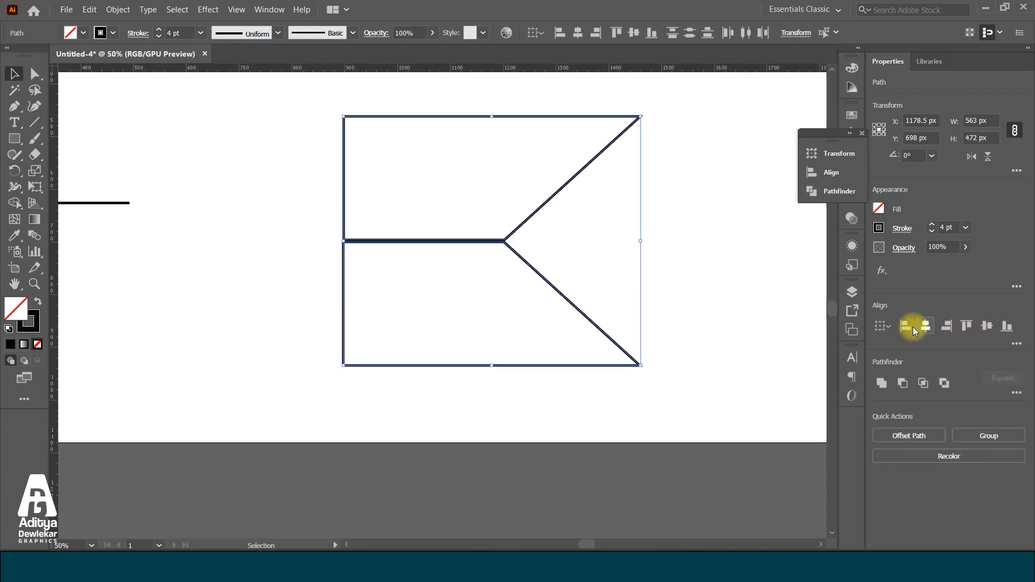
pyautogui.click(910, 326)
pyautogui.click(620, 323)
pyautogui.scroll(8, 413, 251)
pyautogui.scroll(-12, 302, 218)
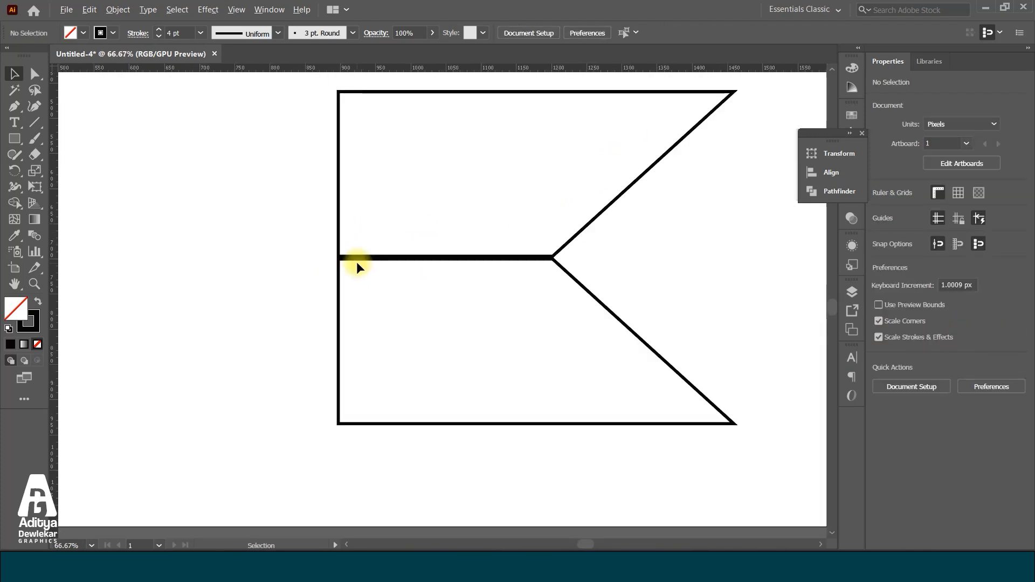
# Move both flag halves up the artboard and enlarge them together proportionally to about 926 px wide
pyautogui.moveTo(324, 222); pyautogui.dragTo(496, 351)
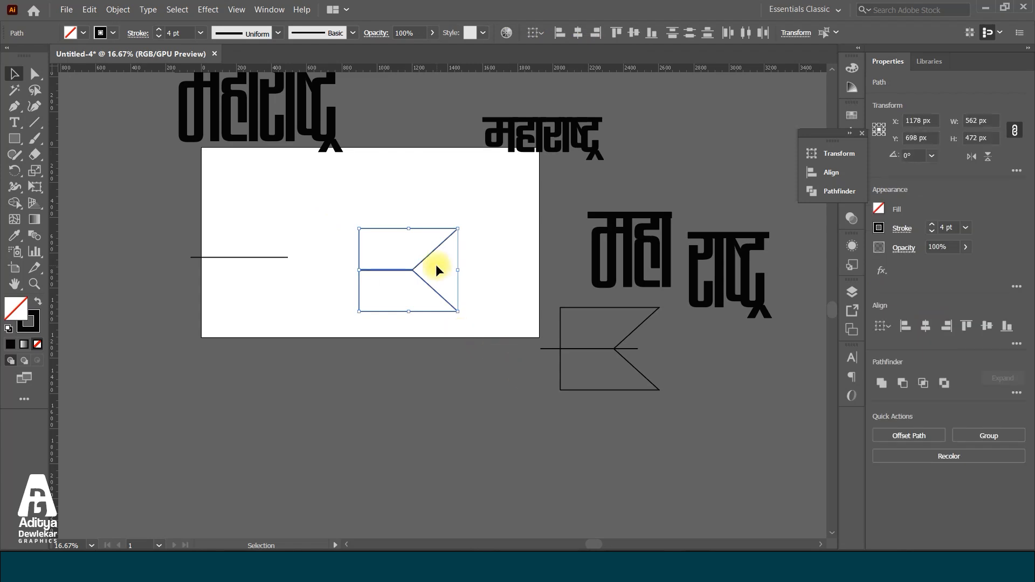
pyautogui.moveTo(421, 256); pyautogui.dragTo(420, 209)
pyautogui.click(458, 325)
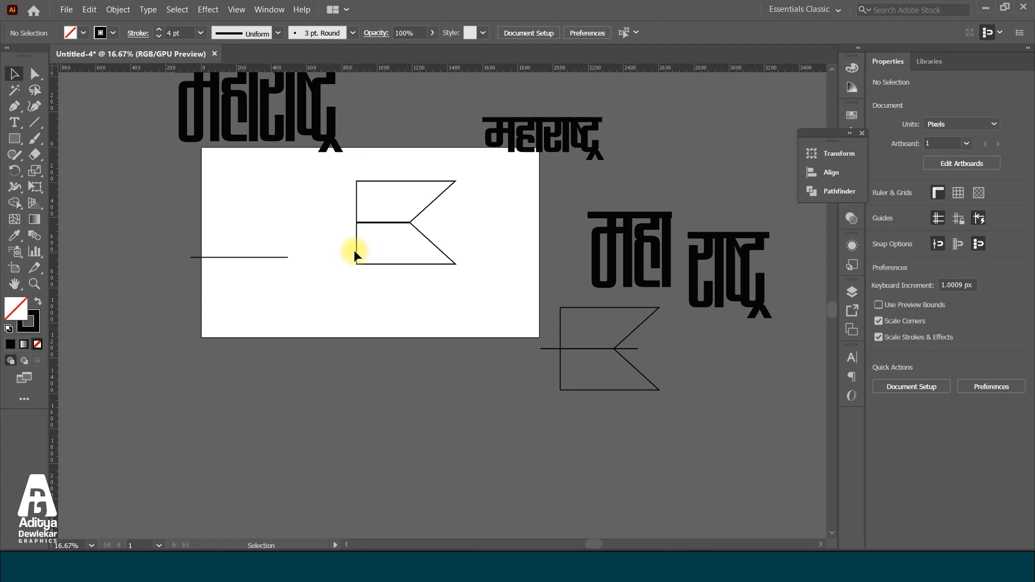
pyautogui.scroll(2, 348, 194)
pyautogui.moveTo(594, 215); pyautogui.dragTo(594, 215)
pyautogui.scroll(-3, 377, 289)
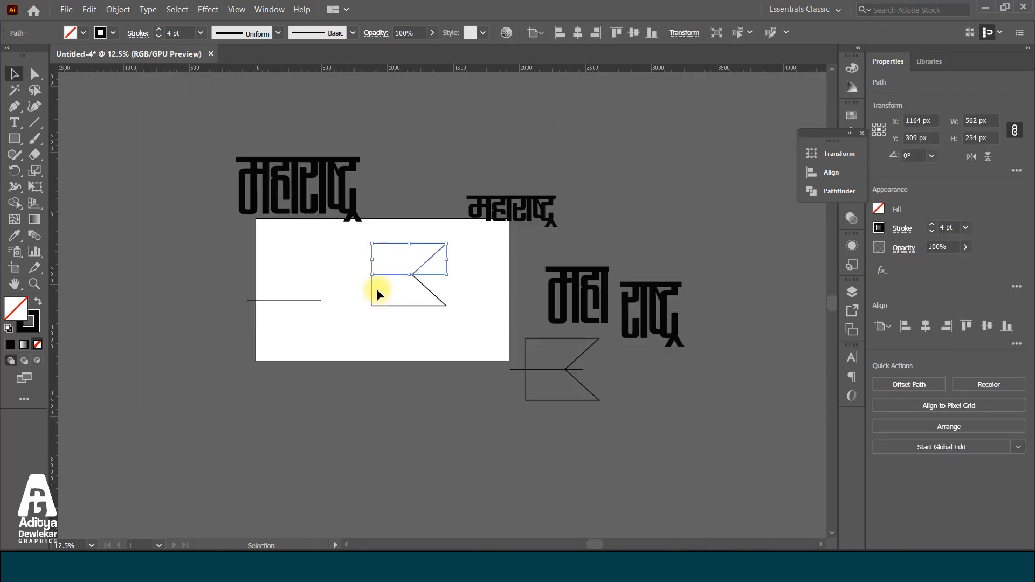
pyautogui.moveTo(358, 235); pyautogui.dragTo(494, 346)
pyautogui.moveTo(343, 240); pyautogui.dragTo(483, 273)
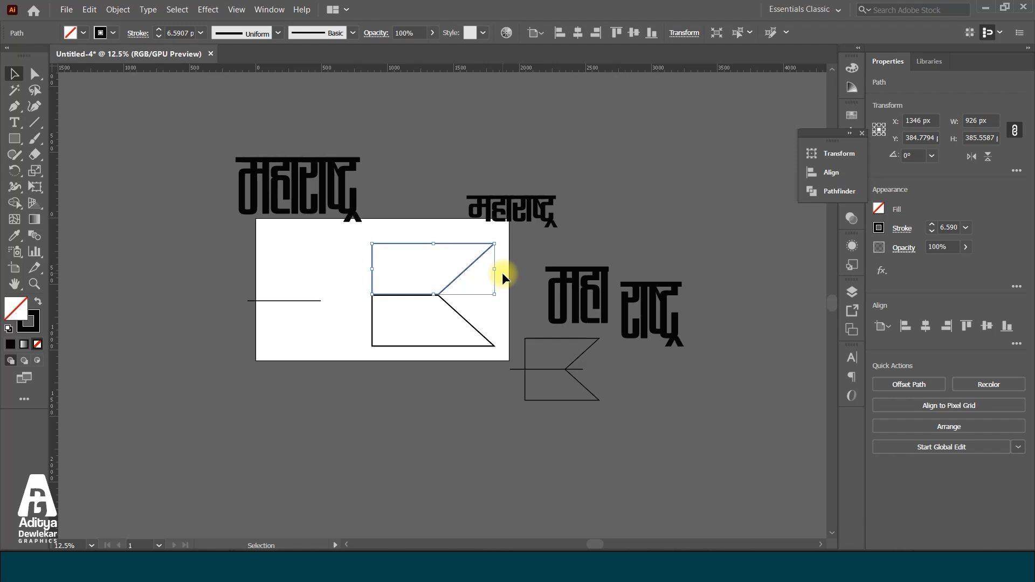
# Fill the upper flag half with orange #C4532C
pyautogui.click(570, 294)
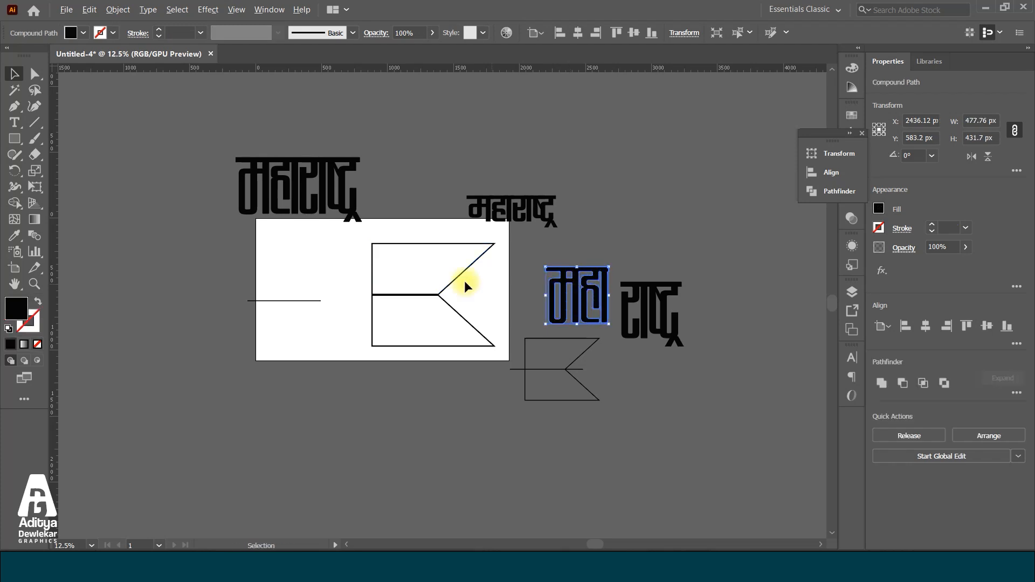
pyautogui.click(389, 263)
pyautogui.moveTo(432, 257); pyautogui.dragTo(432, 258)
pyautogui.click(11, 344)
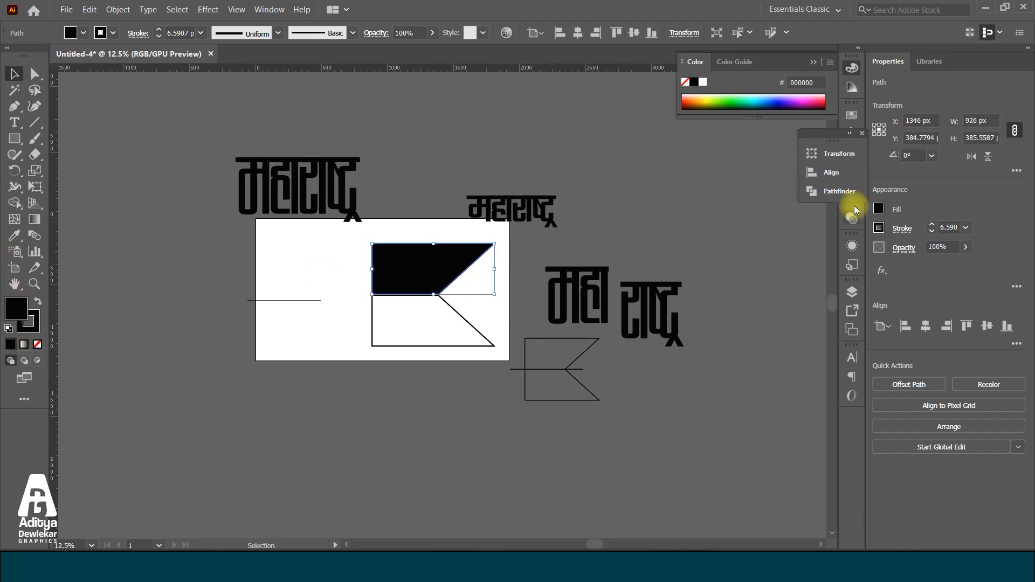
pyautogui.doubleClick(16, 314)
pyautogui.click(785, 253)
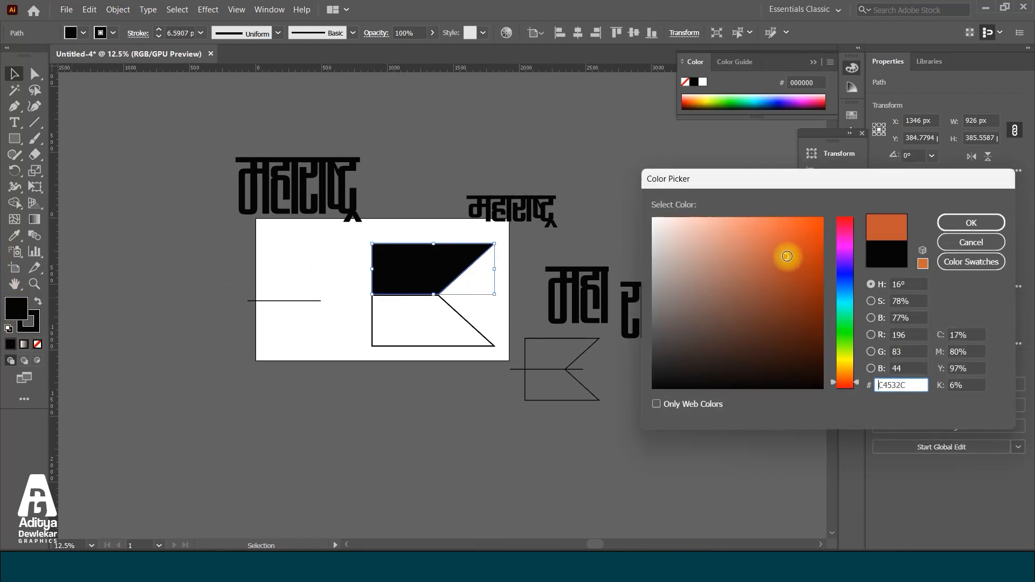
pyautogui.click(959, 224)
# Place the महा lettering over the orange upper flag half and try to envelope-distort both with the top object
pyautogui.scroll(2, 401, 286)
pyautogui.moveTo(729, 261); pyautogui.dragTo(509, 234)
pyautogui.moveTo(411, 175); pyautogui.dragTo(521, 276)
pyautogui.hotkey('ctrl', 'alt')
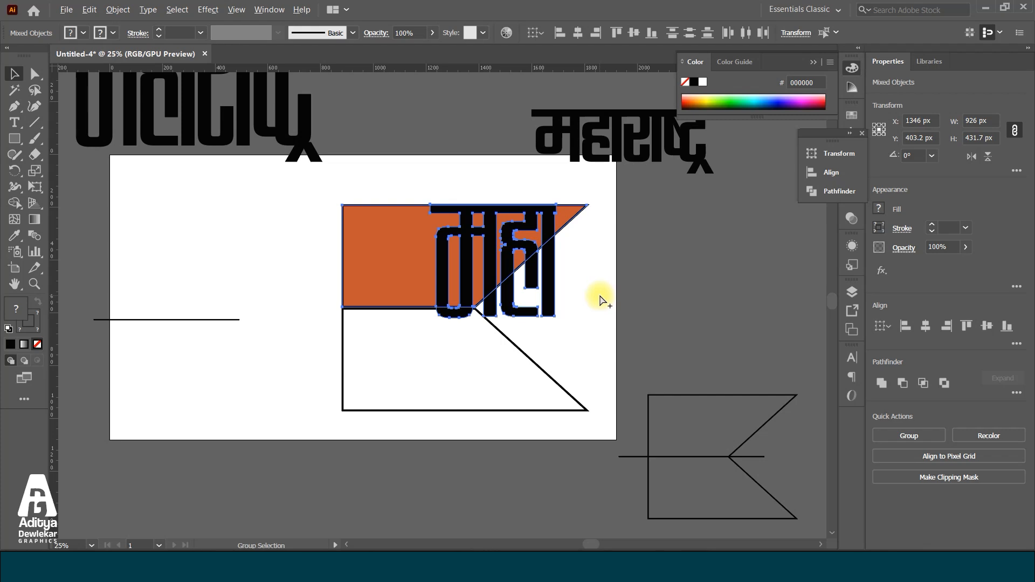
pyautogui.hotkey('ctrl', 'alt', 'c')
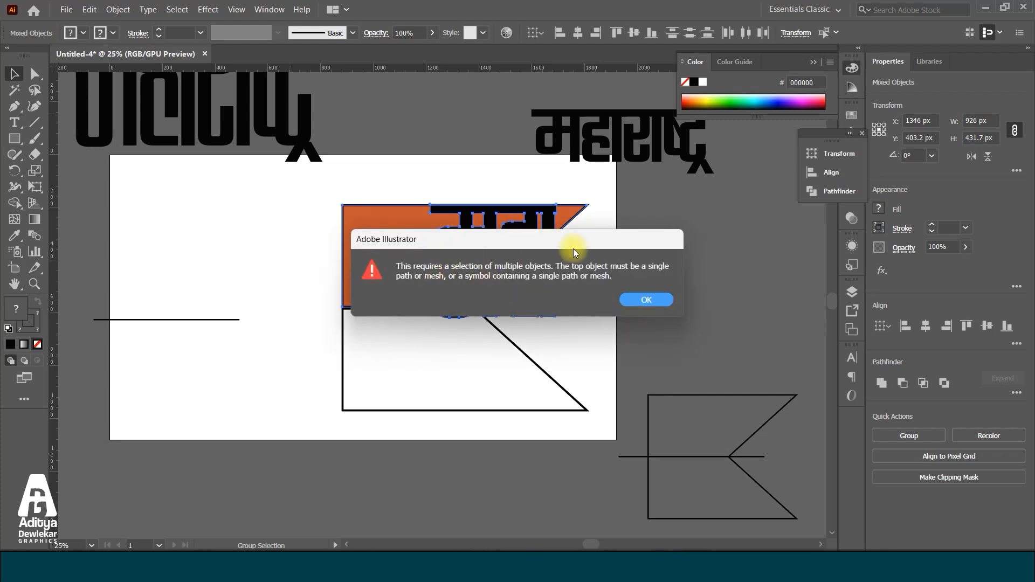
pyautogui.click(635, 305)
pyautogui.click(606, 340)
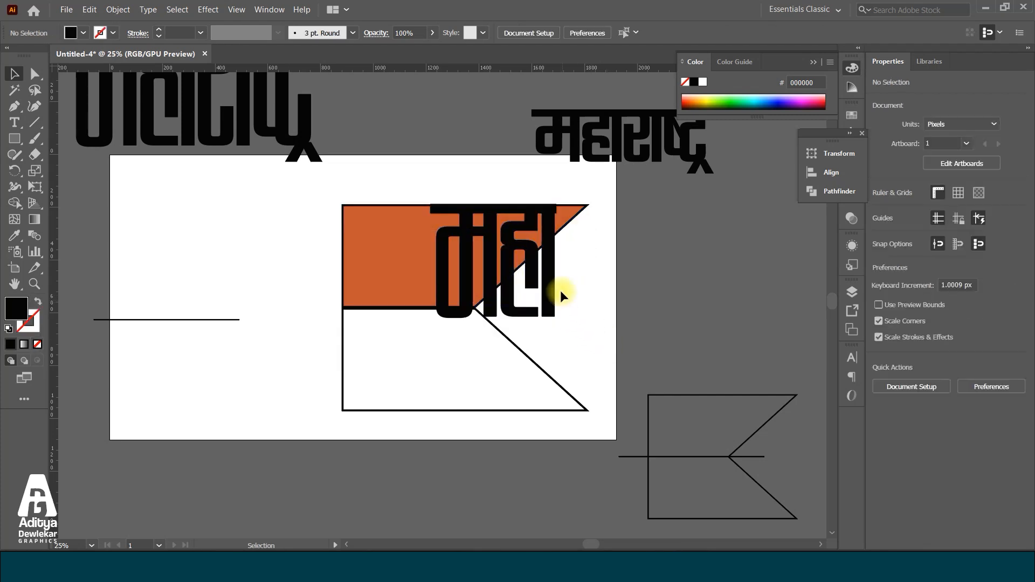
# Bring the orange upper flag half in front of महा and move महा off the artboard beside the flag
pyautogui.click(575, 219)
pyautogui.hotkey('ctrl', 'shift', ']')
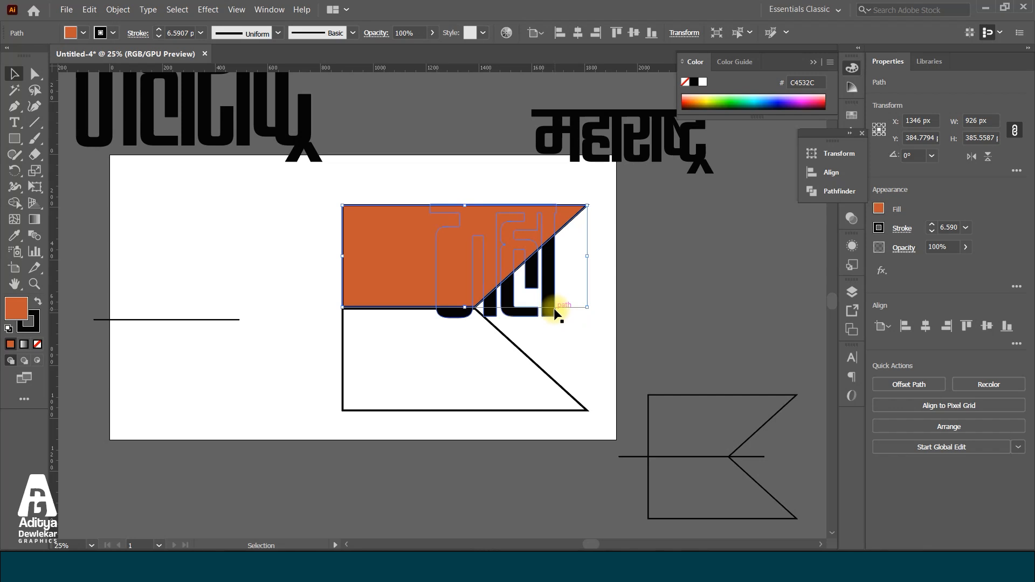
pyautogui.click(588, 322)
pyautogui.moveTo(557, 298); pyautogui.dragTo(678, 363)
pyautogui.scroll(-2, 617, 371)
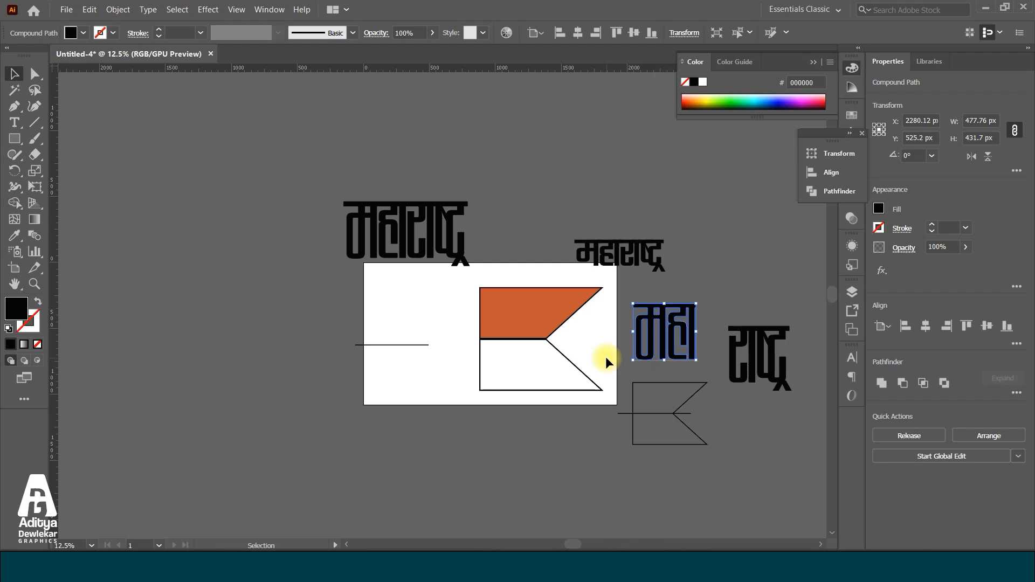
pyautogui.scroll(2, 606, 357)
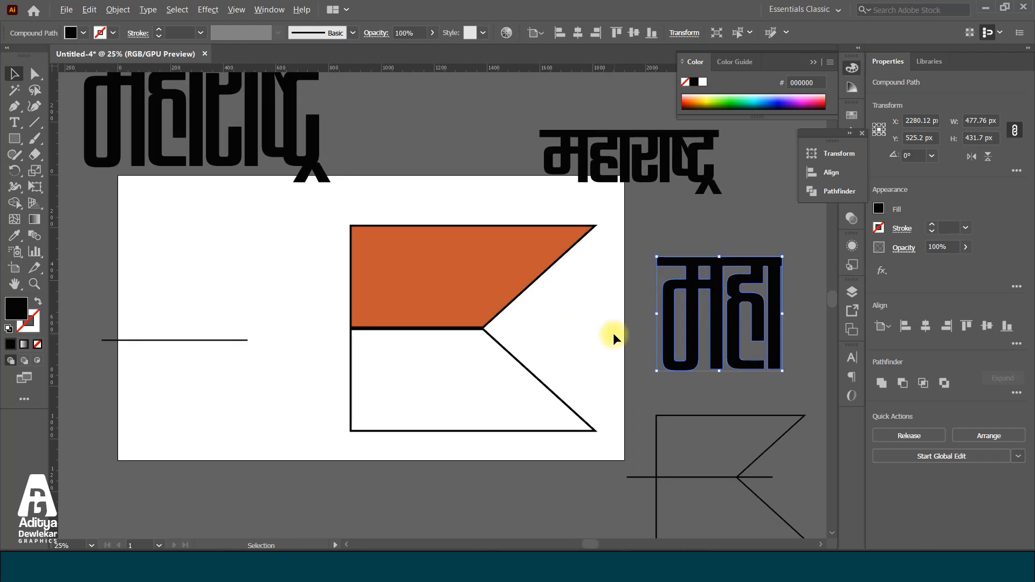
pyautogui.moveTo(668, 288); pyautogui.dragTo(660, 282)
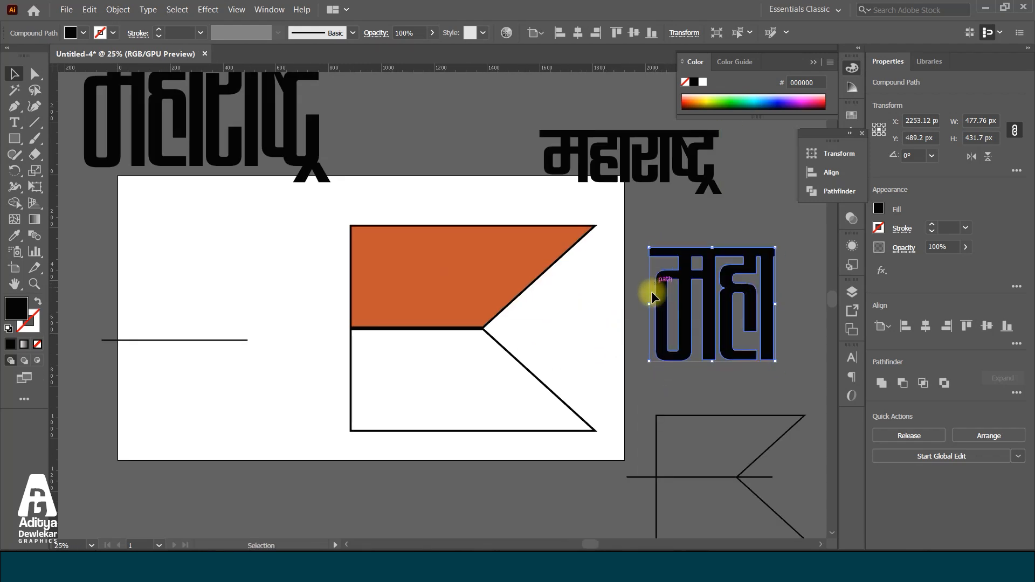
# Envelope-distort महा with the orange upper flag half as the top object
pyautogui.click(444, 270)
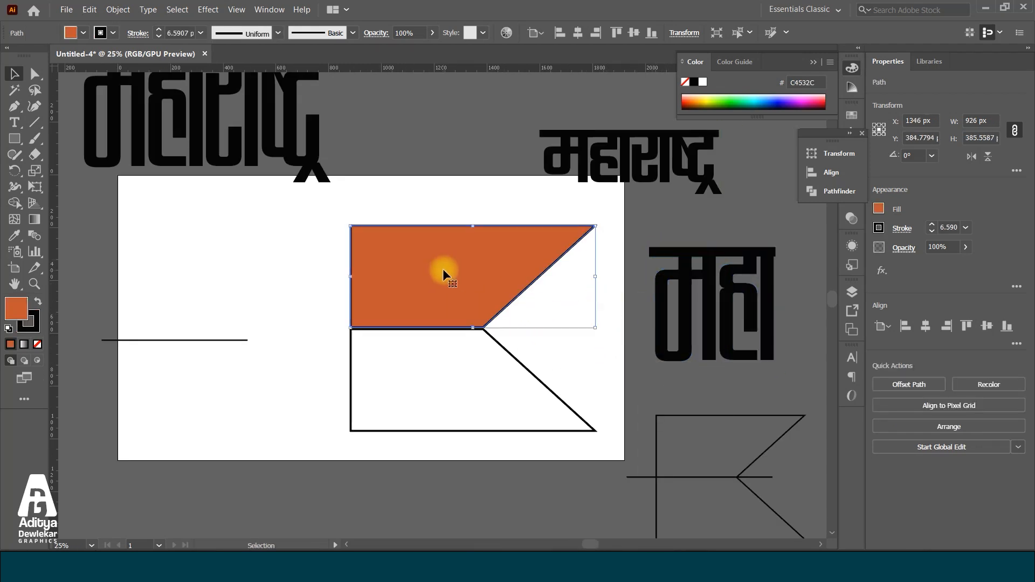
pyautogui.keyDown('shift'); pyautogui.click(706, 253); pyautogui.keyUp('shift')
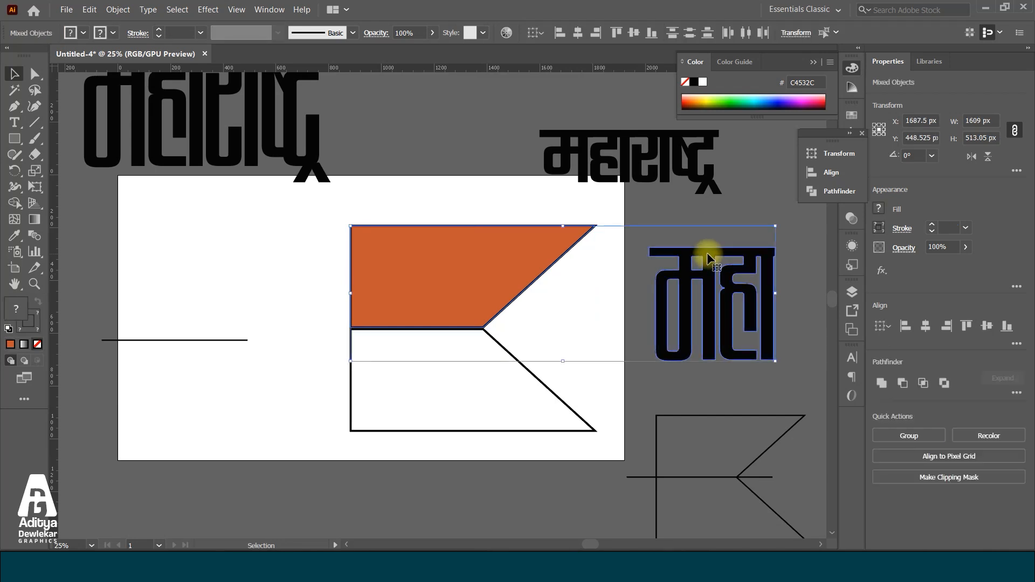
pyautogui.press('a')
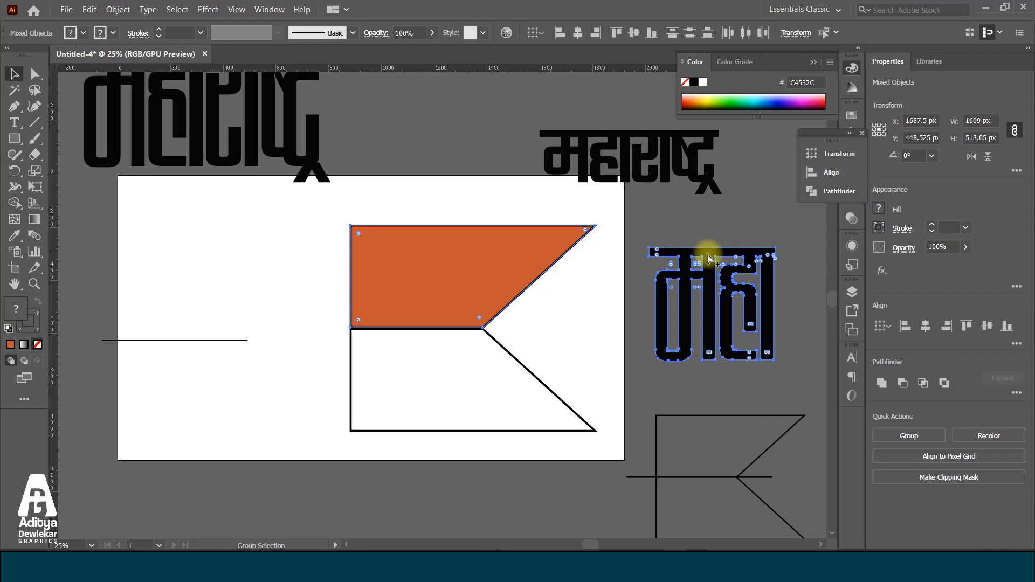
pyautogui.hotkey('ctrl', 'alt', 'c')
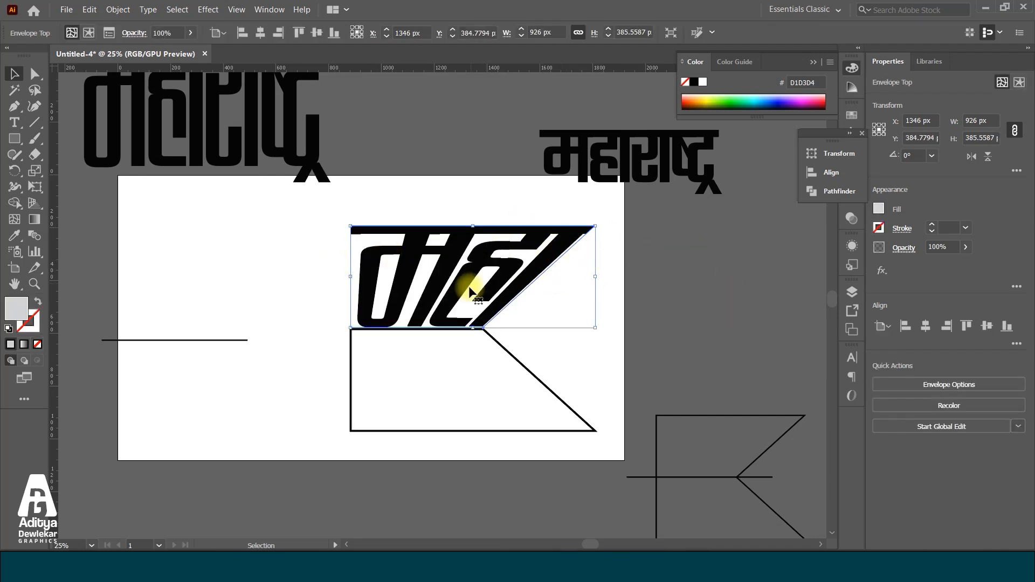
pyautogui.click(609, 296)
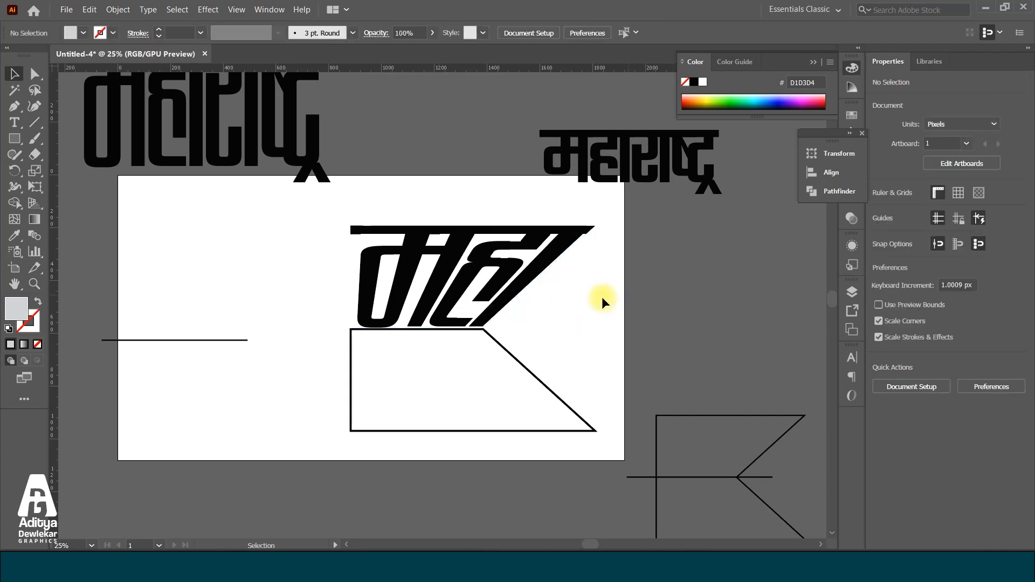
# Undo the envelope distortion of महा
pyautogui.scroll(-1, 455, 335)
pyautogui.scroll(-4, 503, 307)
pyautogui.hotkey('ctrl', 'z')
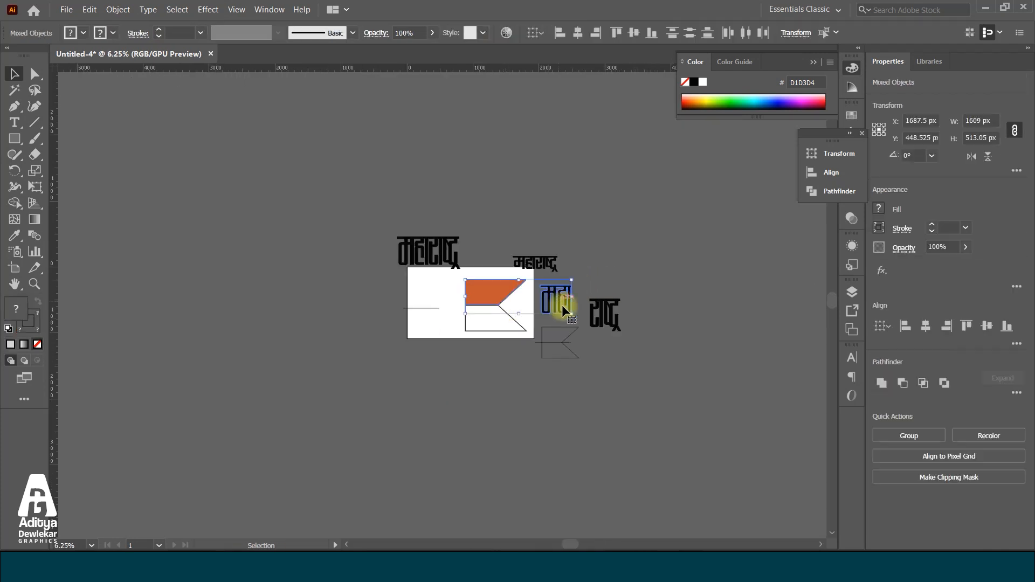
# Place महा over the orange flag half, send the flag half to the back and stretch महा to about 923 px wide
pyautogui.scroll(3, 555, 286)
pyautogui.moveTo(558, 284); pyautogui.dragTo(376, 257)
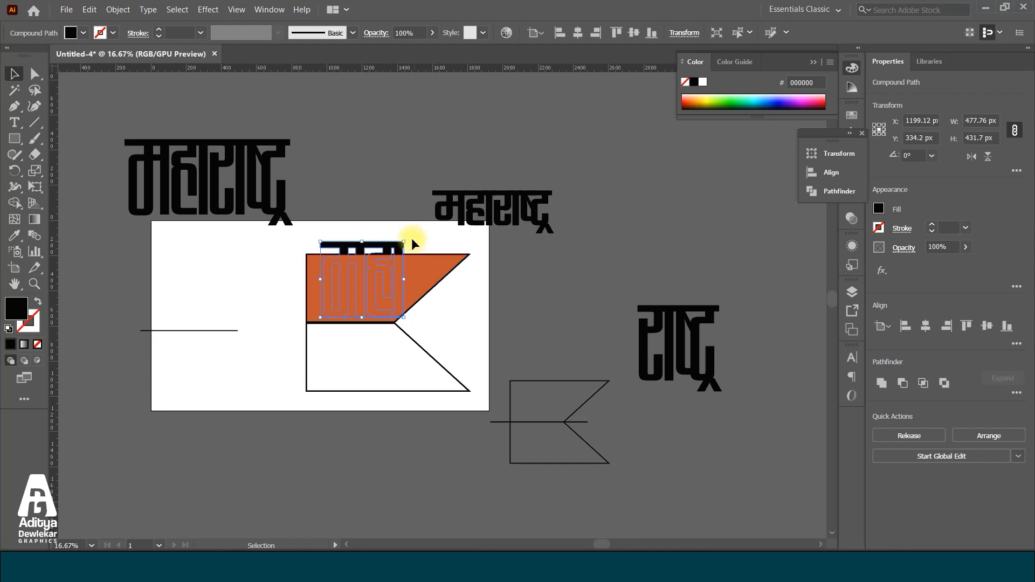
pyautogui.scroll(2, 402, 268)
pyautogui.click(445, 265)
pyautogui.hotkey('ctrl', 'shift', '[')
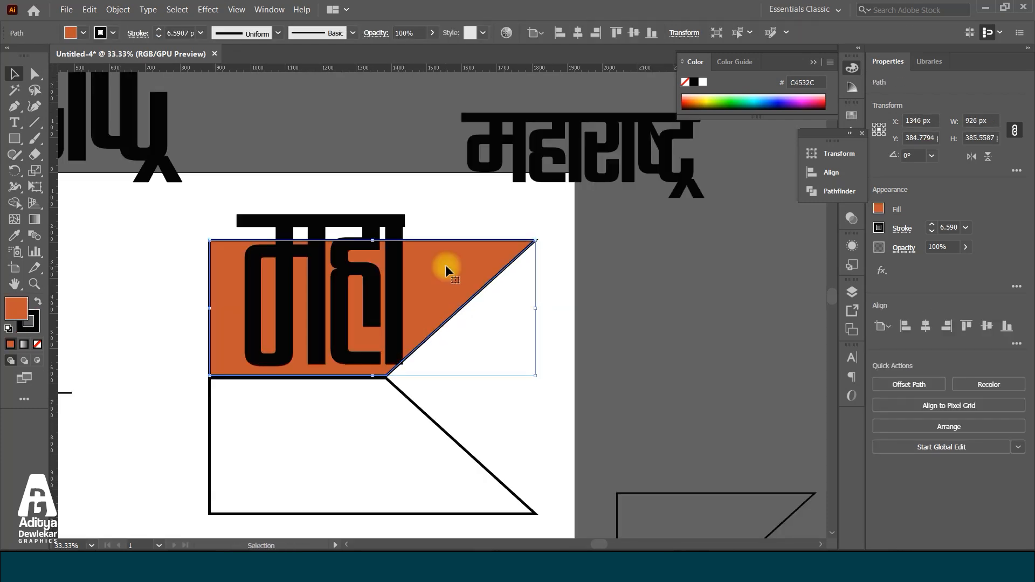
pyautogui.scroll(1, 445, 264)
pyautogui.moveTo(377, 286); pyautogui.dragTo(518, 301)
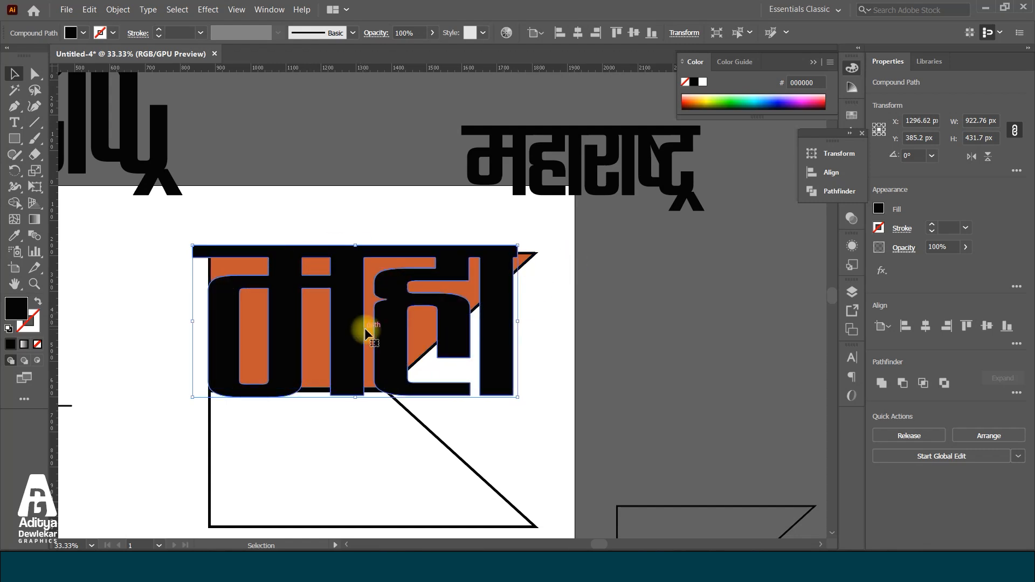
# Undo the stretching, stacking change and repositioning of महा over the orange flag half
pyautogui.hotkey('ctrl', 'z')
pyautogui.hotkey('ctrl', 'z')
pyautogui.hotkey('ctrl', 'z')
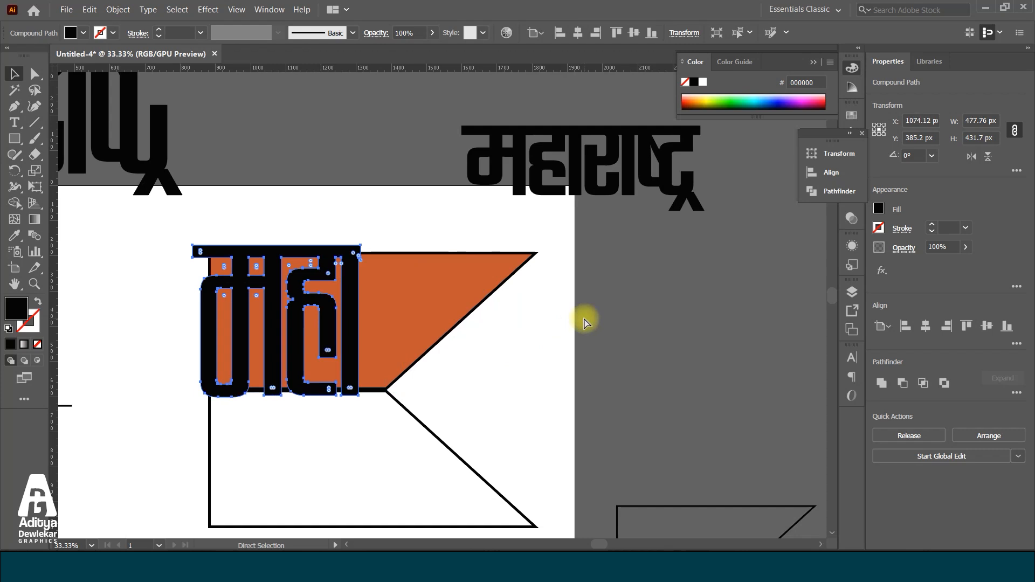
pyautogui.hotkey('ctrl', 'z')
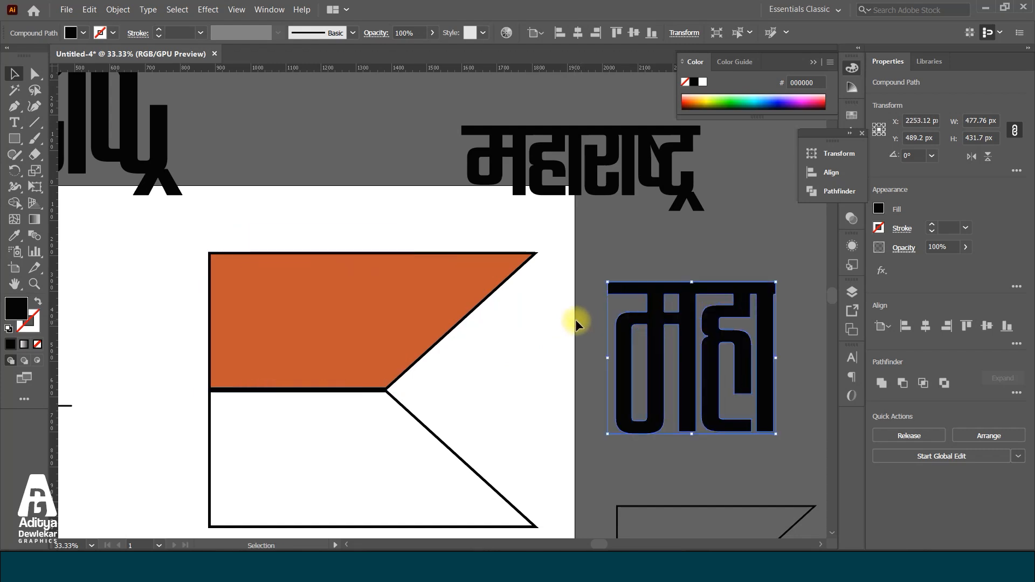
# Warp महा into the shape of the upper flag half with an envelope distortion made from the top object
pyautogui.keyDown('shift'); pyautogui.click(453, 306); pyautogui.keyUp('shift')
pyautogui.press('ctrl')
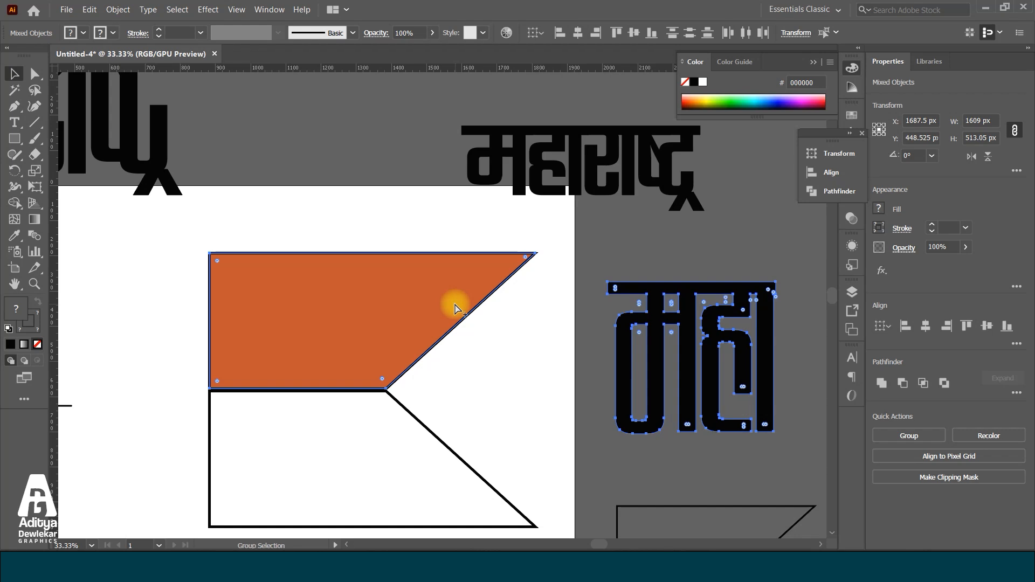
pyautogui.hotkey('ctrl', '7')
pyautogui.click(551, 306)
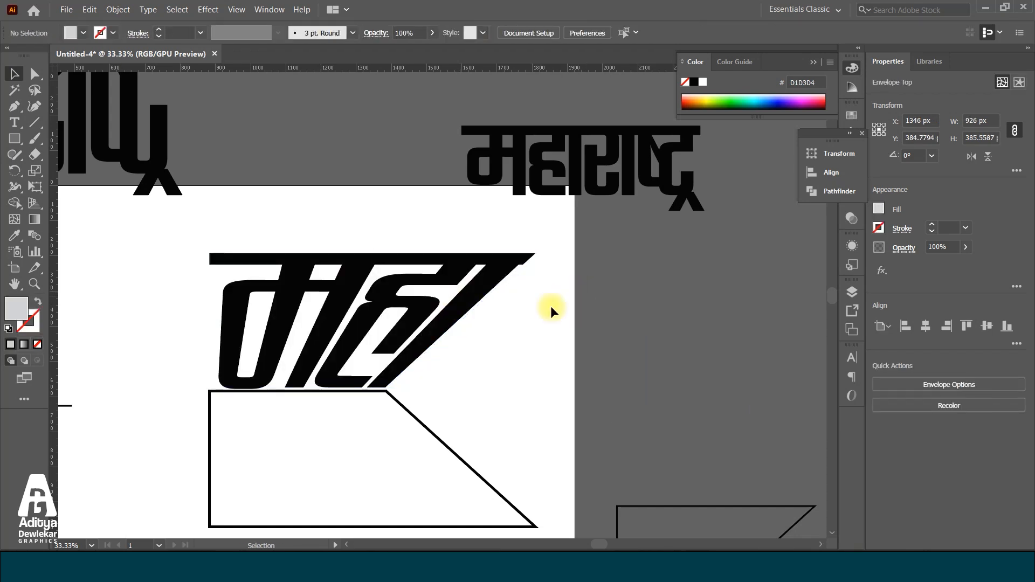
# Move राष्ट्र next to the lower flag half and warp it into that shape with an envelope distortion
pyautogui.scroll(-3, 551, 306)
pyautogui.moveTo(676, 332); pyautogui.dragTo(562, 292)
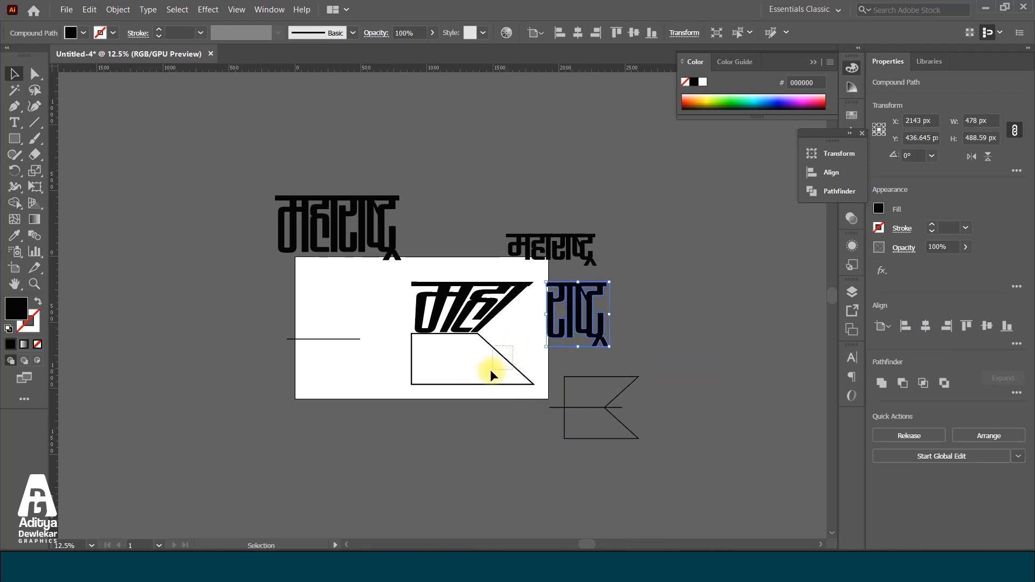
pyautogui.click(501, 355)
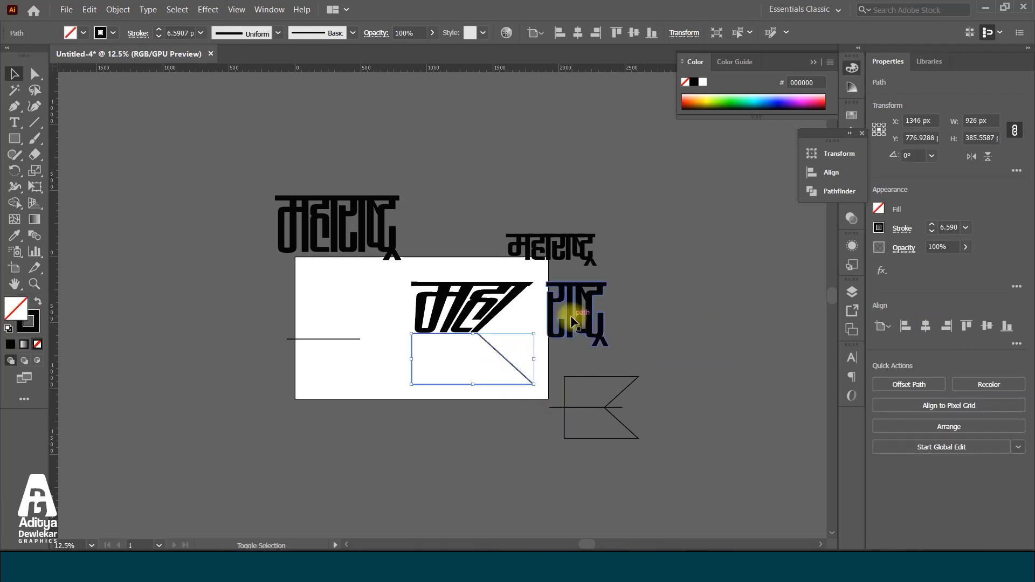
pyautogui.keyDown('shift'); pyautogui.click(571, 322); pyautogui.keyUp('shift')
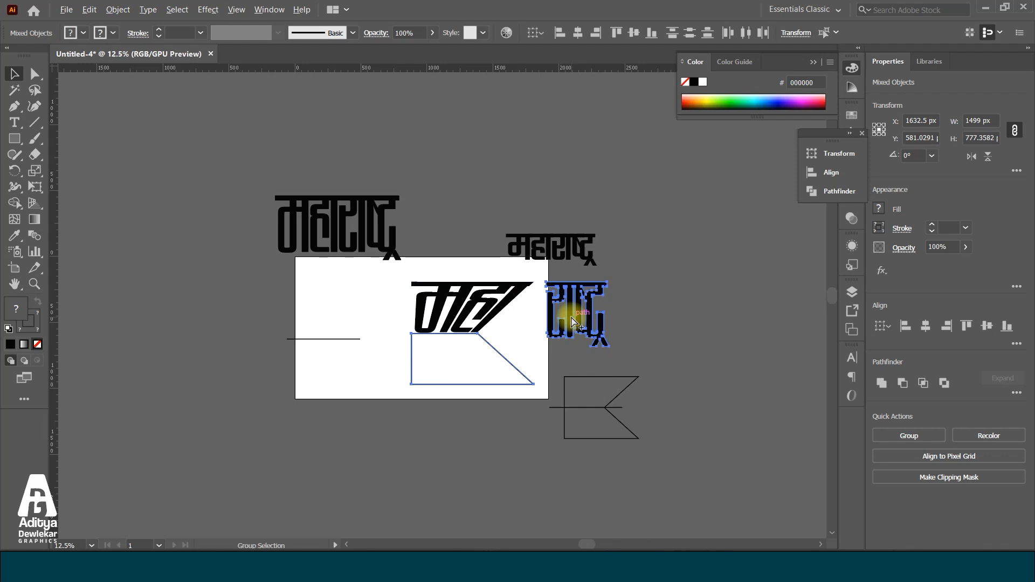
pyautogui.hotkey('ctrl', 'alt', 'c')
pyautogui.click(573, 387)
pyautogui.moveTo(396, 275); pyautogui.dragTo(501, 376)
pyautogui.scroll(-1, 491, 373)
pyautogui.click(533, 340)
pyautogui.scroll(1, 524, 383)
pyautogui.scroll(2, 525, 383)
pyautogui.scroll(-2, 585, 364)
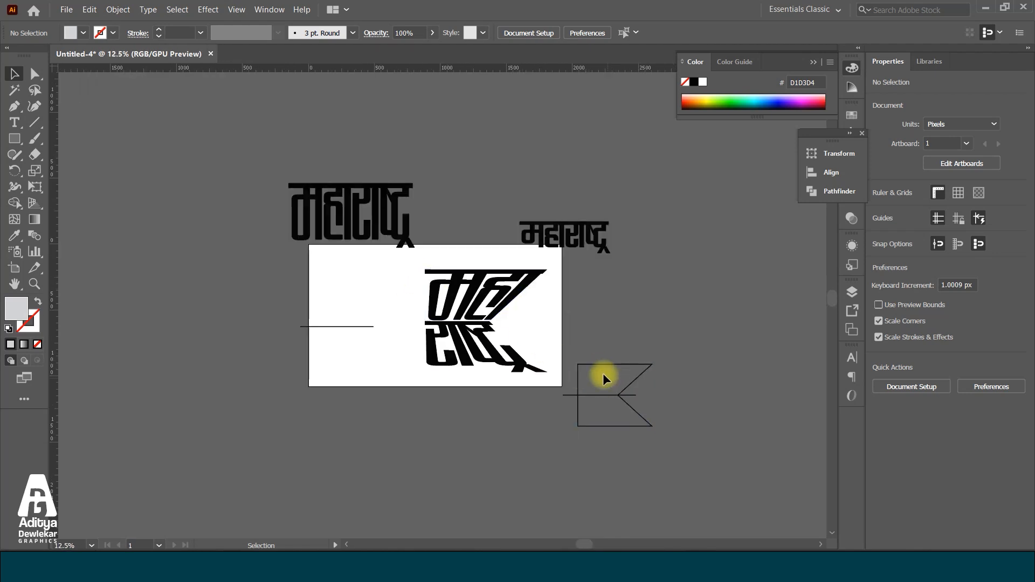
# Place a spare copy of both large flag halves off the artboard, on the far side of the small महाराष्ट्र word
pyautogui.moveTo(597, 364); pyautogui.dragTo(618, 346)
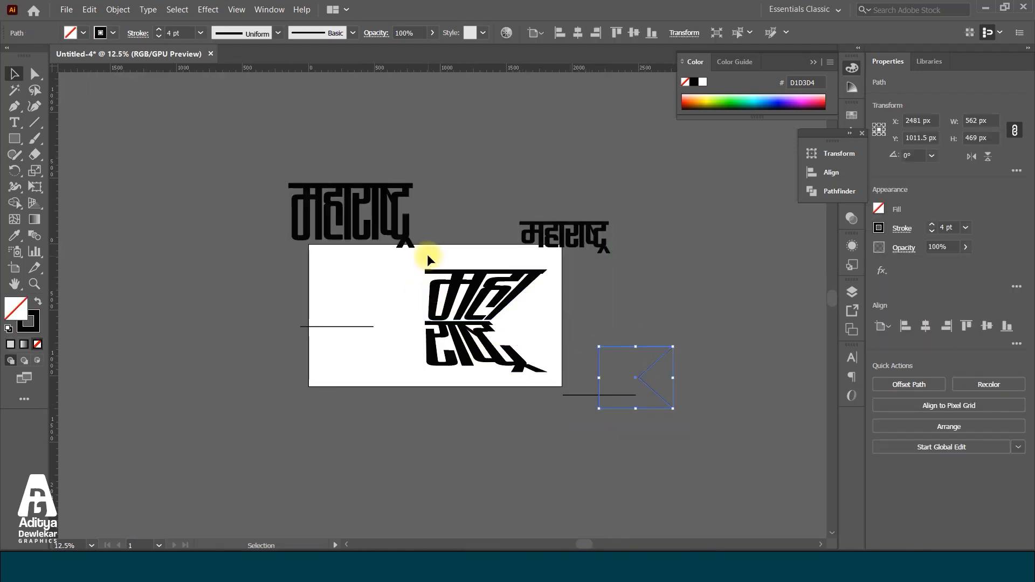
pyautogui.click(479, 334)
pyautogui.scroll(-1, 462, 299)
pyautogui.moveTo(462, 299); pyautogui.dragTo(631, 264)
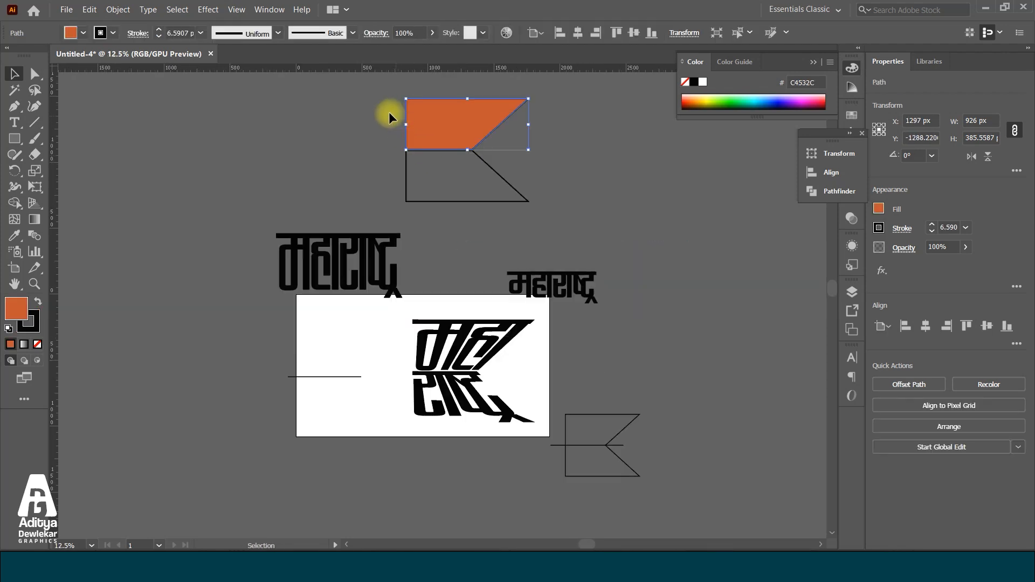
pyautogui.keyDown('shift'); pyautogui.click(524, 197); pyautogui.keyUp('shift')
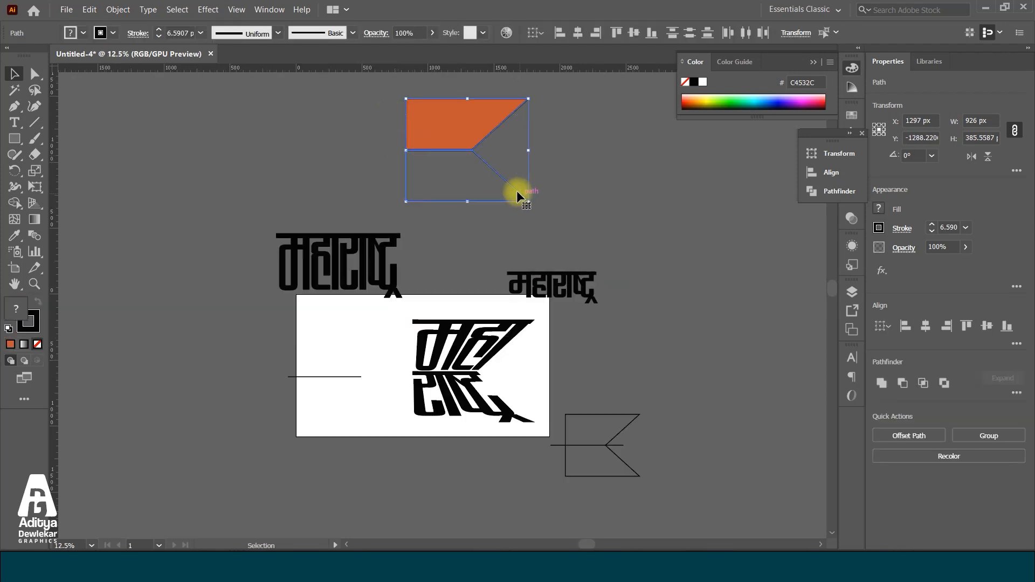
pyautogui.moveTo(461, 151); pyautogui.dragTo(701, 284)
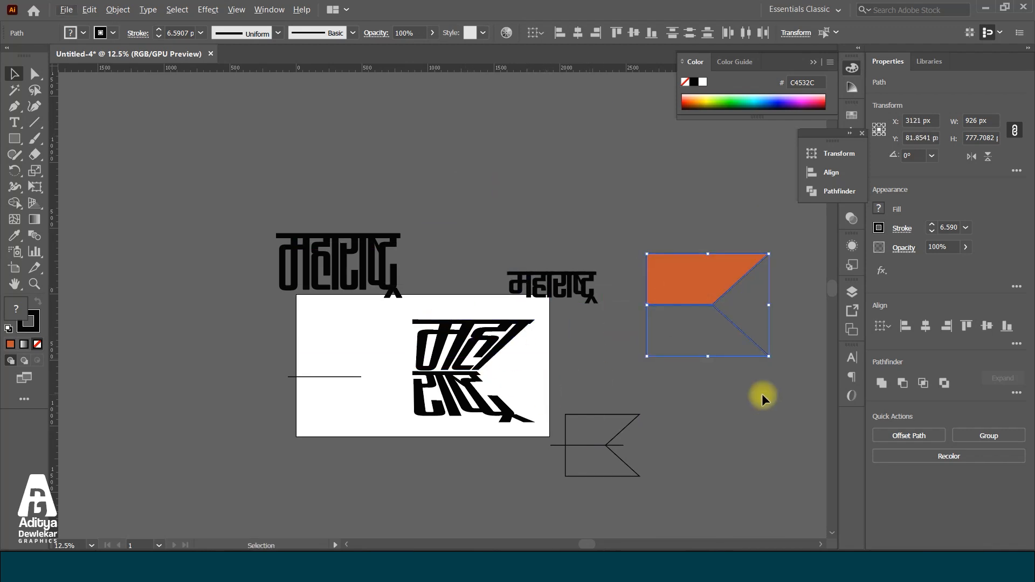
# Delete the small flag outline with its center line and move the large flag halves next to the warped lettering
pyautogui.moveTo(590, 402); pyautogui.dragTo(643, 508)
pyautogui.press('Delete')
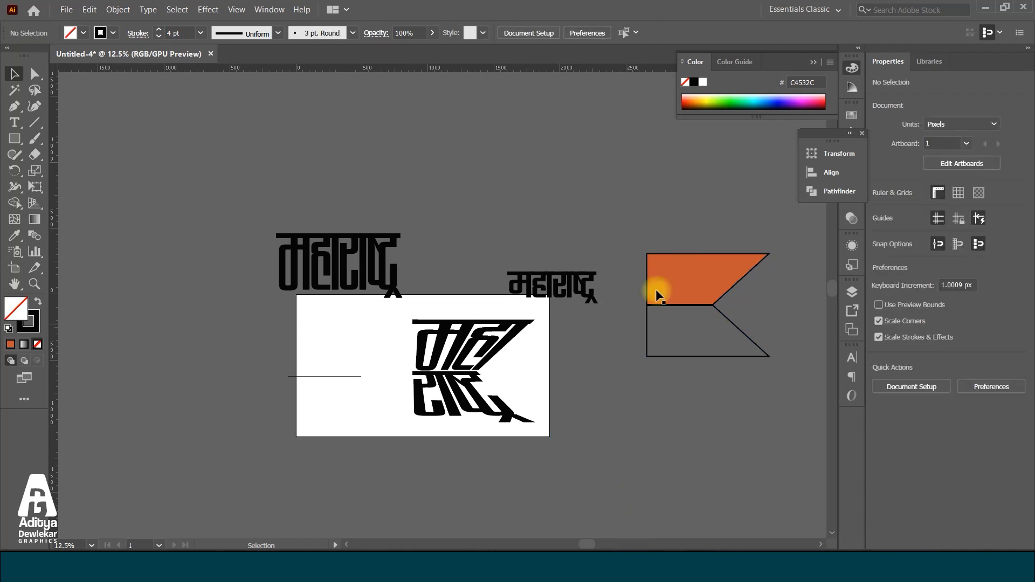
pyautogui.moveTo(715, 340); pyautogui.dragTo(610, 425)
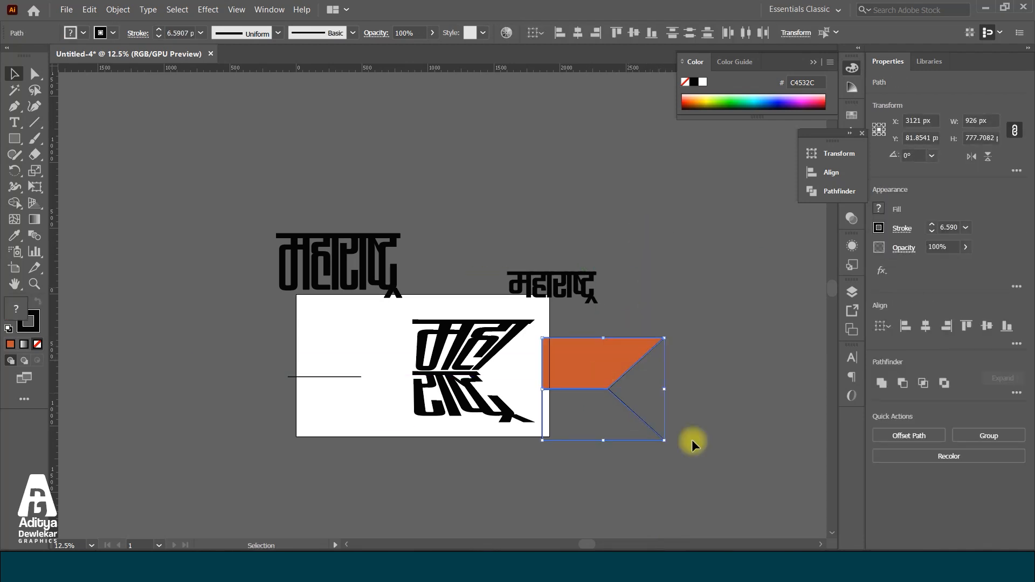
# Unite the two large flag halves with Pathfinder and offset their paths by 25 px
pyautogui.click(884, 387)
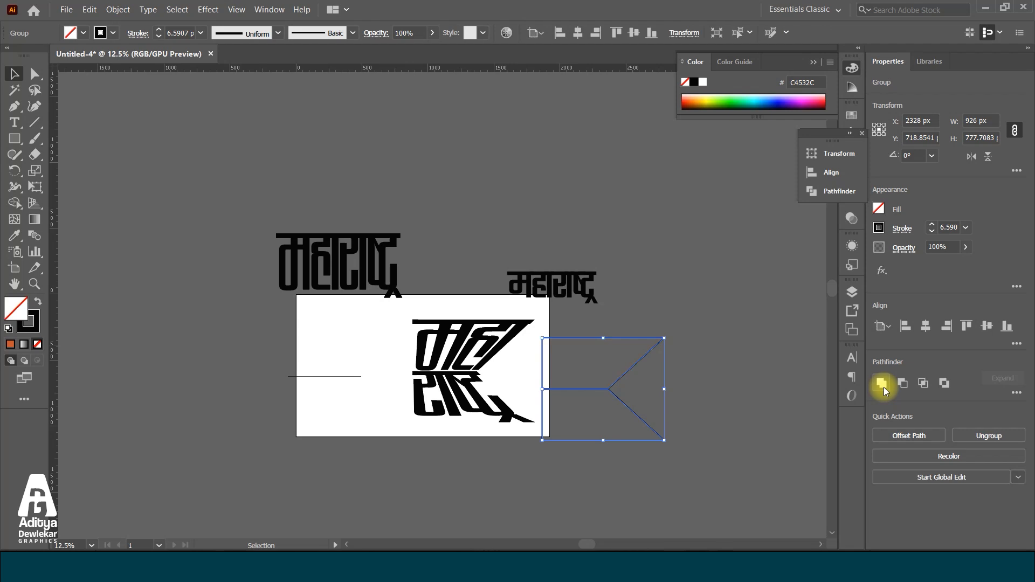
pyautogui.click(125, 10)
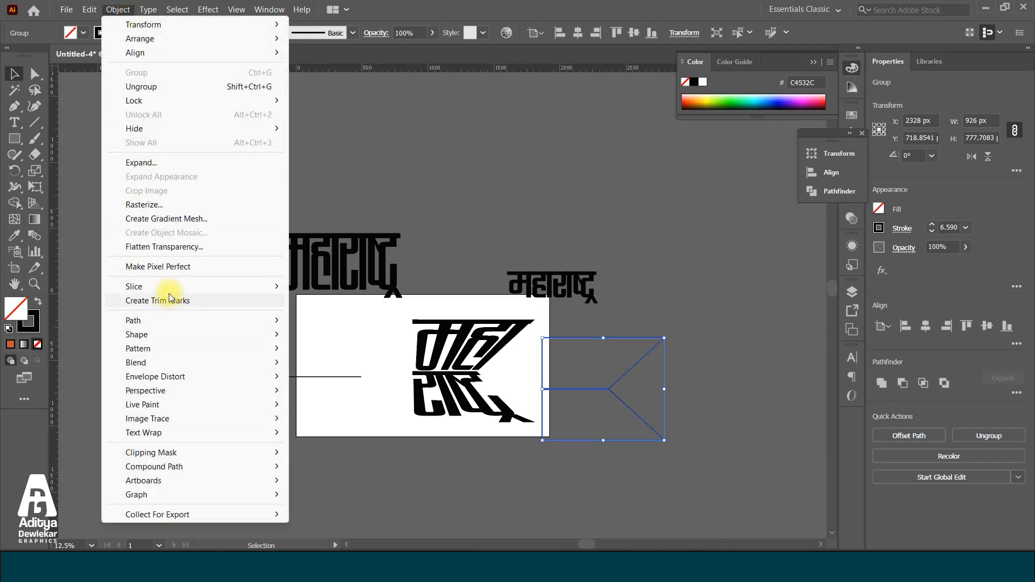
pyautogui.moveTo(135, 323)
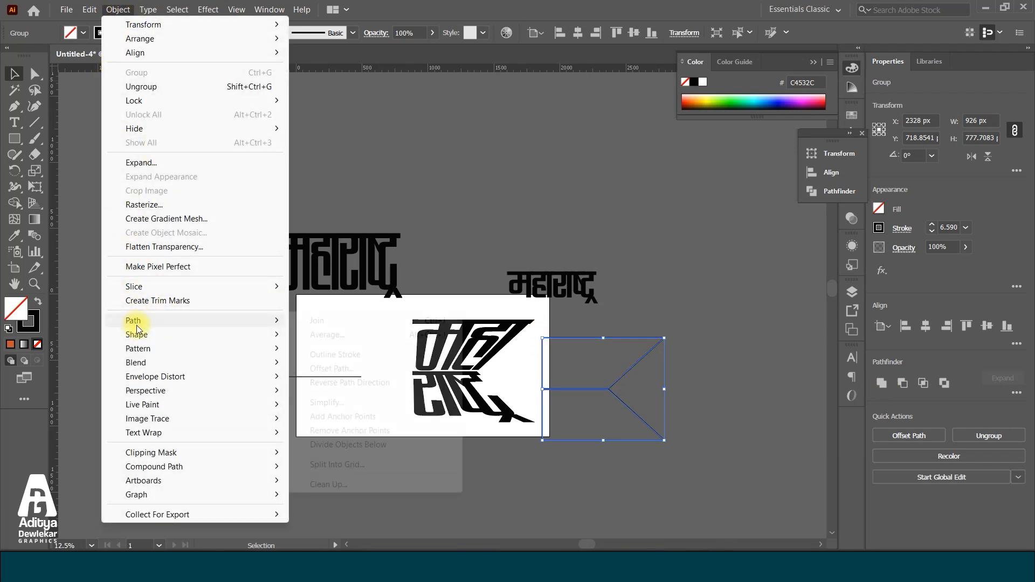
pyautogui.click(405, 368)
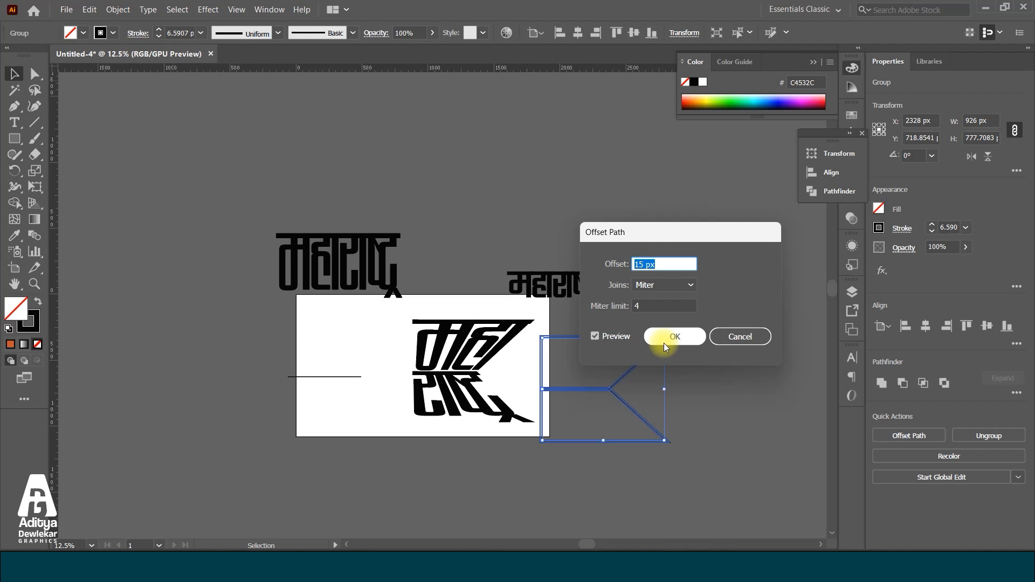
pyautogui.write('25')
pyautogui.click(684, 342)
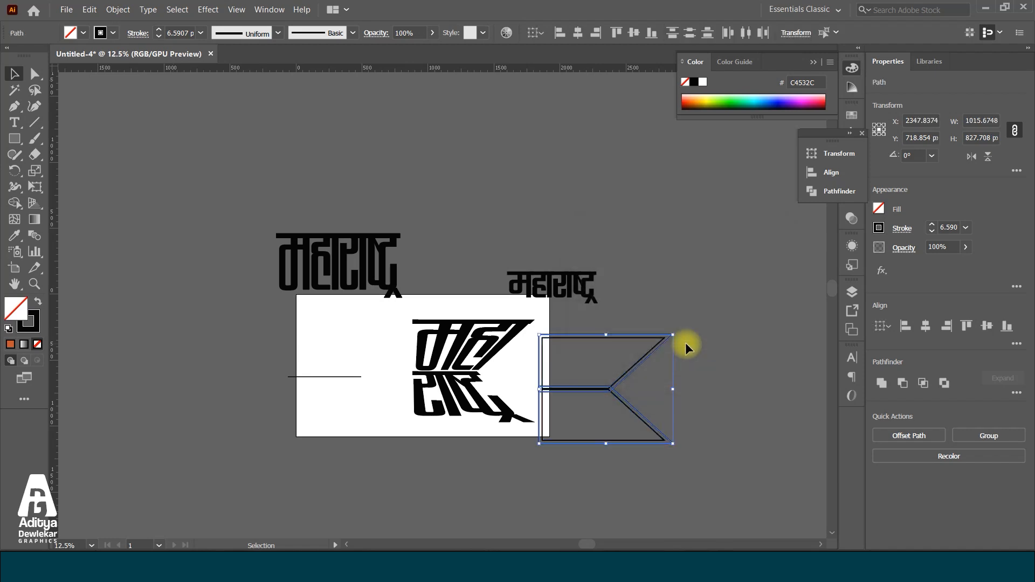
# Move the offset flag outlines onto the artboard so they surround the warped महाराष्ट्र lettering
pyautogui.moveTo(667, 340); pyautogui.dragTo(538, 319)
pyautogui.scroll(4, 422, 381)
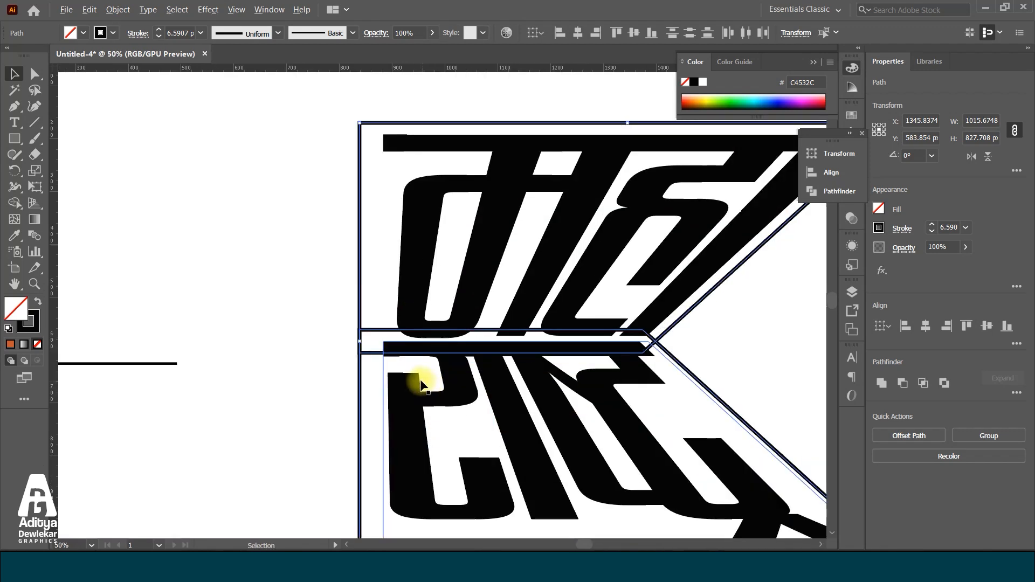
# Shift the offset flag outlines so they frame the warped lettering evenly and unite them into one shape with Pathfinder
pyautogui.scroll(-2, 425, 351)
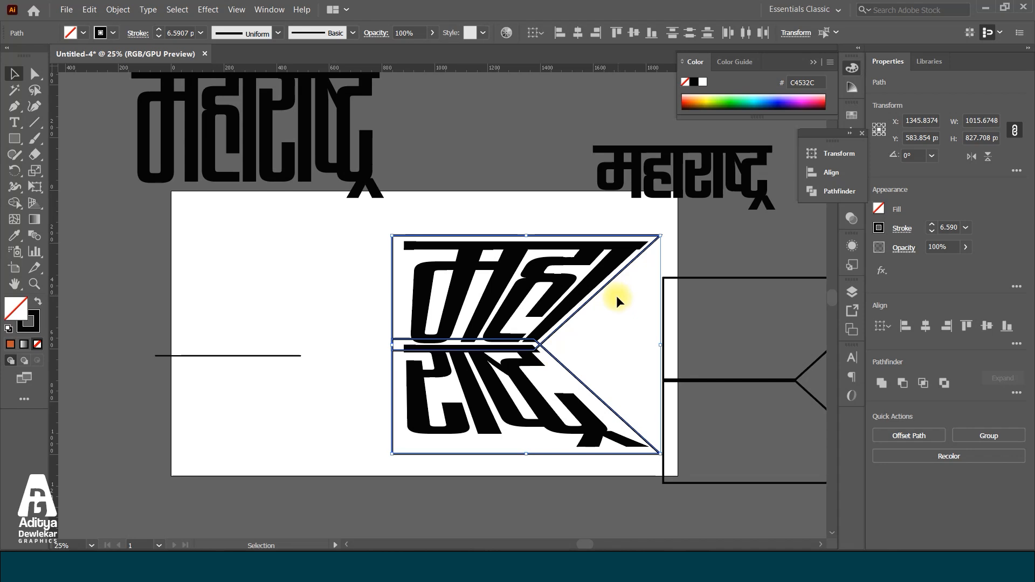
pyautogui.scroll(2, 563, 357)
pyautogui.moveTo(543, 367); pyautogui.dragTo(523, 347)
pyautogui.scroll(-2, 524, 347)
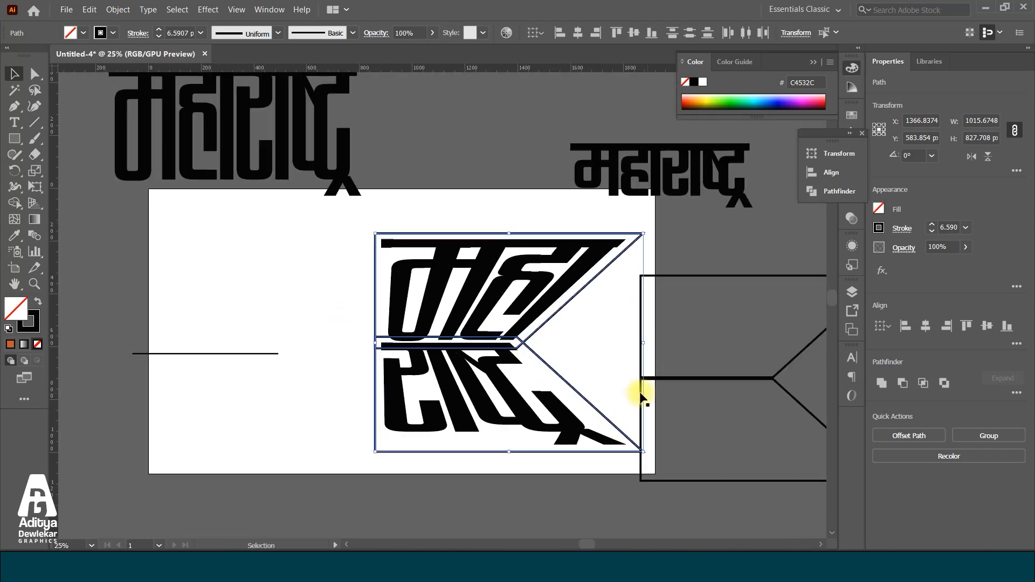
pyautogui.click(881, 382)
pyautogui.scroll(-2, 433, 291)
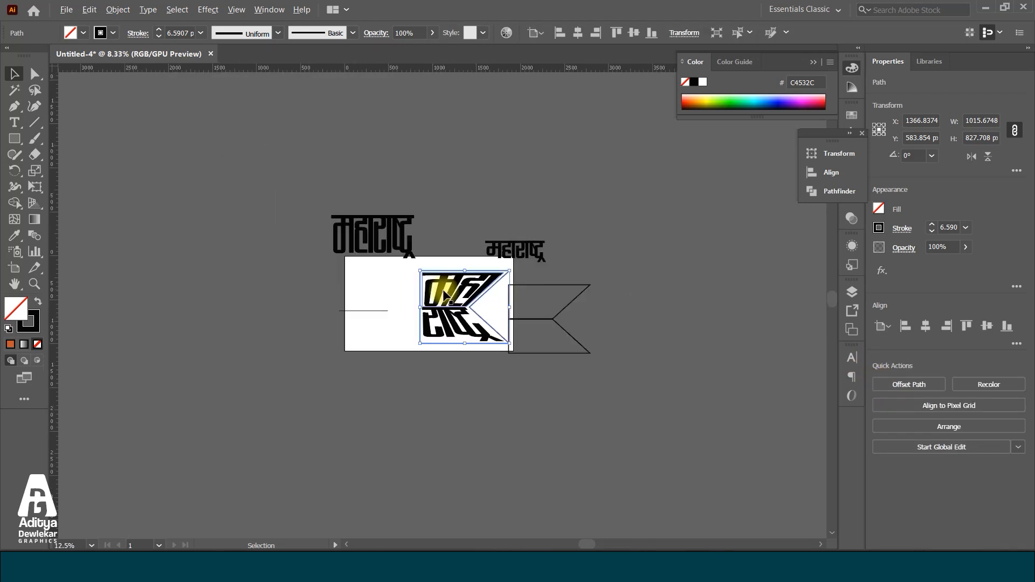
# Ungroup the flag outlines and delete the smaller original flag halves lying beside the artboard
pyautogui.click(527, 273)
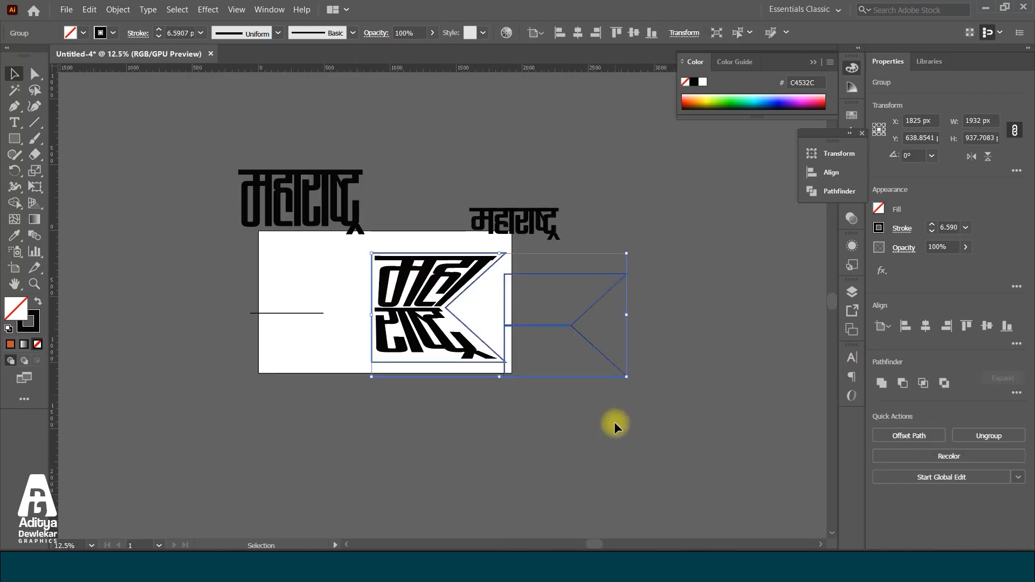
pyautogui.click(663, 388)
pyautogui.click(581, 315)
pyautogui.click(628, 278)
pyautogui.click(585, 373)
pyautogui.click(685, 274)
pyautogui.click(621, 278)
pyautogui.rightClick(594, 347)
pyautogui.click(635, 228)
pyautogui.click(608, 377)
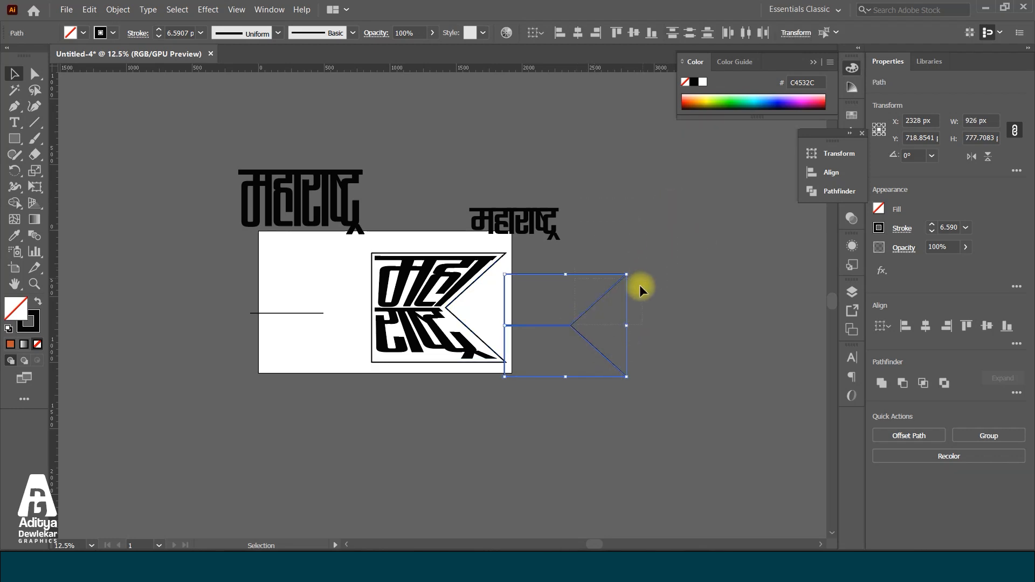
pyautogui.click(569, 325)
pyautogui.keyDown('shift'); pyautogui.click(599, 375); pyautogui.keyUp('shift')
pyautogui.press('Delete')
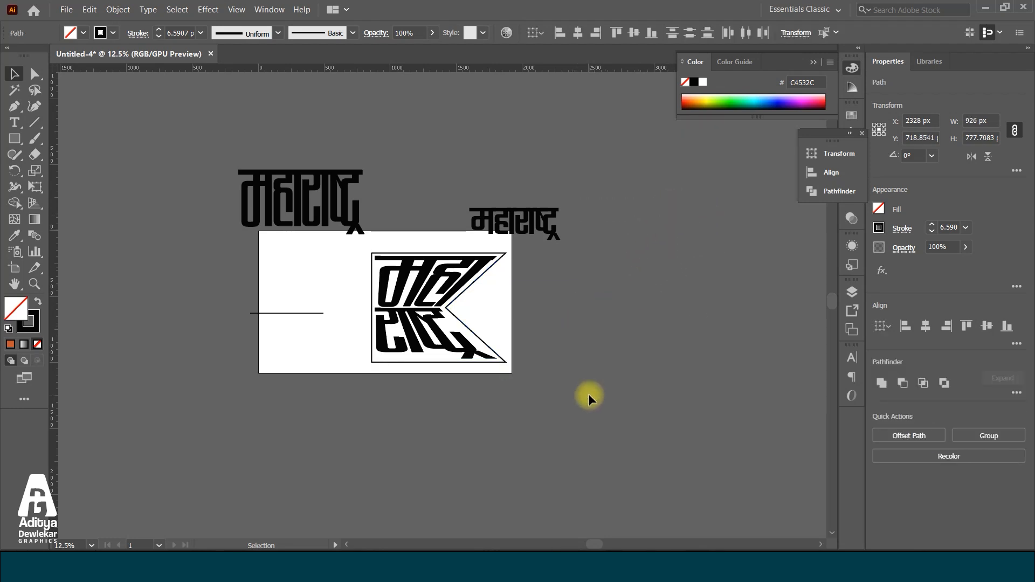
# Expand the warped envelopes of both word halves with the Object and Fill options enabled
pyautogui.scroll(1, 587, 393)
pyautogui.scroll(3, 481, 322)
pyautogui.click(484, 338)
pyautogui.scroll(-2, 587, 312)
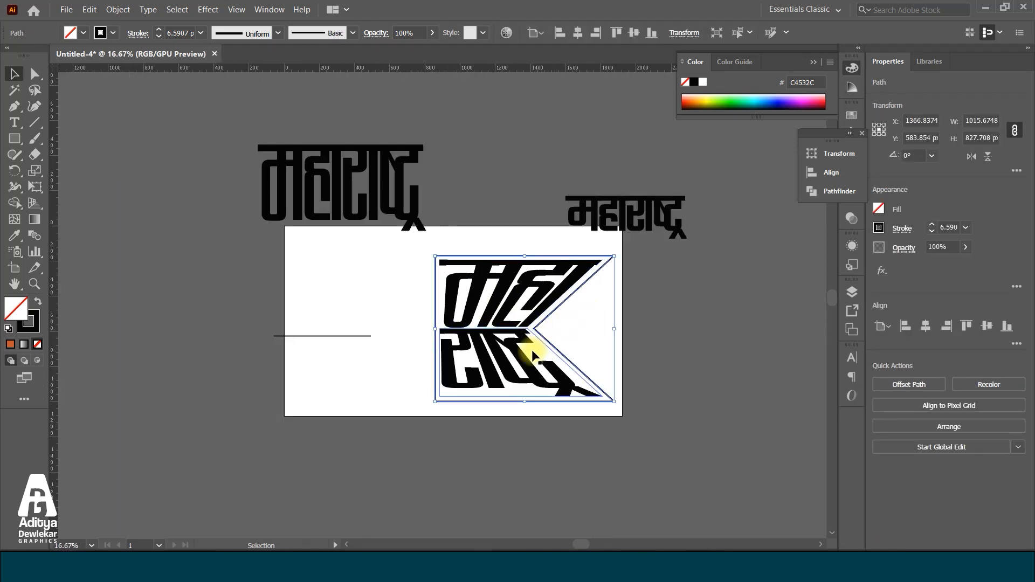
pyautogui.scroll(3, 605, 254)
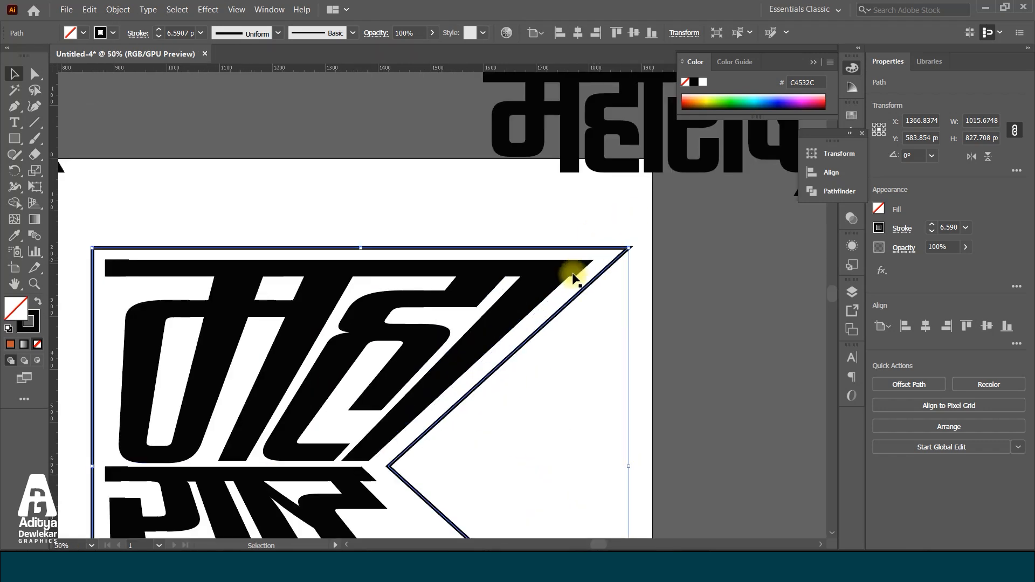
pyautogui.scroll(-2, 533, 264)
pyautogui.click(492, 308)
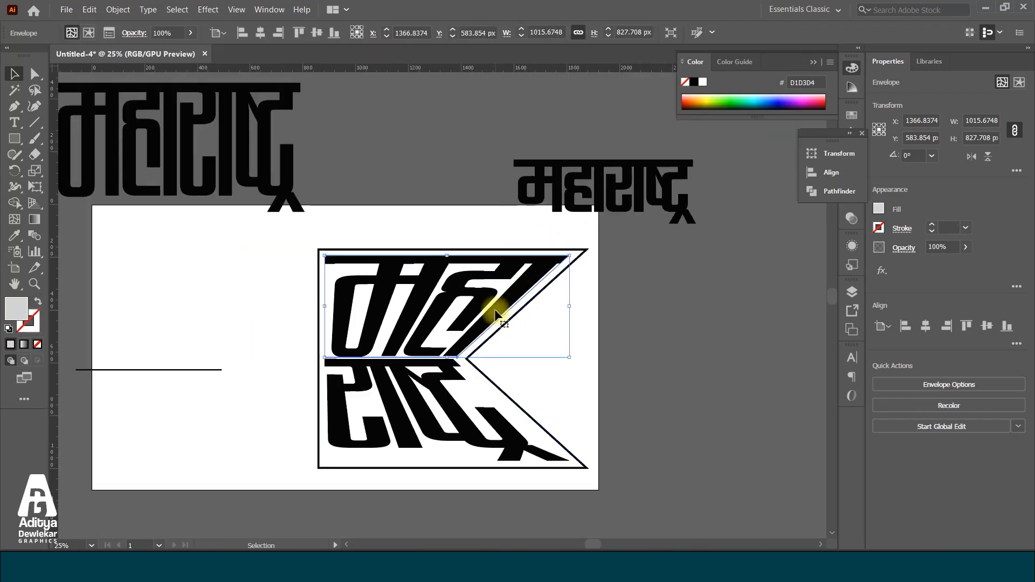
pyautogui.keyDown('shift'); pyautogui.click(453, 376); pyautogui.keyUp('shift')
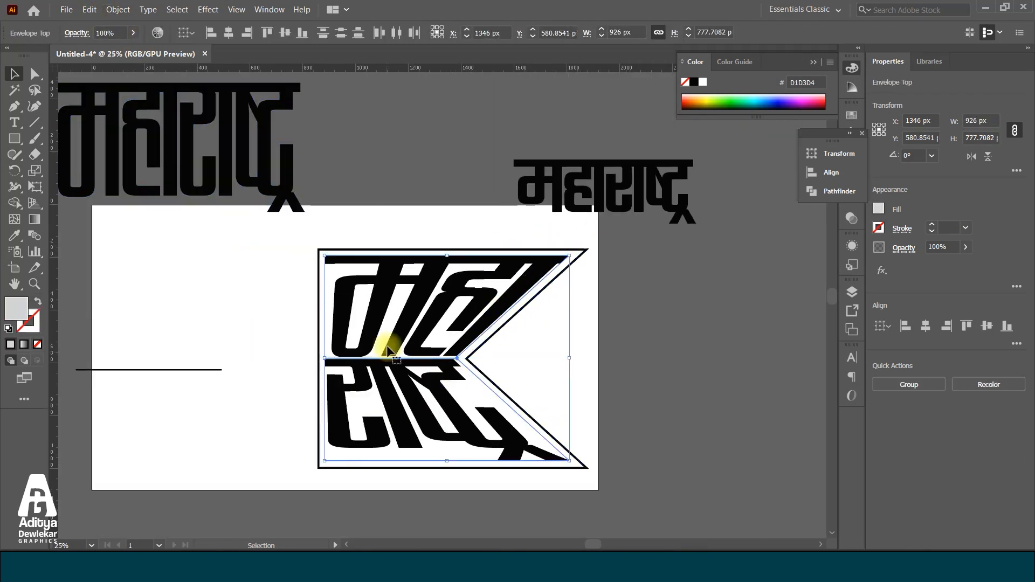
pyautogui.click(118, 9)
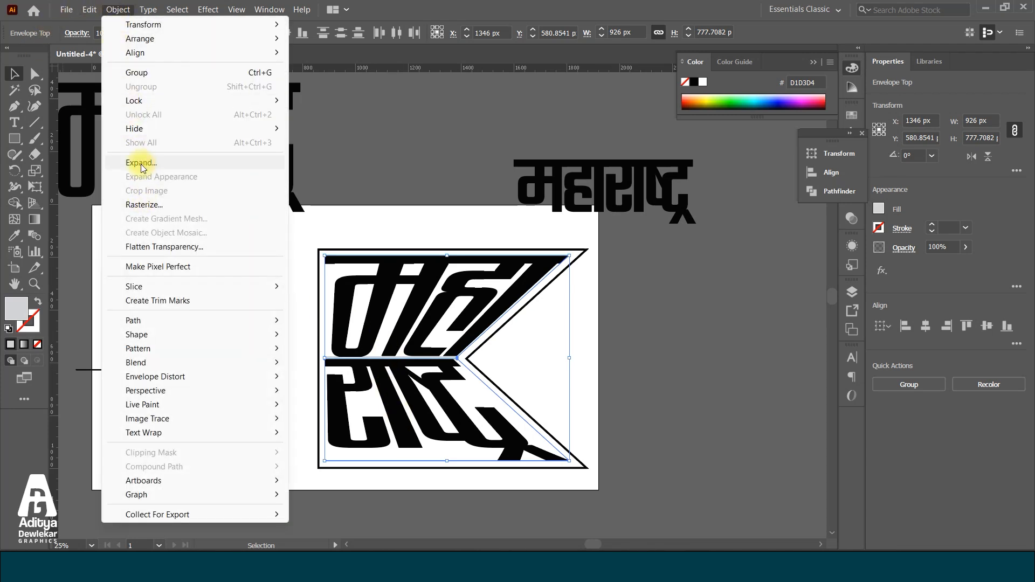
pyautogui.click(141, 162)
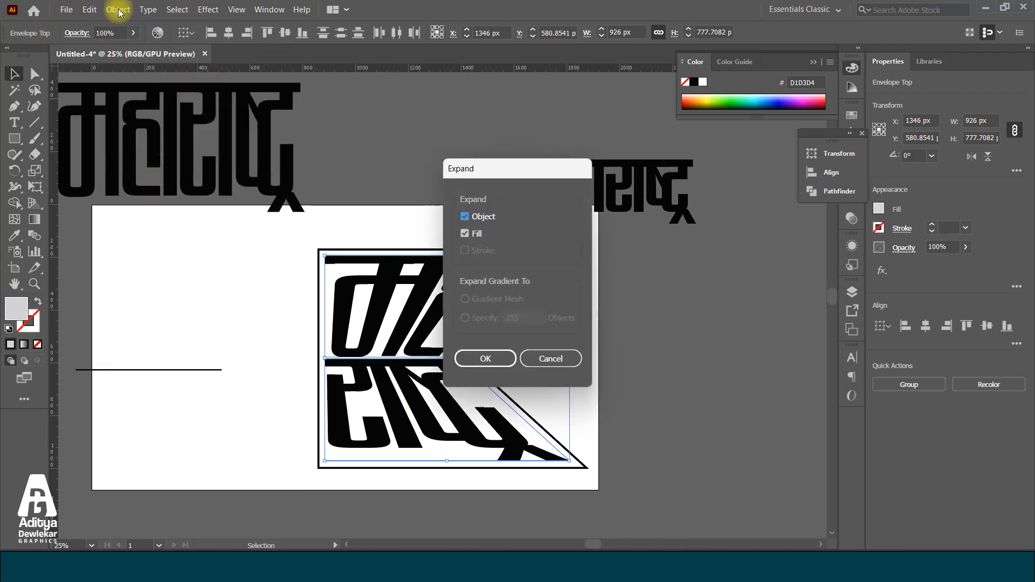
pyautogui.click(485, 358)
pyautogui.click(648, 351)
# Fill the united flag outline with dark orange B53002 and send it behind both halves of the lettering
pyautogui.click(500, 320)
pyautogui.scroll(-2, 504, 331)
pyautogui.scroll(2, 506, 364)
pyautogui.click(506, 364)
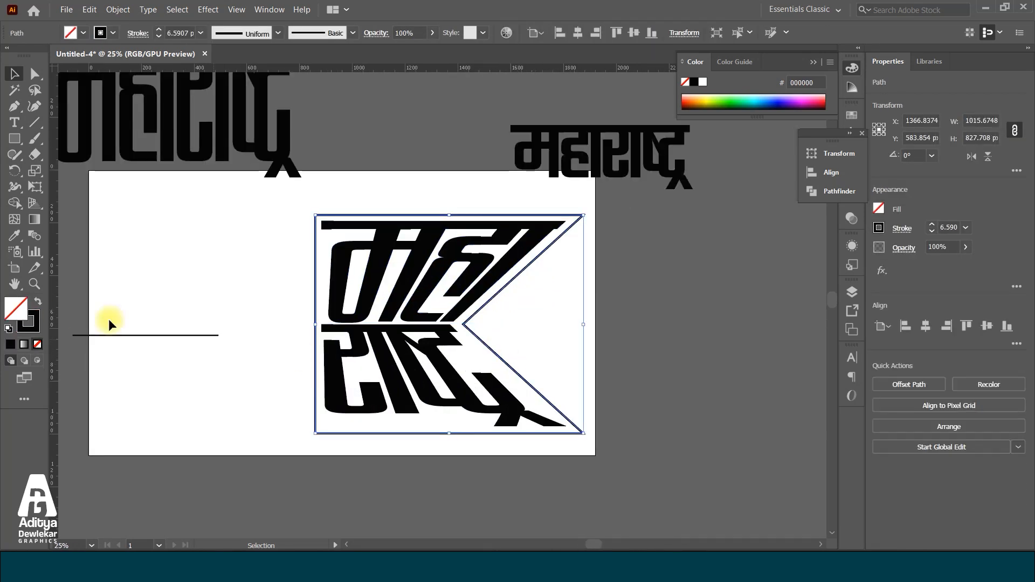
pyautogui.click(11, 343)
pyautogui.doubleClick(15, 308)
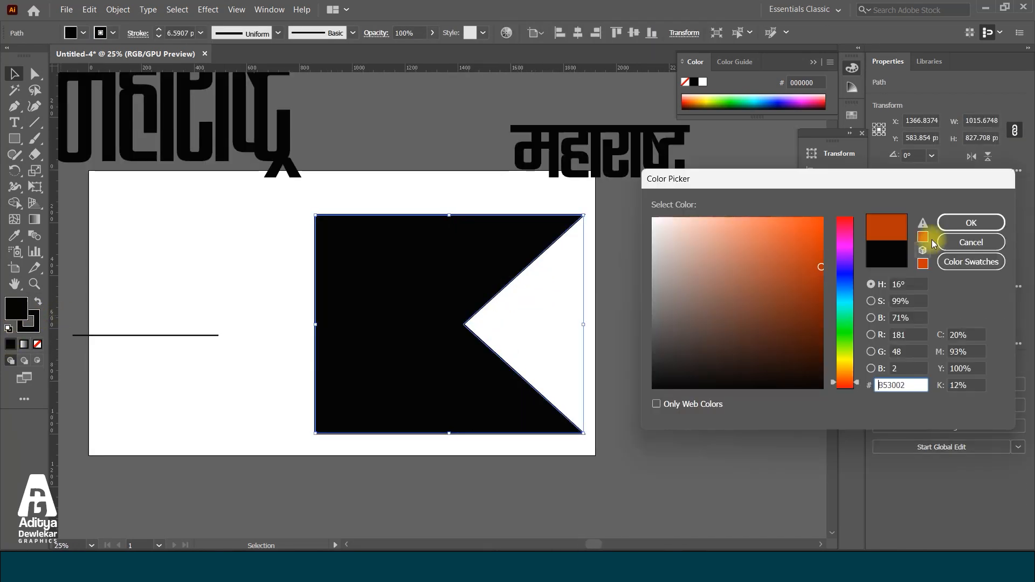
pyautogui.click(971, 223)
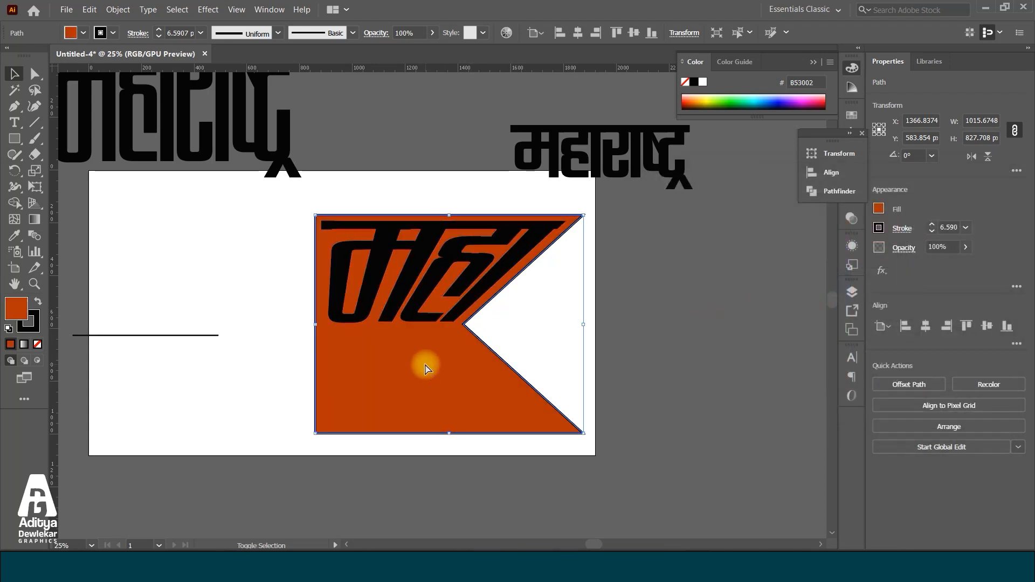
pyautogui.hotkey('ctrl', '[')
# Sample the flag's appearance onto both halves of the lettering and lighten their fill to DD5631
pyautogui.click(443, 277)
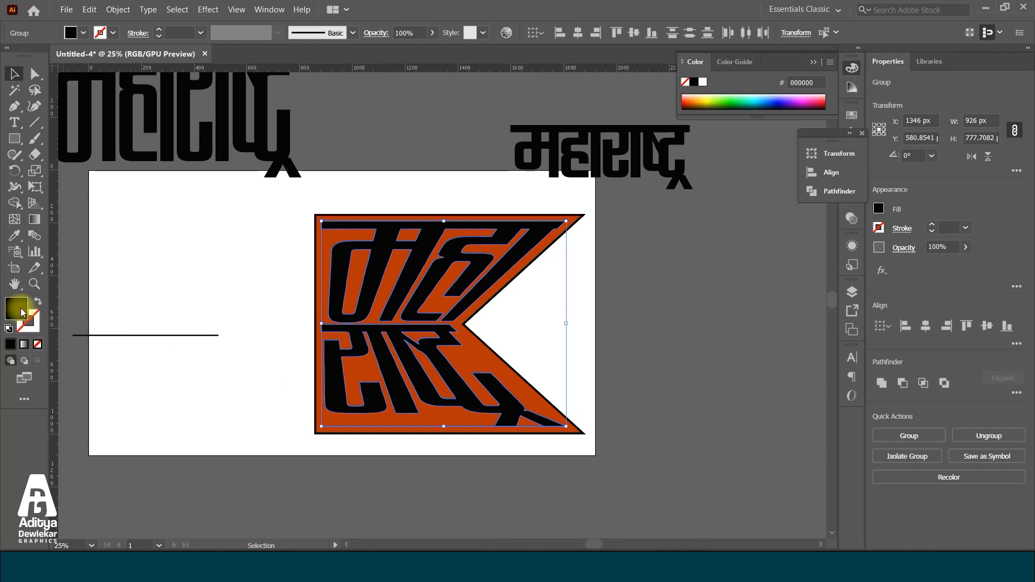
pyautogui.press('i')
pyautogui.click(351, 423)
pyautogui.doubleClick(18, 309)
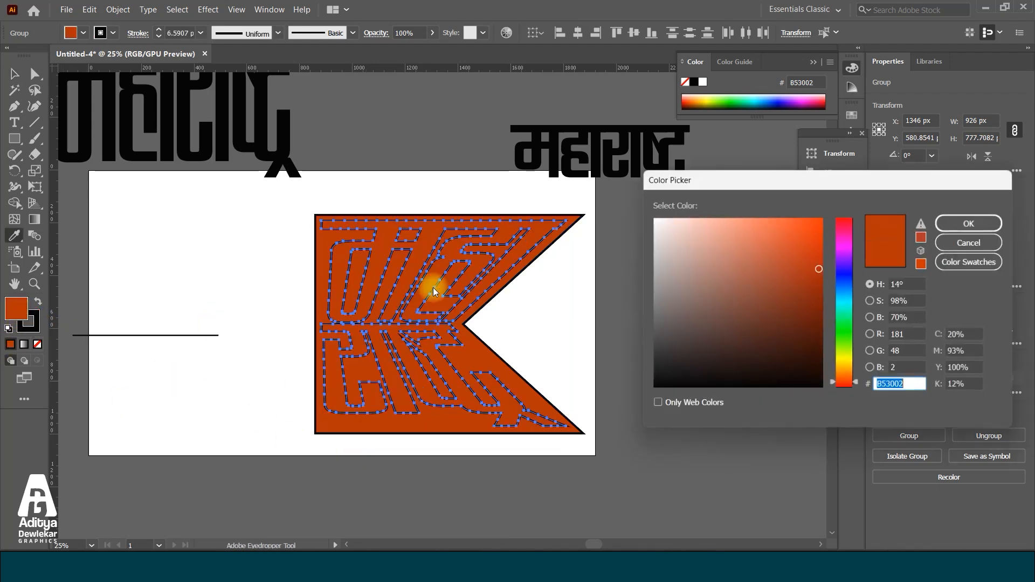
pyautogui.moveTo(813, 270); pyautogui.dragTo(786, 240)
pyautogui.click(968, 223)
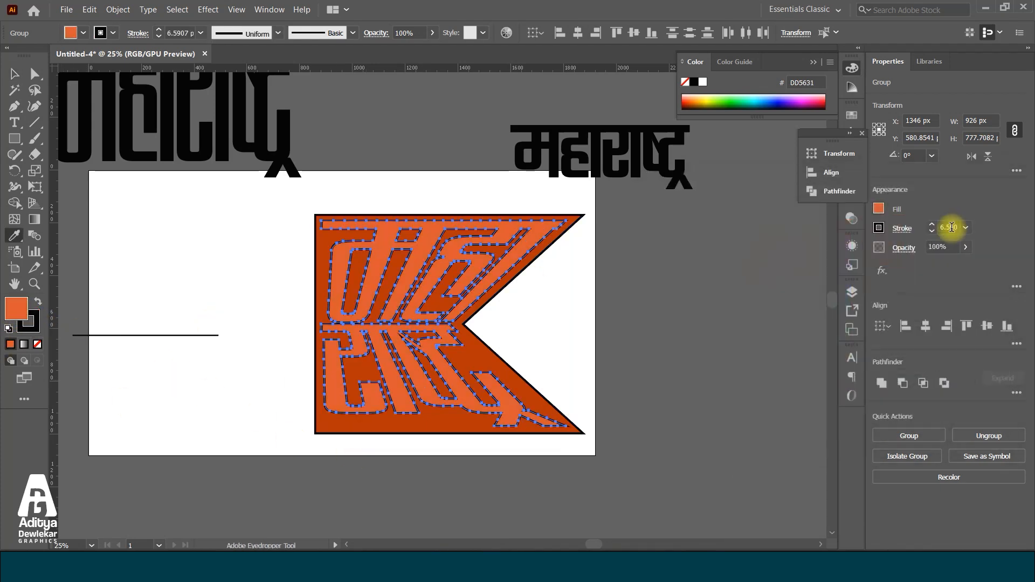
# Remove the stroke from the warped महाराष्ट्र lettering
pyautogui.click(14, 74)
pyautogui.click(522, 284)
pyautogui.click(503, 259)
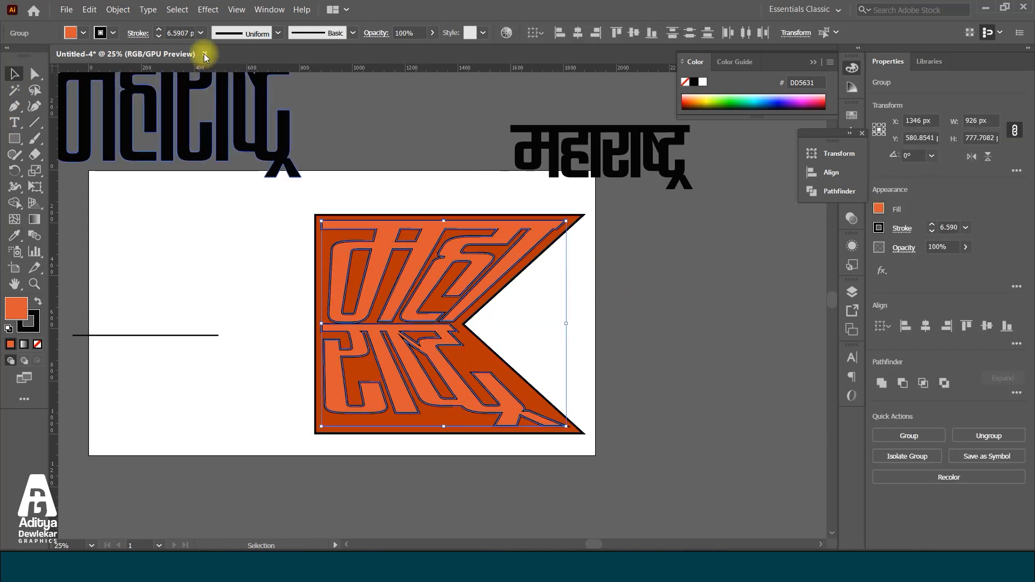
pyautogui.click(101, 33)
pyautogui.click(9, 55)
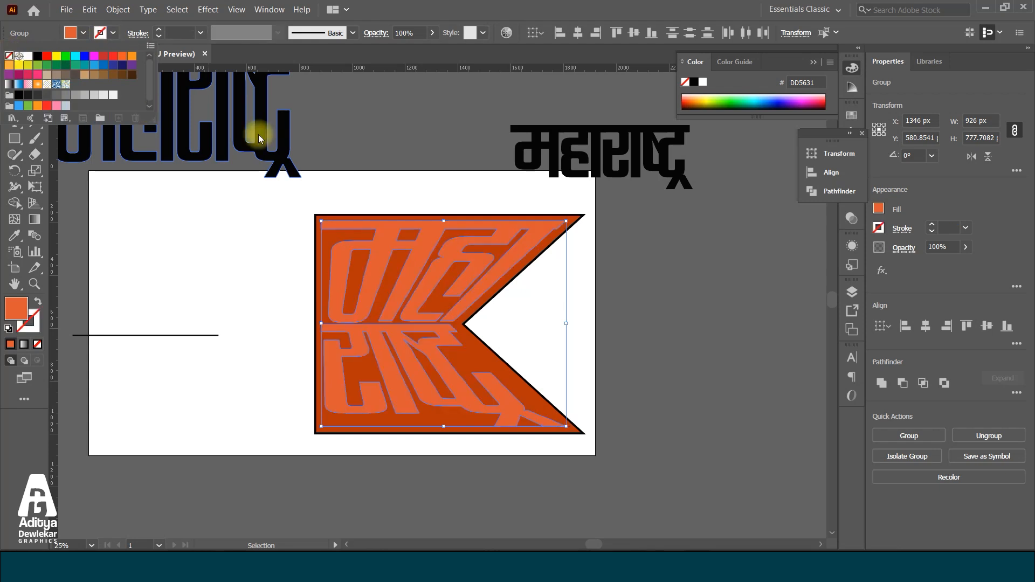
pyautogui.click(376, 177)
# Move the flag together with its lettering off the artboard into the empty canvas beside it
pyautogui.scroll(-1, 377, 188)
pyautogui.click(424, 286)
pyautogui.moveTo(424, 285); pyautogui.dragTo(716, 314)
pyautogui.click(302, 282)
# Draw a flagpole rectangle about 49 px wide and 1489 px high and place it against the flag's straight vertical edge
pyautogui.click(14, 139)
pyautogui.moveTo(616, 235); pyautogui.dragTo(622, 430)
pyautogui.click(14, 74)
pyautogui.scroll(2, 732, 313)
pyautogui.moveTo(500, 248); pyautogui.dragTo(547, 243)
pyautogui.click(502, 253)
pyautogui.click(547, 253)
# Change the flagpole's fill to dark reddish brown 771600
pyautogui.doubleClick(17, 308)
pyautogui.click(769, 313)
pyautogui.moveTo(769, 313); pyautogui.dragTo(781, 242)
pyautogui.moveTo(822, 272); pyautogui.dragTo(828, 307)
pyautogui.click(944, 218)
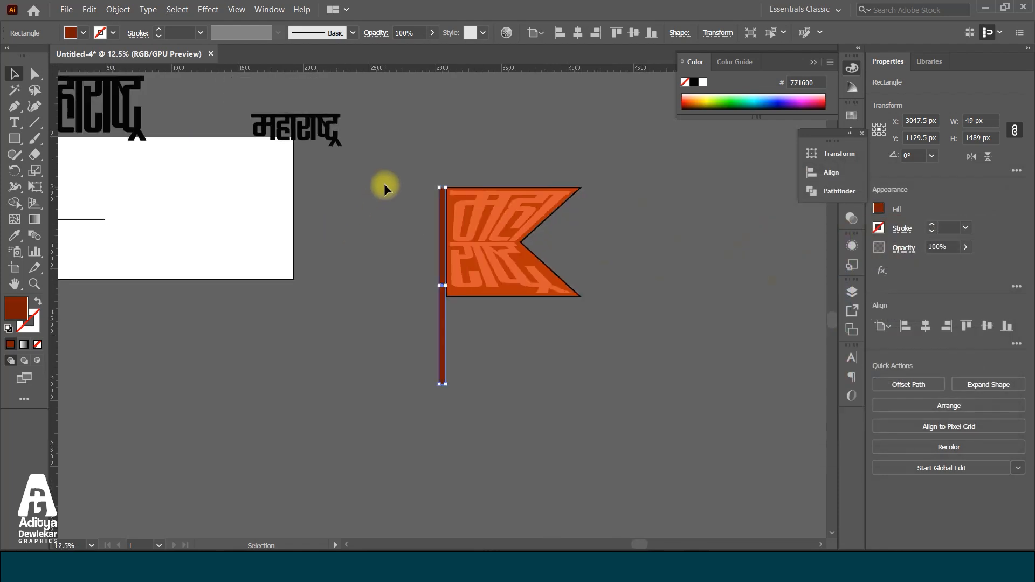
pyautogui.moveTo(406, 152); pyautogui.dragTo(774, 436)
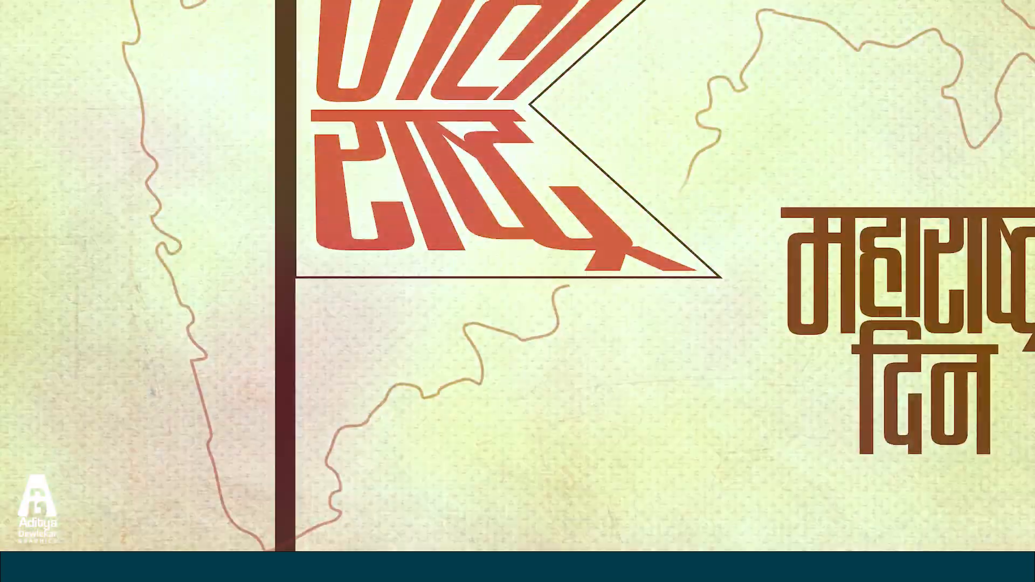